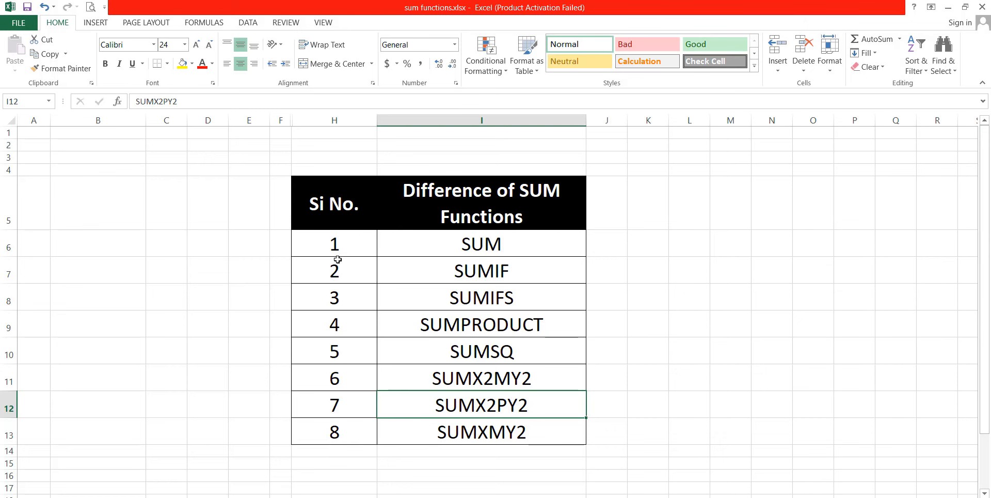
pyautogui.click(427, 242)
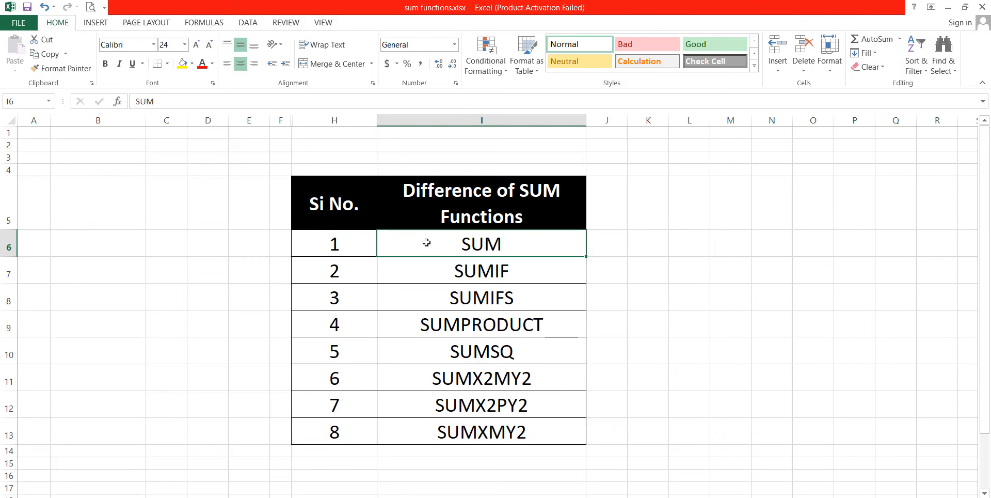
pyautogui.hotkey('alt', 'Tab')
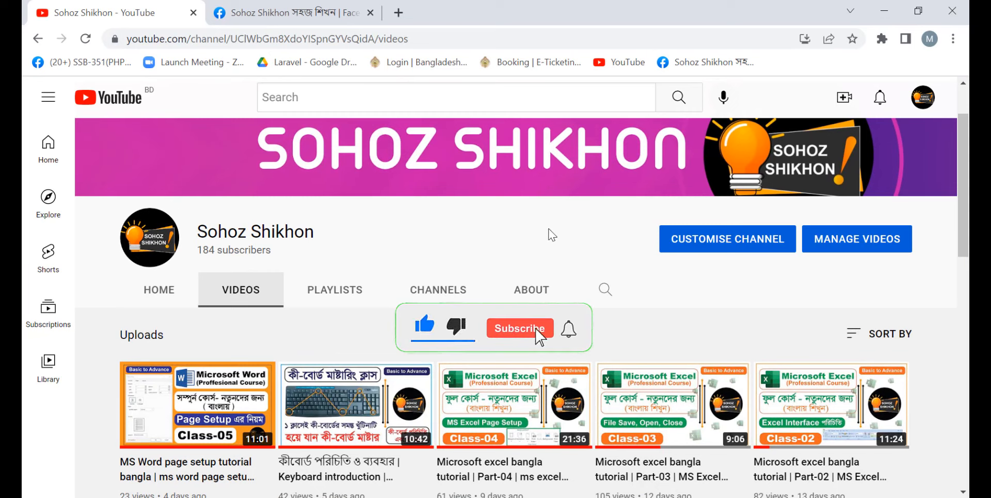
pyautogui.click(330, 10)
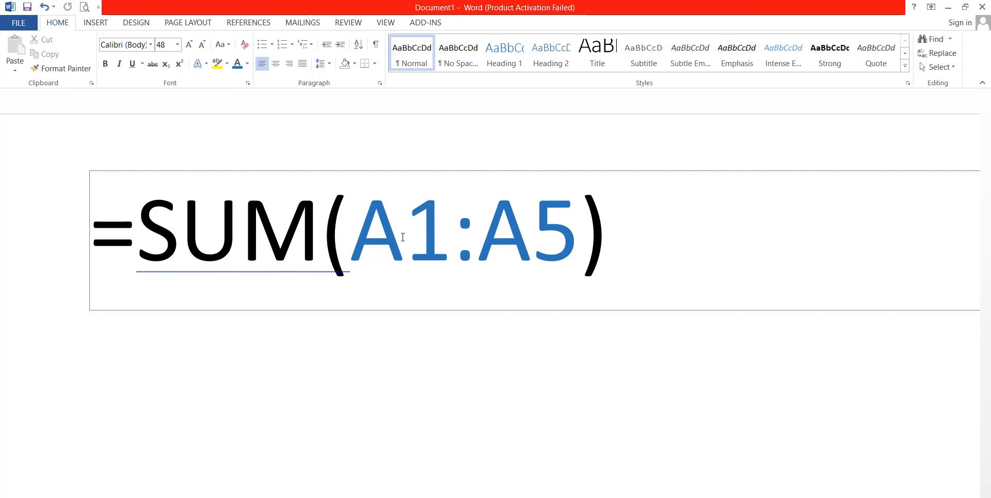
pyautogui.hotkey('alt', 'Tab')
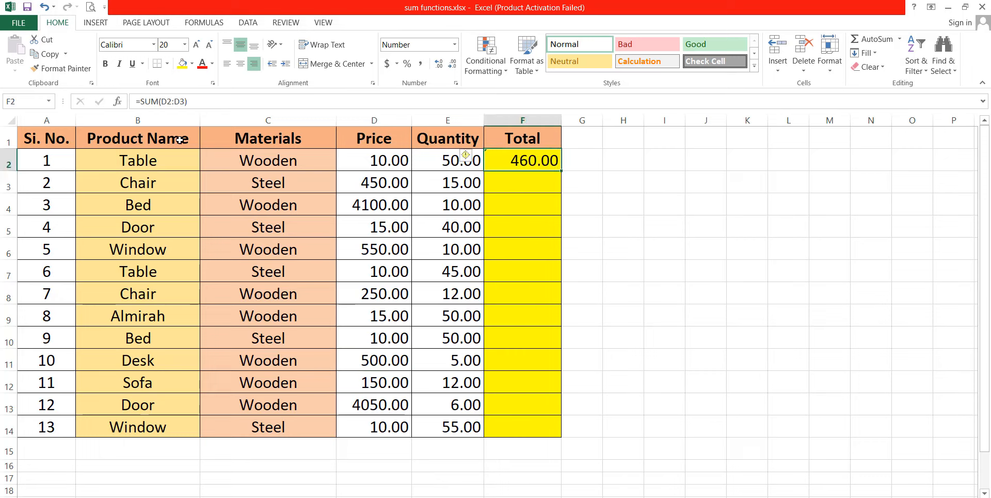
# Step: Clear the existing formula from the Total cell F2 in the first product row
pyautogui.click(162, 155)
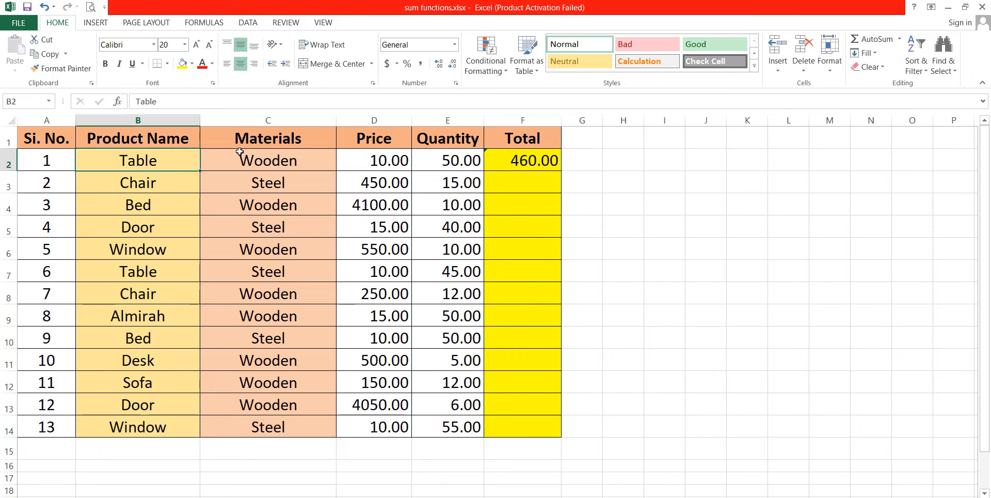
pyautogui.click(260, 159)
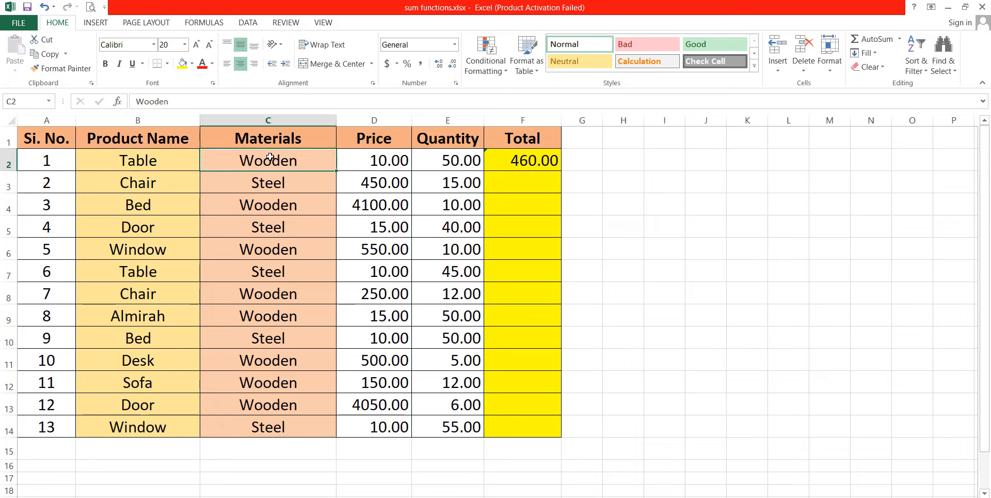
pyautogui.click(377, 163)
pyautogui.click(458, 161)
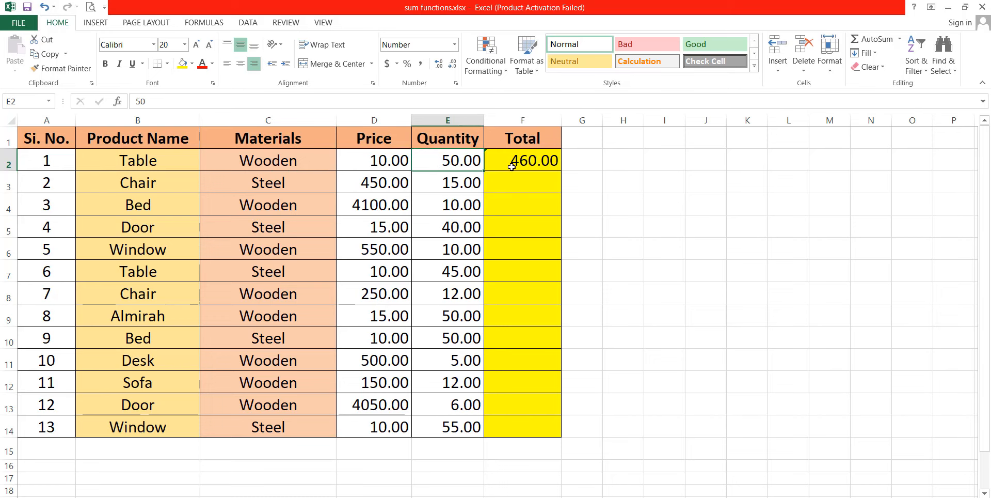
pyautogui.click(512, 164)
pyautogui.press('Delete')
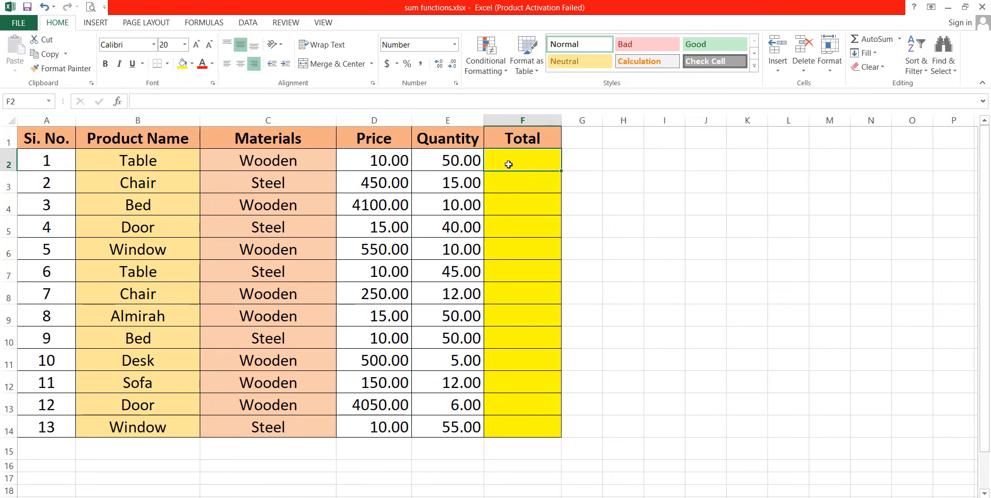
pyautogui.click(519, 198)
pyautogui.scroll(-2, 512, 261)
pyautogui.scroll(2, 226, 257)
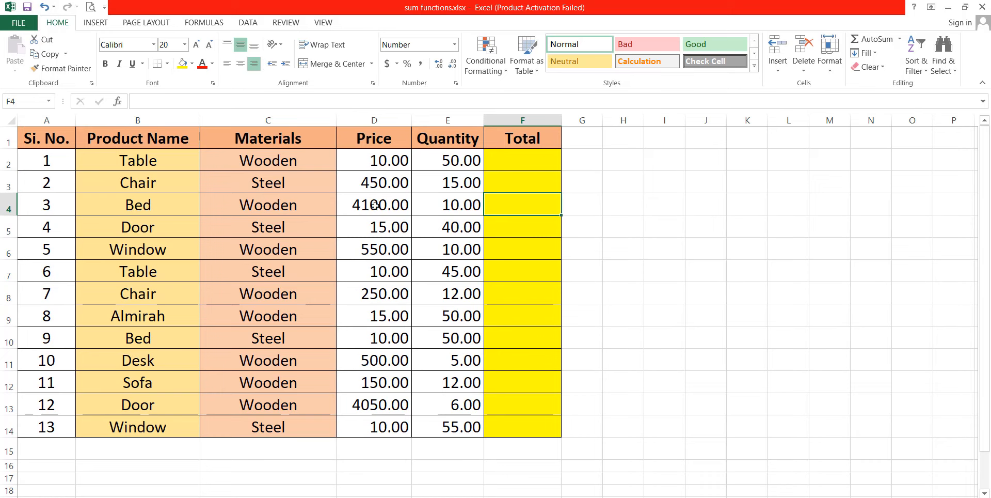
pyautogui.moveTo(374, 158); pyautogui.dragTo(762, 160)
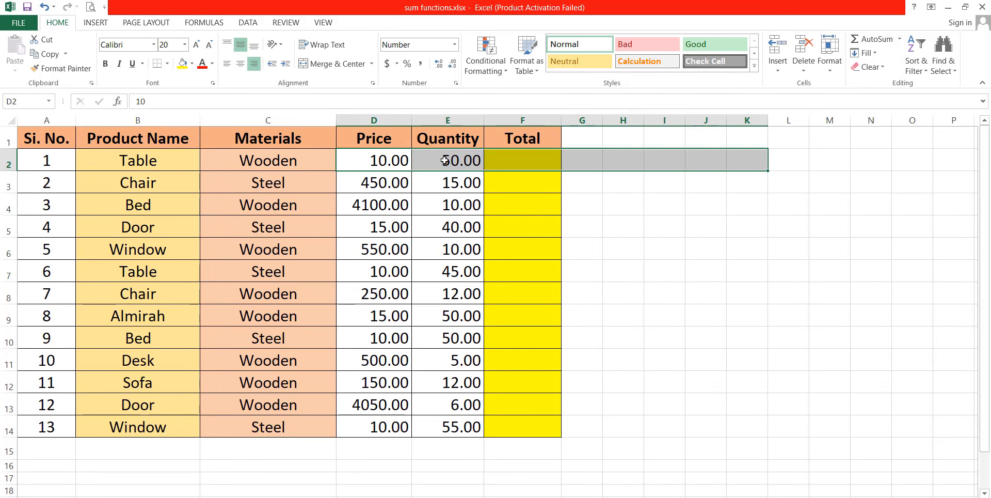
pyautogui.moveTo(444, 161); pyautogui.dragTo(445, 437)
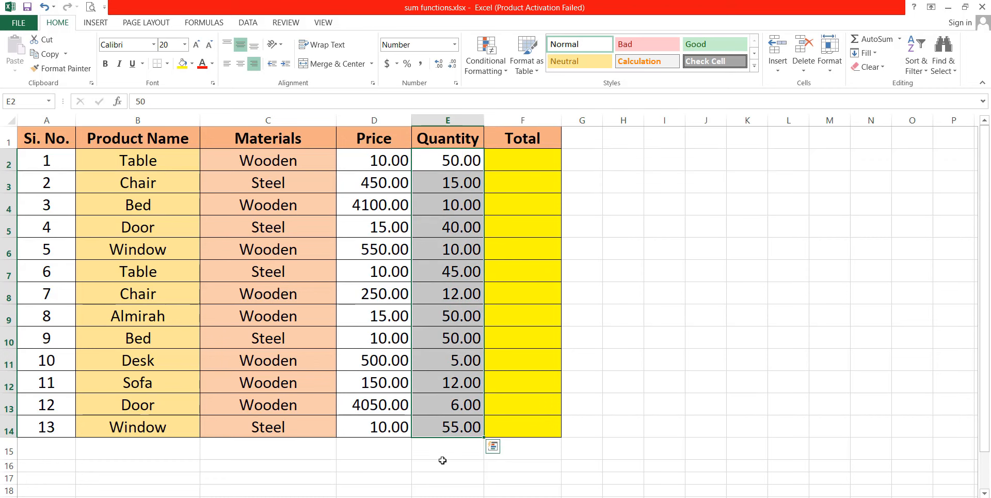
# Step: Enter the formula =SUM(E2:E14) in cell E15, directly below the Quantity column
pyautogui.scroll(-1, 443, 460)
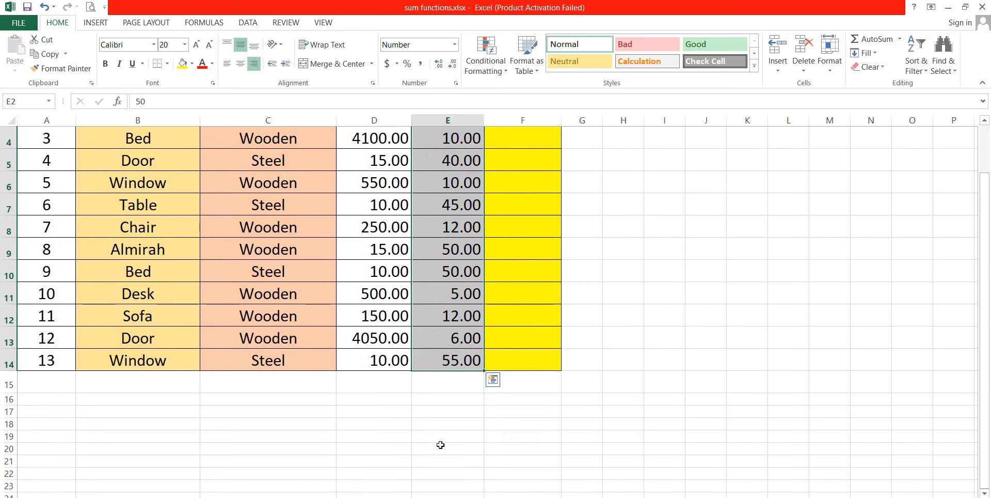
pyautogui.click(437, 380)
pyautogui.scroll(1, 445, 449)
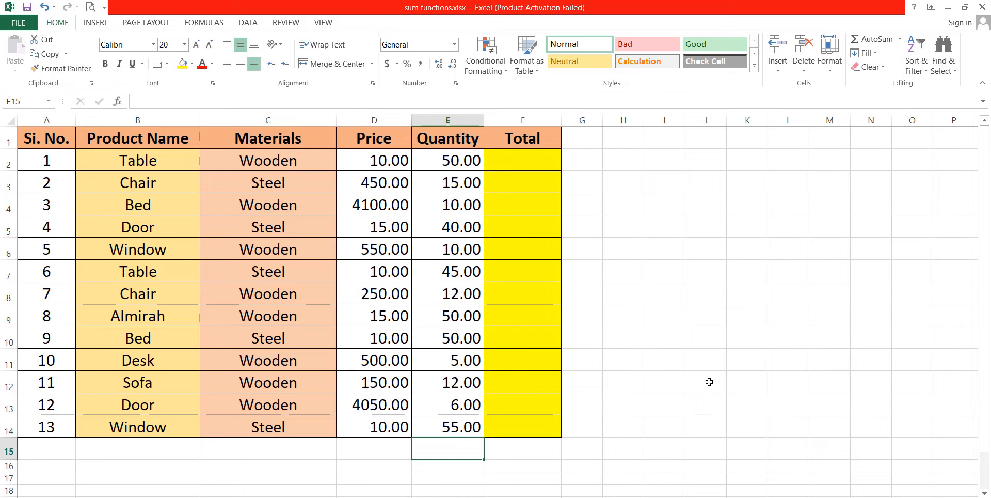
pyautogui.write('=')
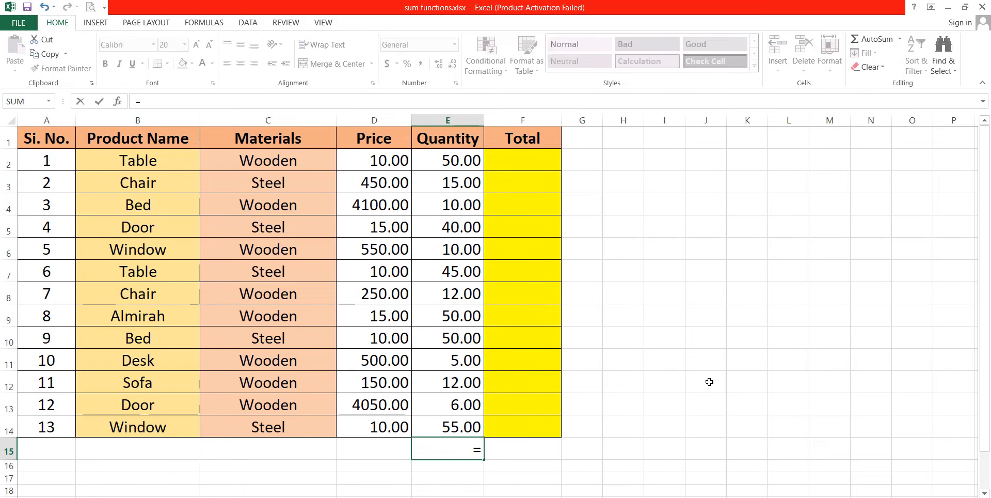
pyautogui.write('SUM')
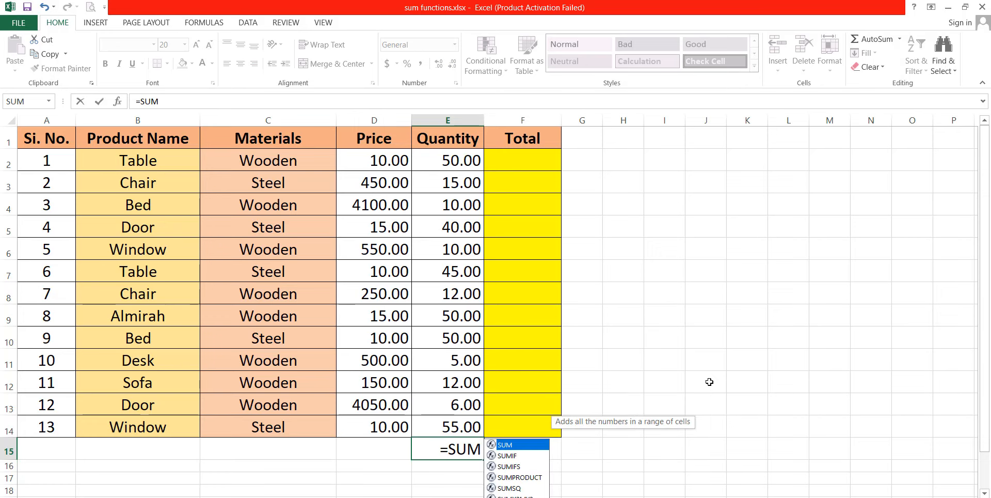
pyautogui.write('(')
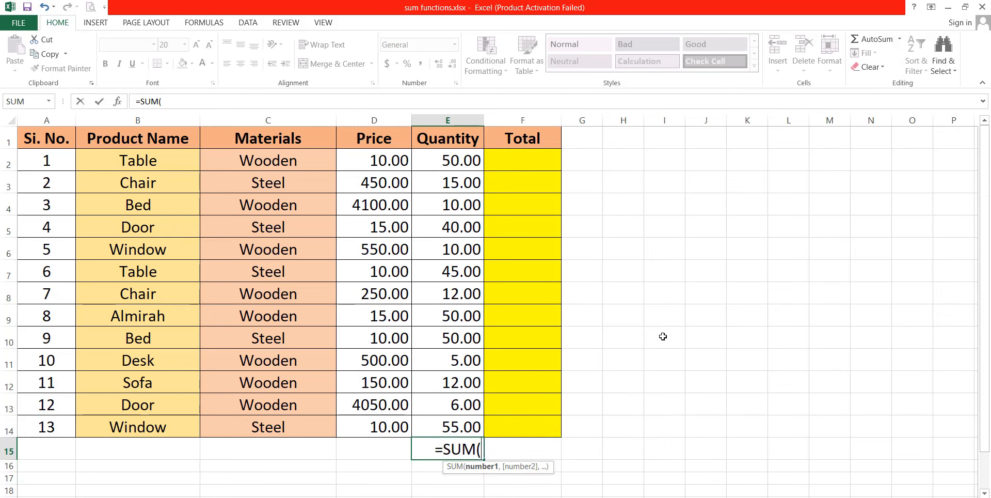
pyautogui.click(468, 160)
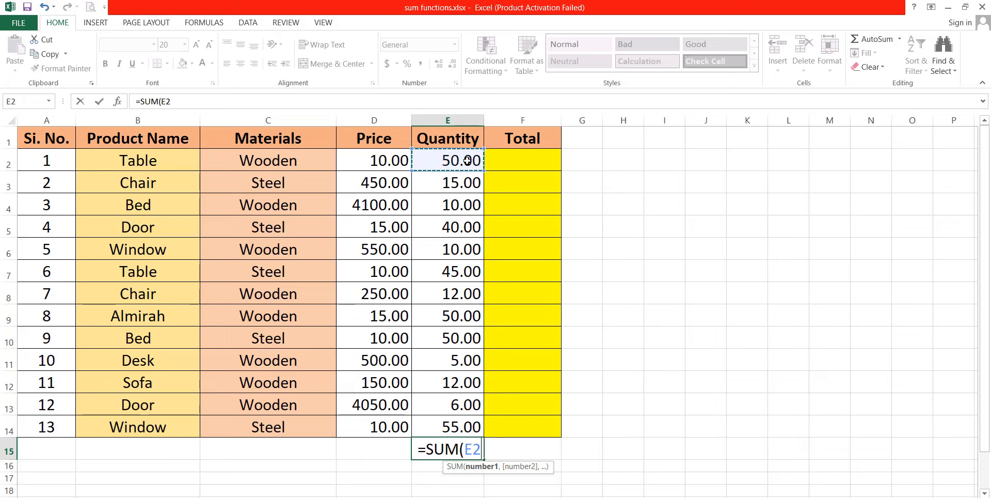
pyautogui.write(':')
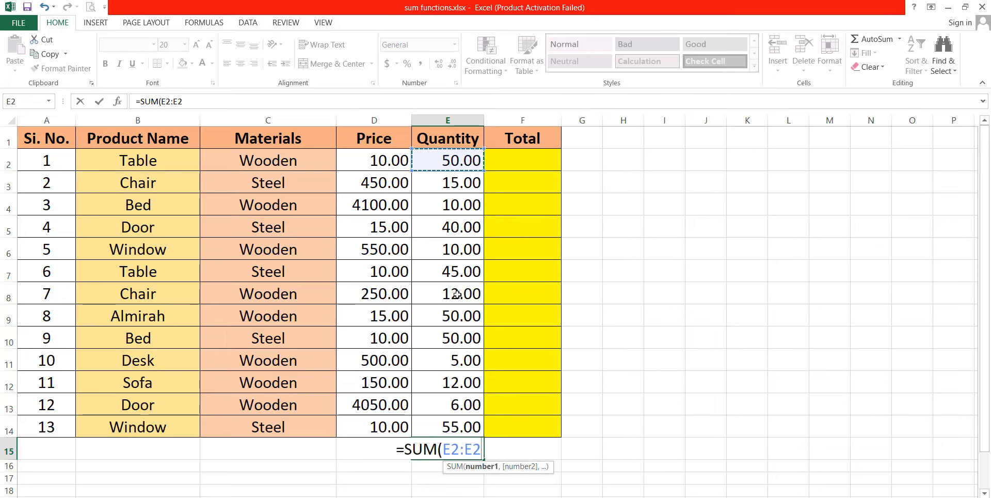
pyautogui.click(458, 428)
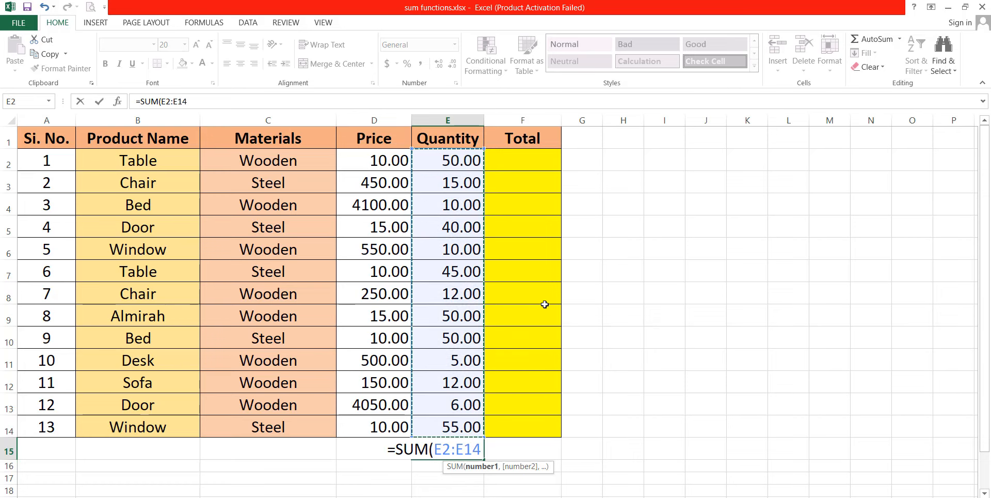
pyautogui.write(')')
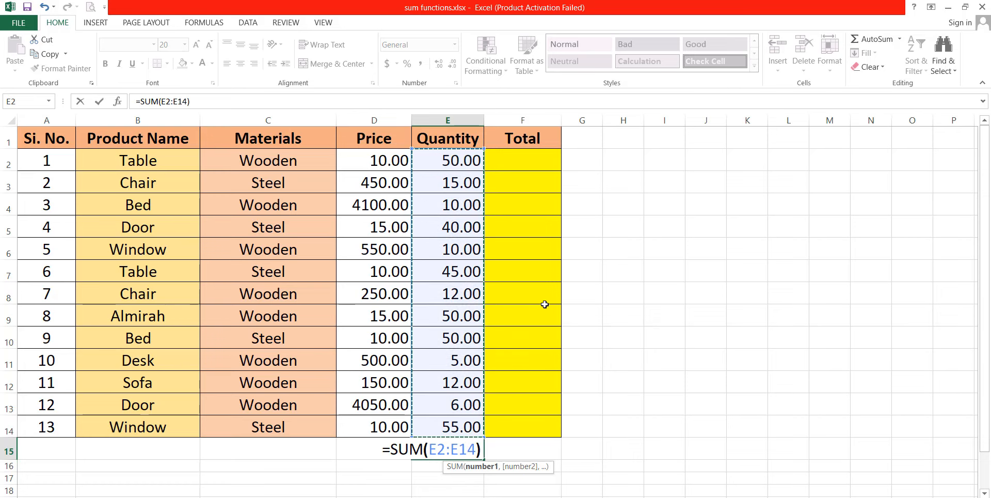
pyautogui.press('Return')
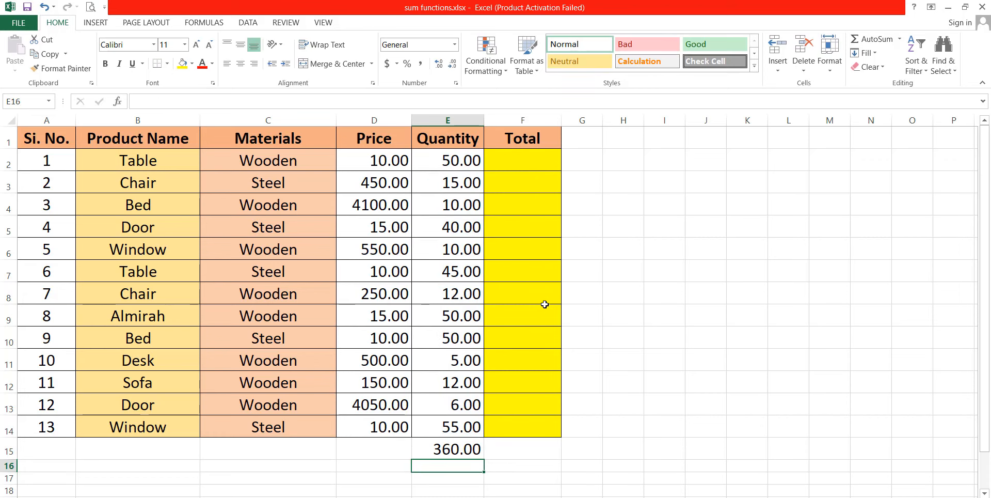
# Step: Clear the SUM formula from cell E15, leaving the cell empty
pyautogui.click(457, 447)
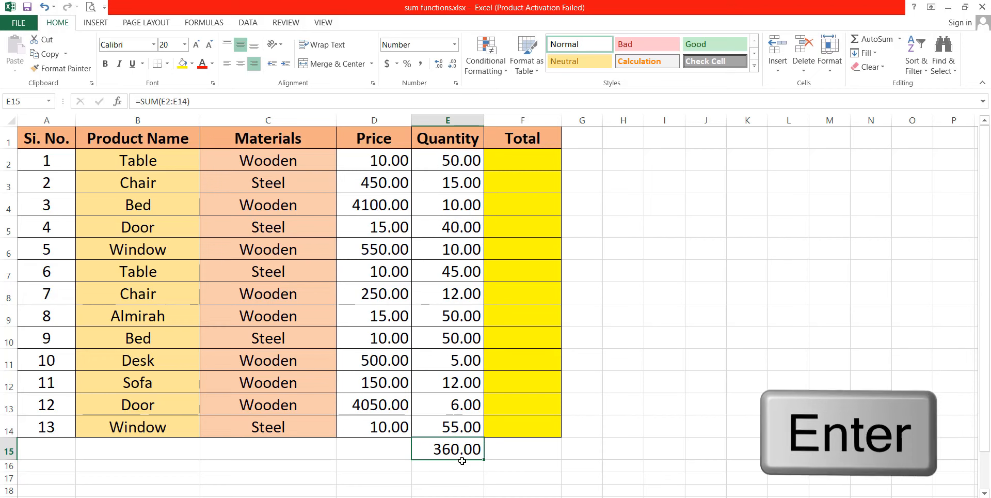
pyautogui.write('=')
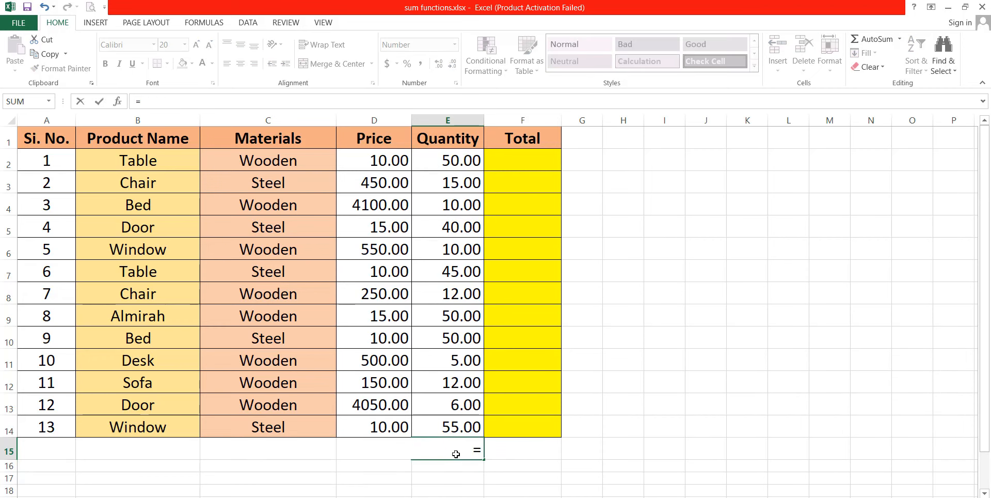
pyautogui.press('BackSpace')
pyautogui.click(456, 454)
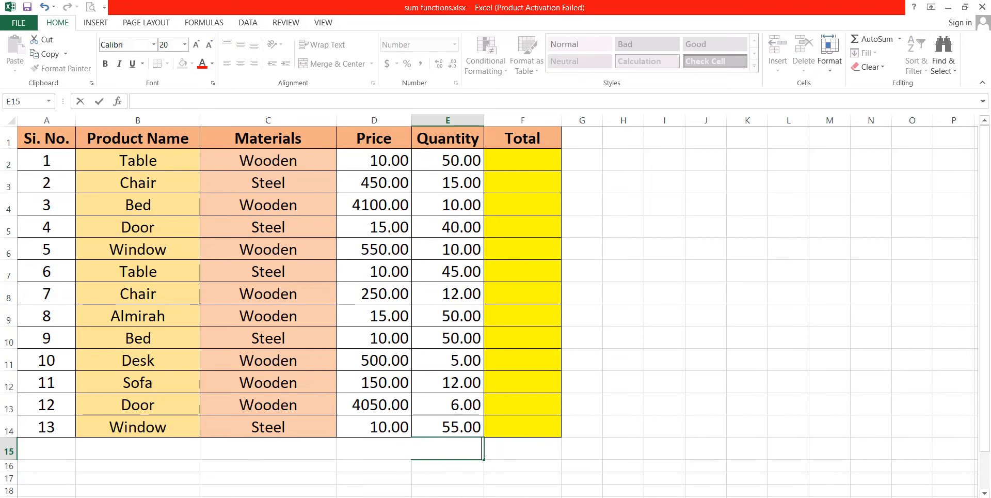
pyautogui.press('Escape')
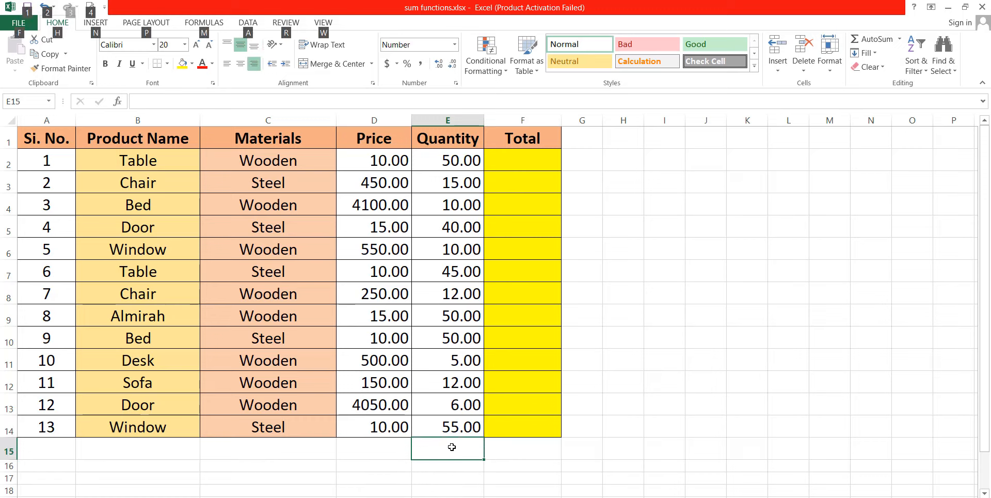
# Step: Total the Quantity values E2:E14 in cell E15 with AutoSum
pyautogui.hotkey('alt', '=')
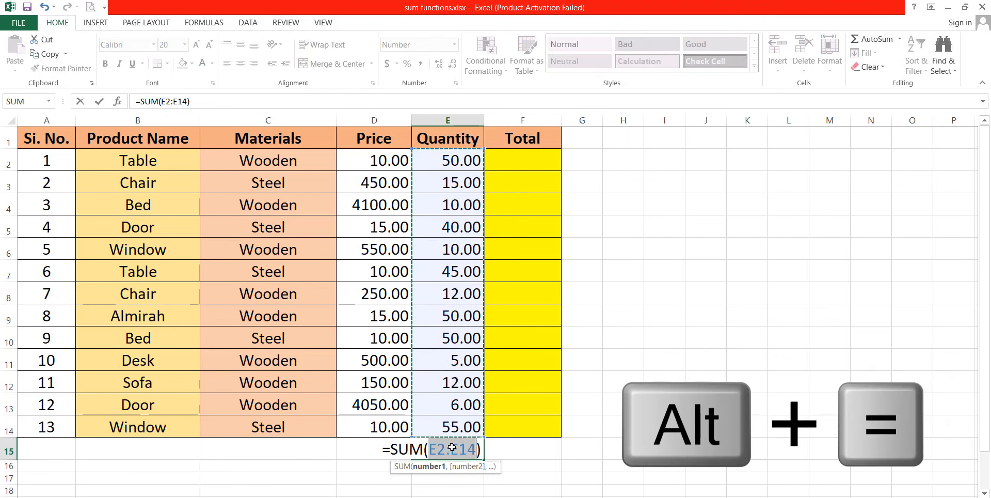
pyautogui.press('Return')
pyautogui.click(459, 453)
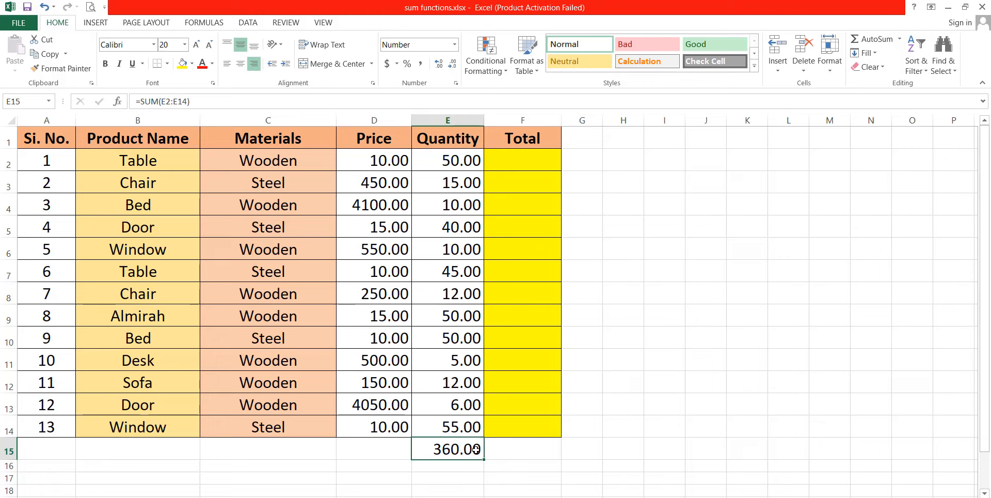
# Step: Clear cell E15 and insert the Quantity column's sum there again with AutoSum
pyautogui.press('Delete')
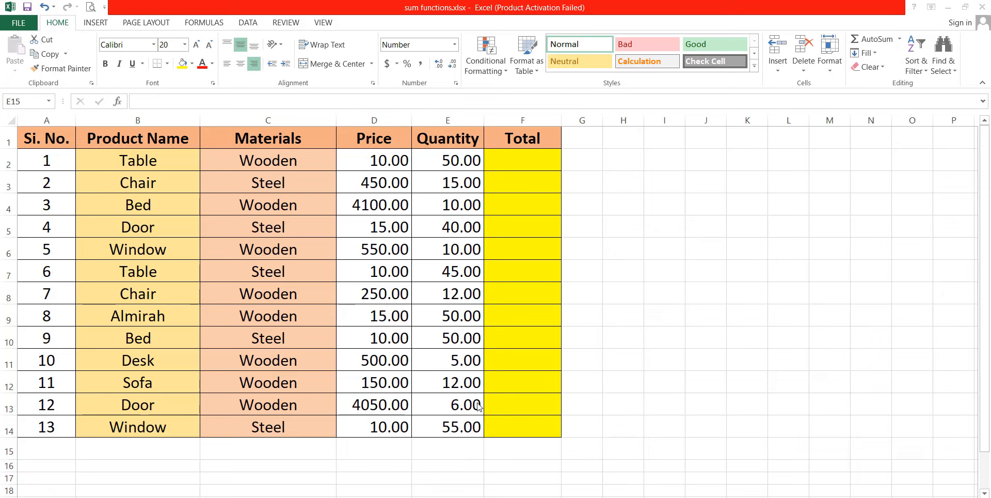
pyautogui.click(447, 447)
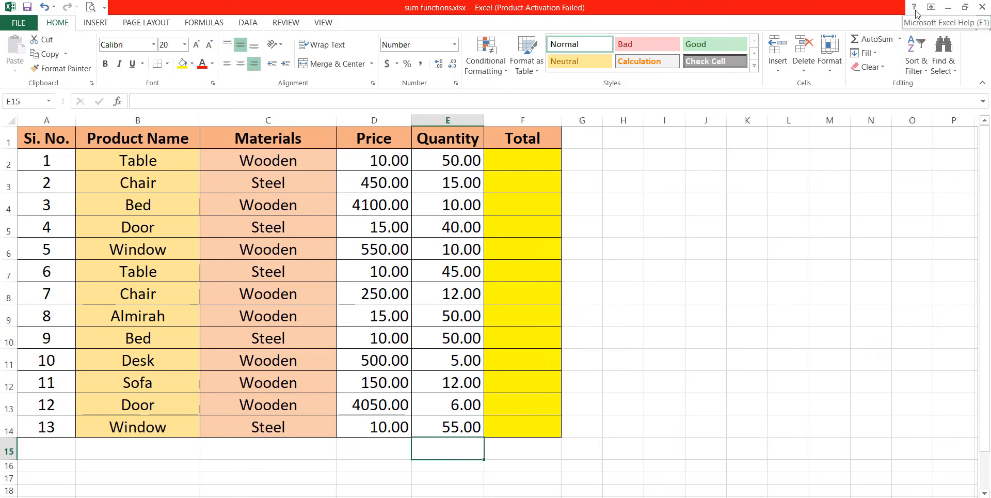
pyautogui.click(873, 39)
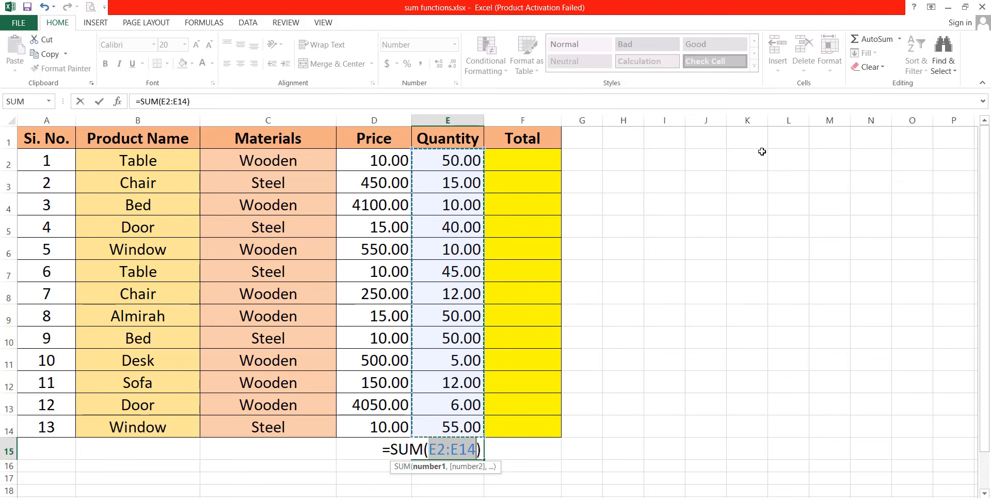
pyautogui.press('Return')
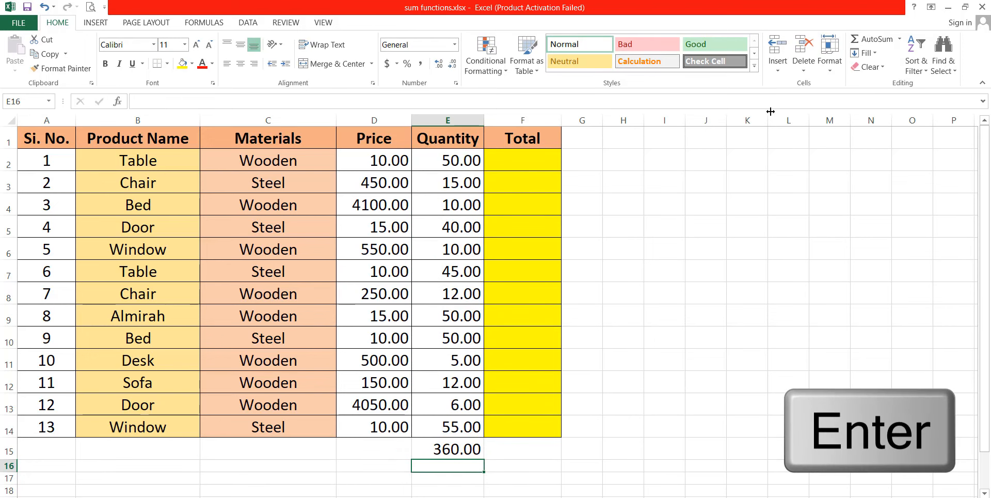
pyautogui.click(467, 452)
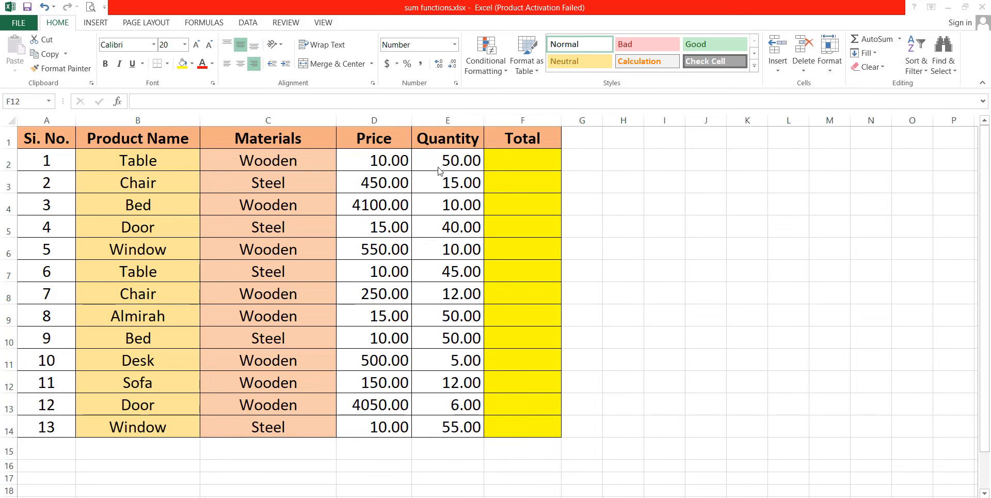
# Step: Enter the formula =D2*E2 in cell F2 to multiply the first product's price by its quantity
pyautogui.click(517, 163)
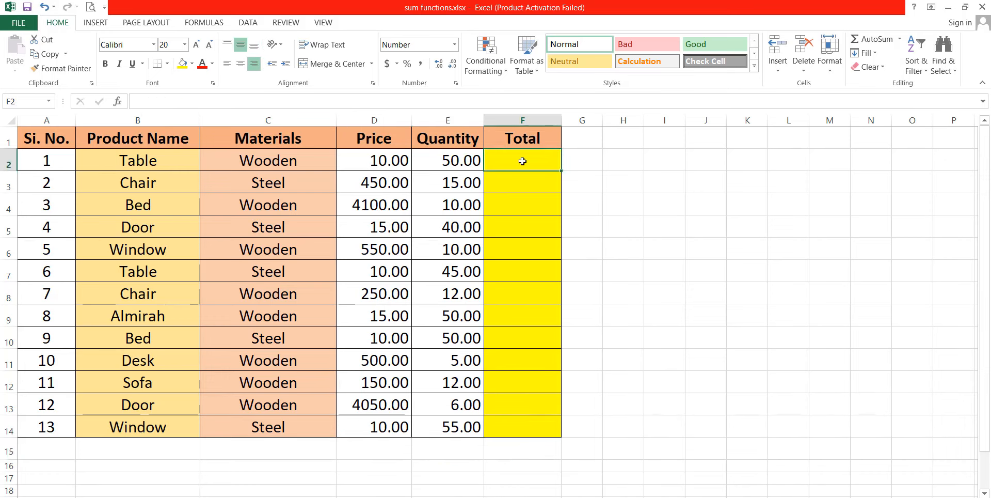
pyautogui.write('=')
pyautogui.click(390, 161)
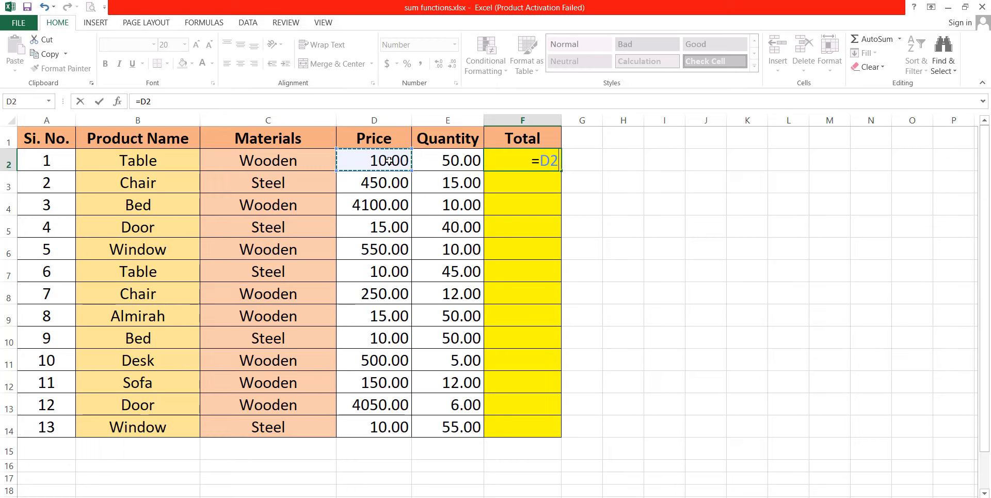
pyautogui.click(445, 162)
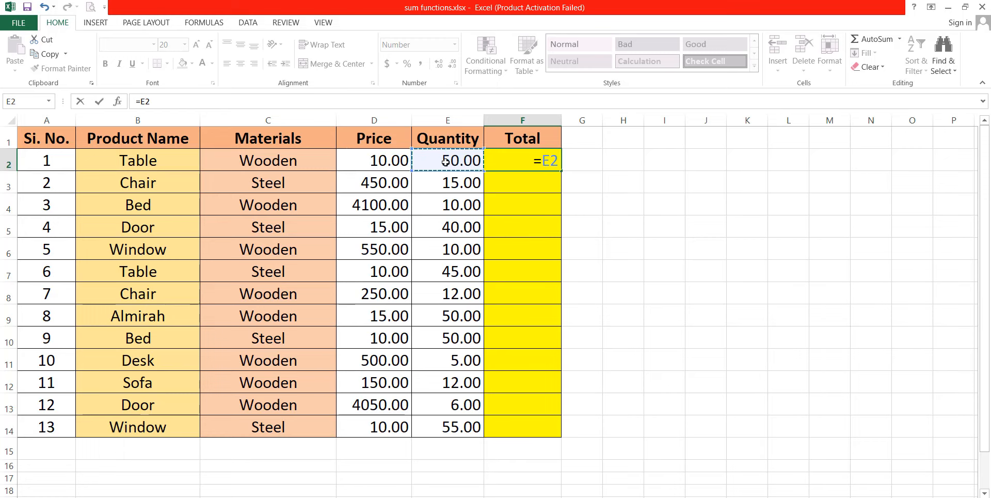
pyautogui.press('Left')
pyautogui.write('*')
pyautogui.click(433, 166)
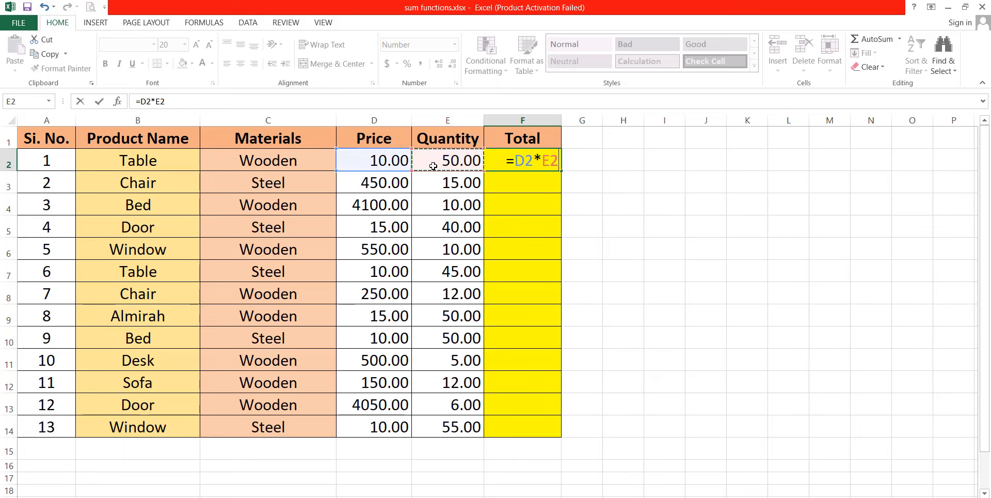
pyautogui.press('Return')
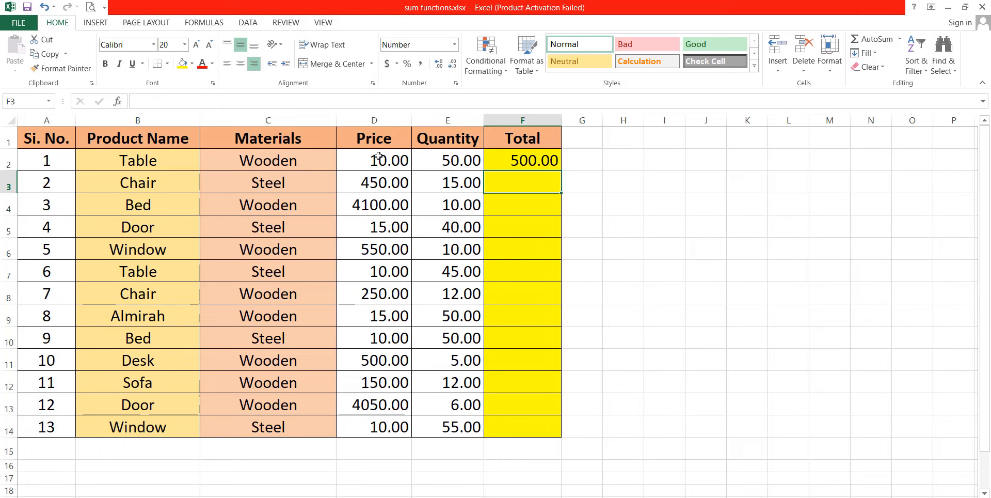
# Step: Fill the price-times-quantity formula from F2 down the Total column to F14
pyautogui.click(176, 159)
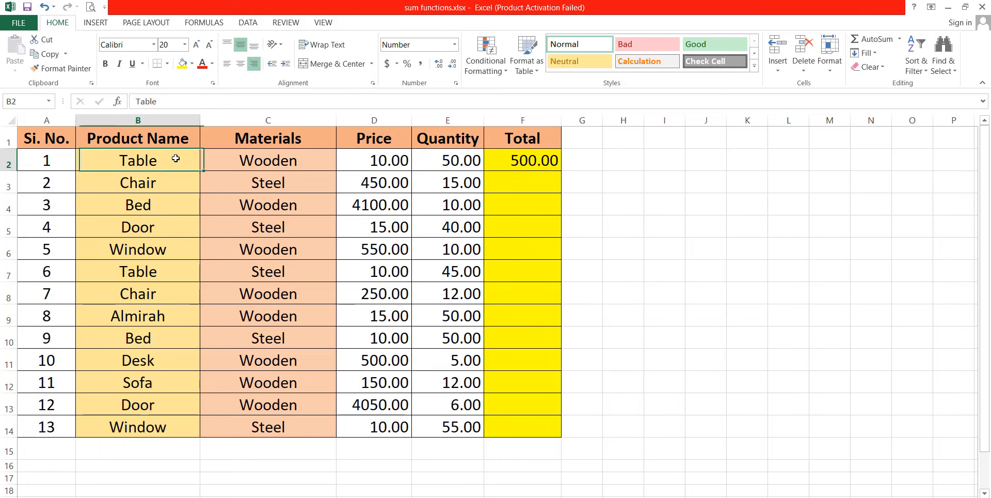
pyautogui.click(236, 159)
pyautogui.click(381, 163)
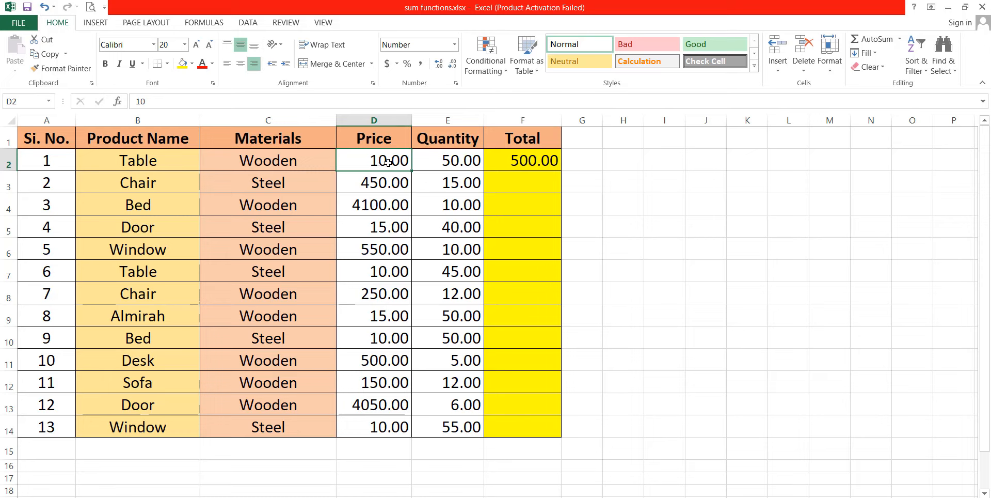
pyautogui.click(440, 162)
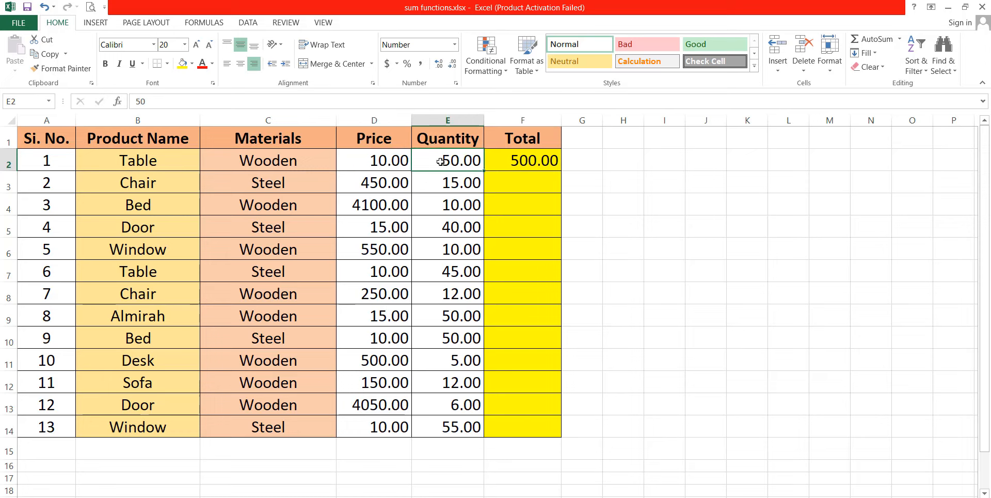
pyautogui.click(523, 167)
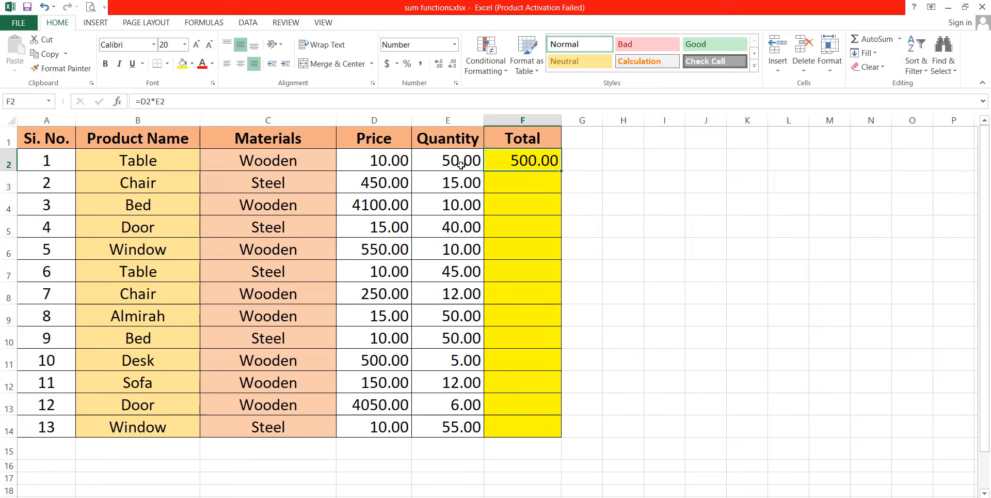
pyautogui.doubleClick(562, 171)
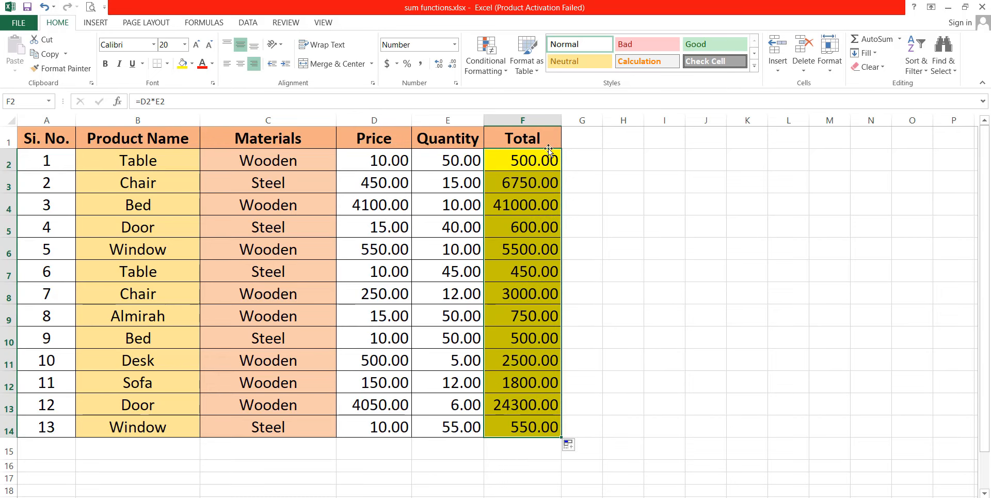
# Step: Sum the Total values F2:F14 in cell F15 with AutoSum
pyautogui.click(523, 428)
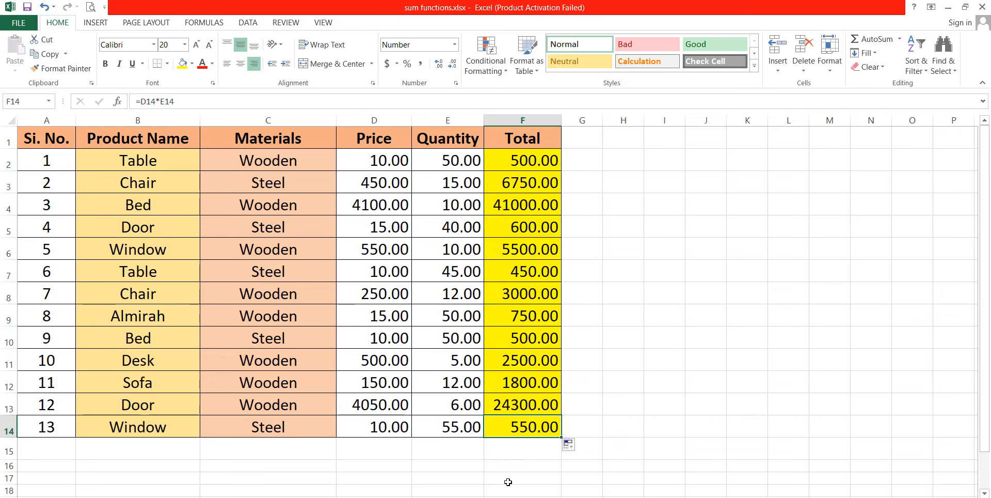
pyautogui.click(524, 452)
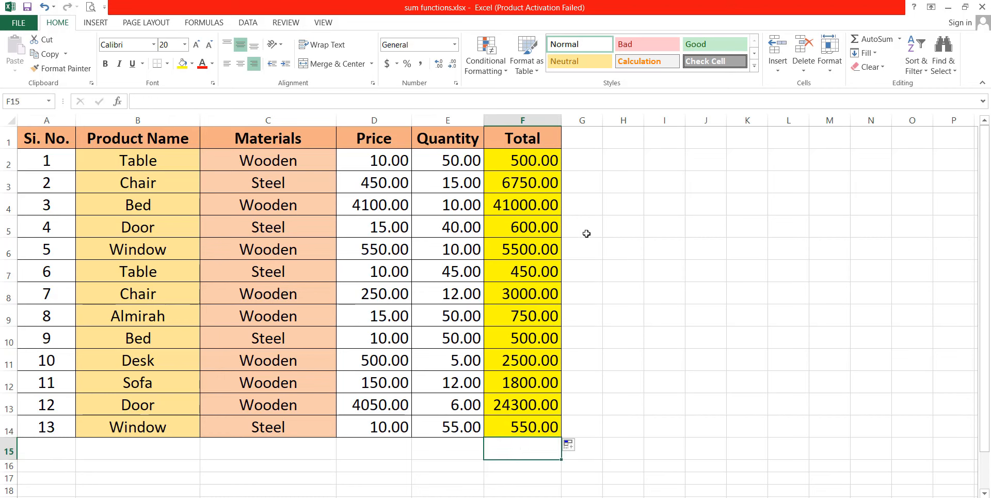
pyautogui.hotkey('alt', '=')
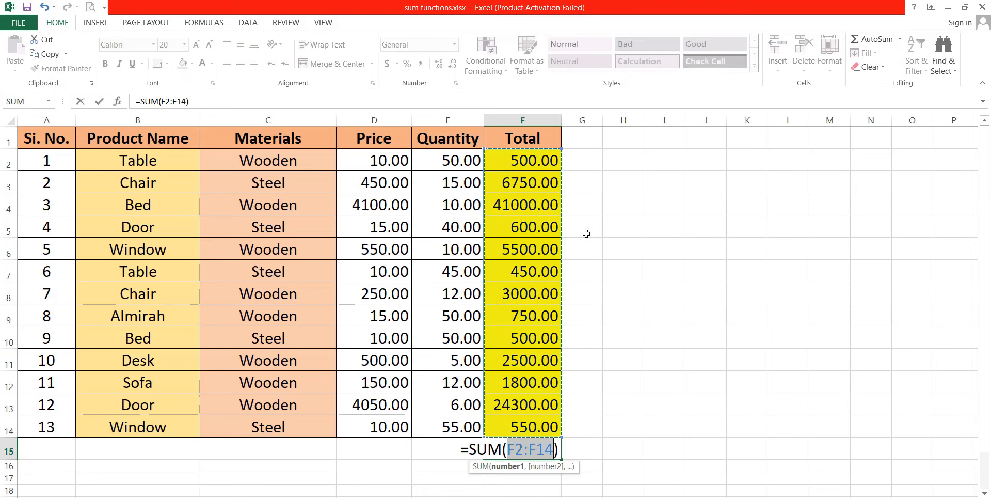
pyautogui.press('Return')
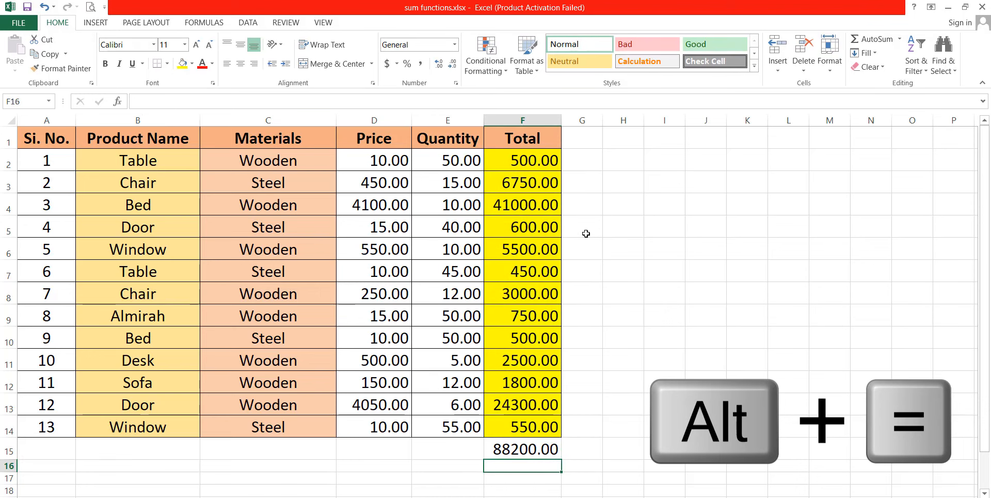
pyautogui.moveTo(516, 160); pyautogui.dragTo(528, 430)
pyautogui.click(528, 448)
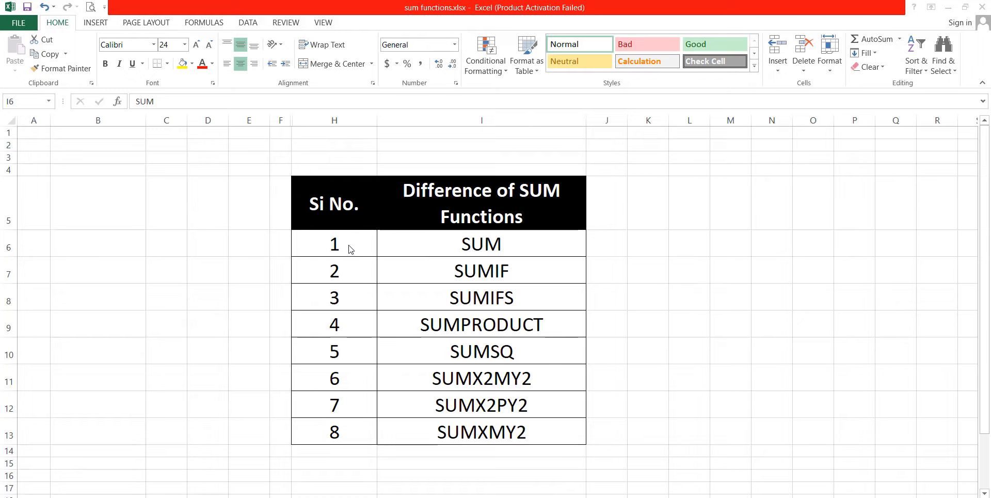
# Step: Highlight the SUM row, cells H6:I6, in the list of SUM functions with a yellow fill
pyautogui.moveTo(356, 250); pyautogui.dragTo(421, 248)
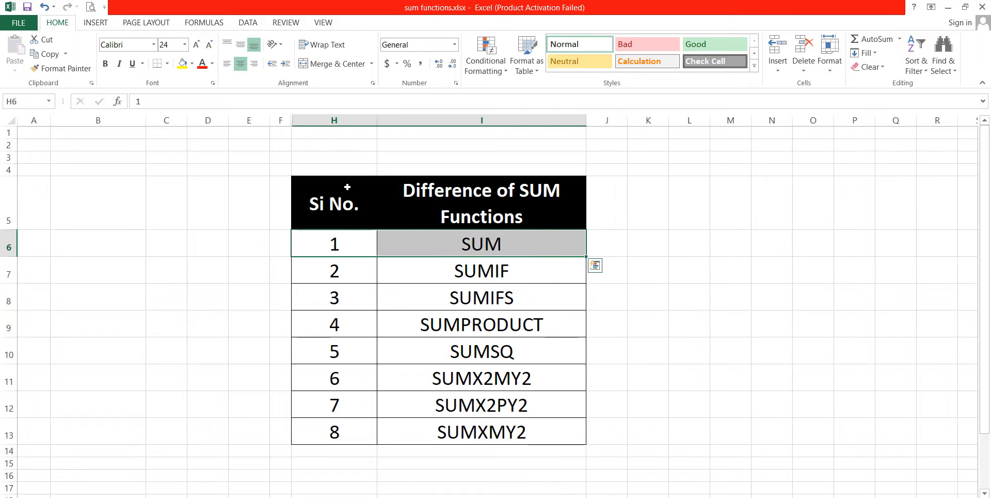
pyautogui.click(213, 64)
pyautogui.click(222, 80)
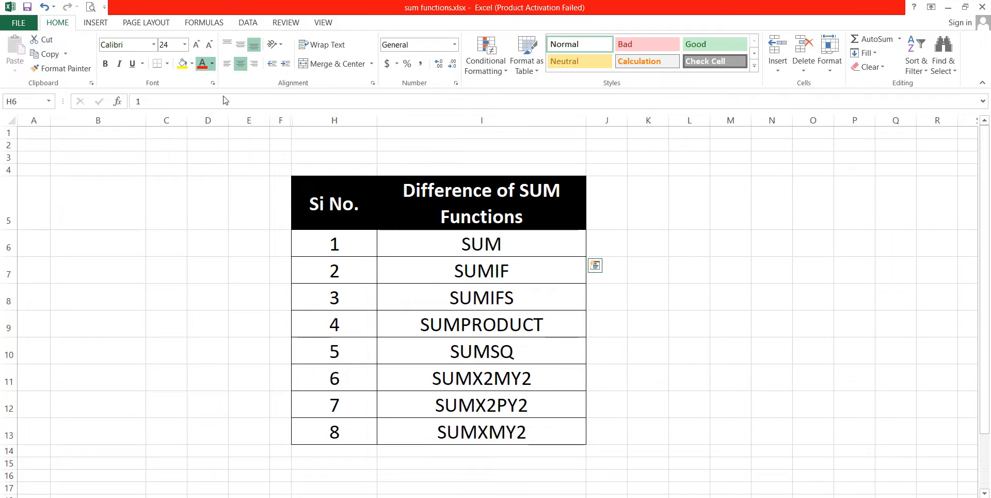
pyautogui.moveTo(353, 248); pyautogui.dragTo(428, 248)
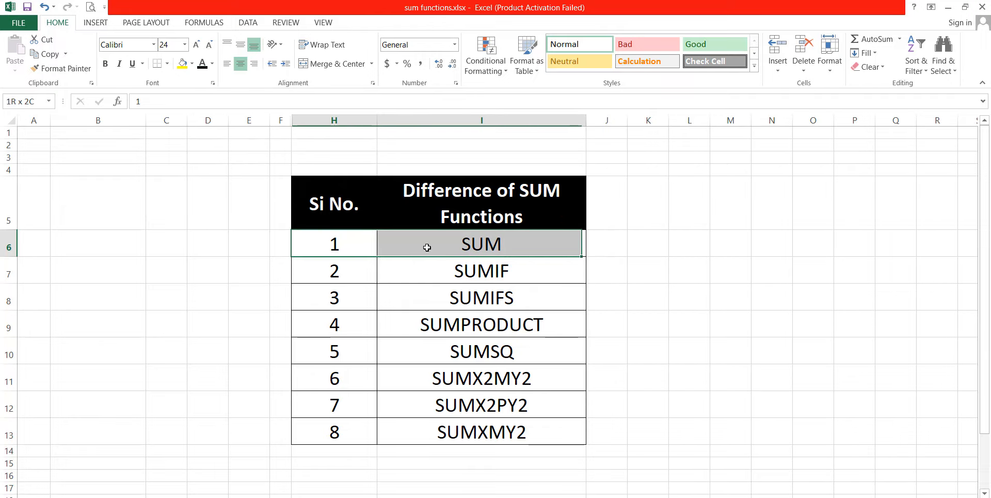
pyautogui.click(183, 65)
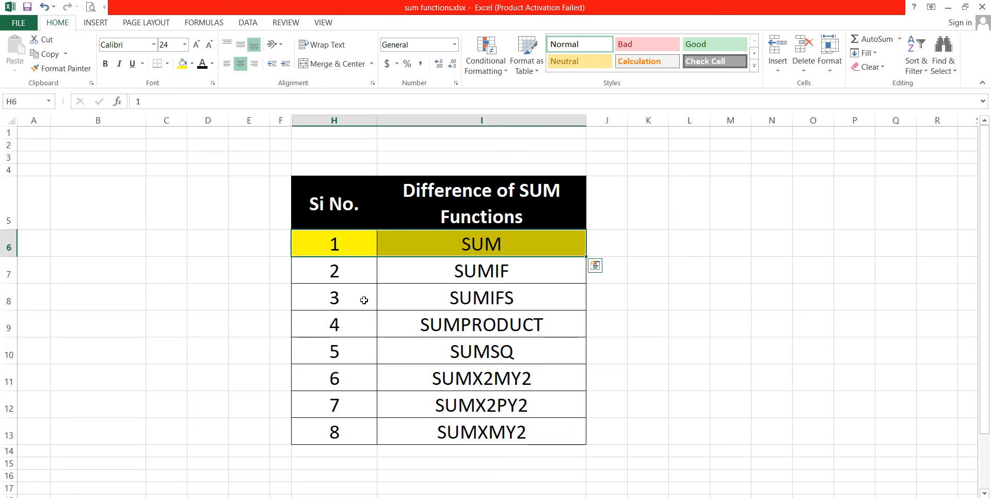
pyautogui.click(358, 274)
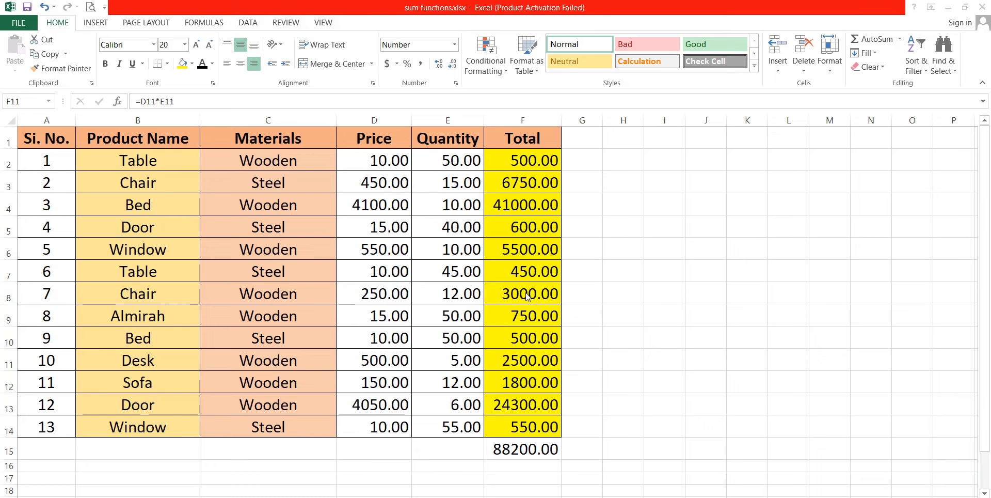
# Step: Clear the Total formula from cell F7, in the steel Table row of the product table
pyautogui.moveTo(521, 163); pyautogui.dragTo(530, 415)
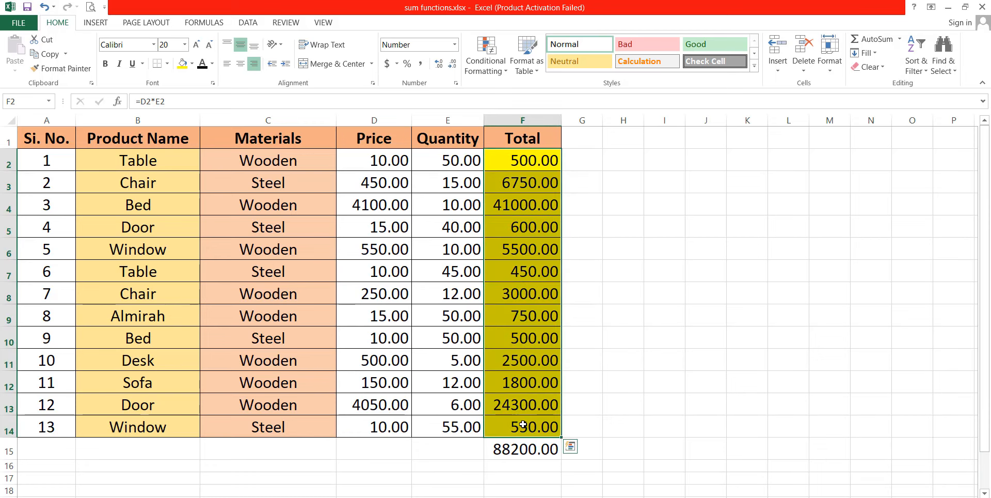
pyautogui.click(529, 416)
pyautogui.click(531, 276)
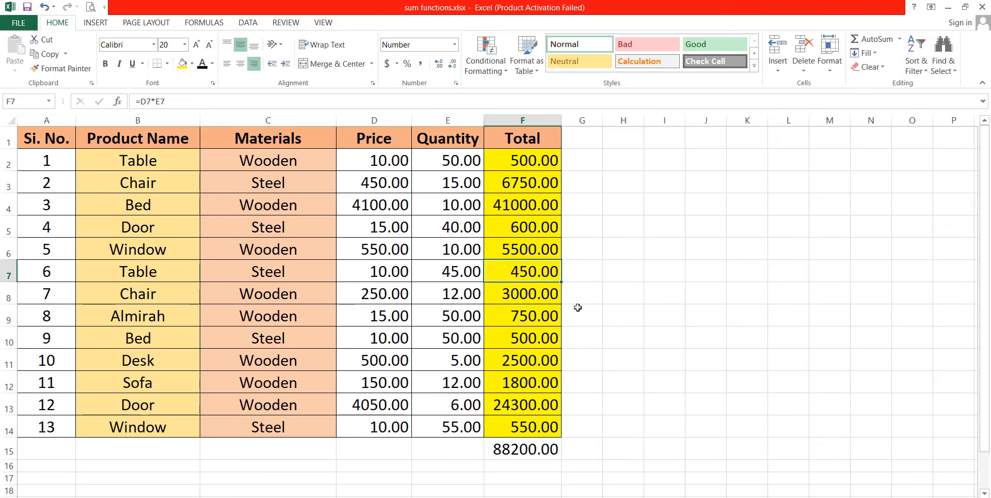
pyautogui.press('Delete')
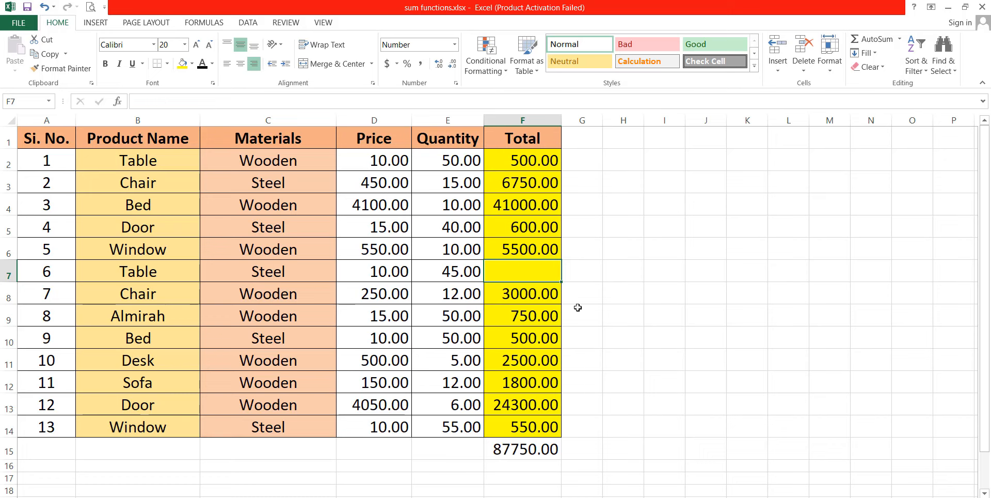
pyautogui.click(529, 294)
pyautogui.click(531, 269)
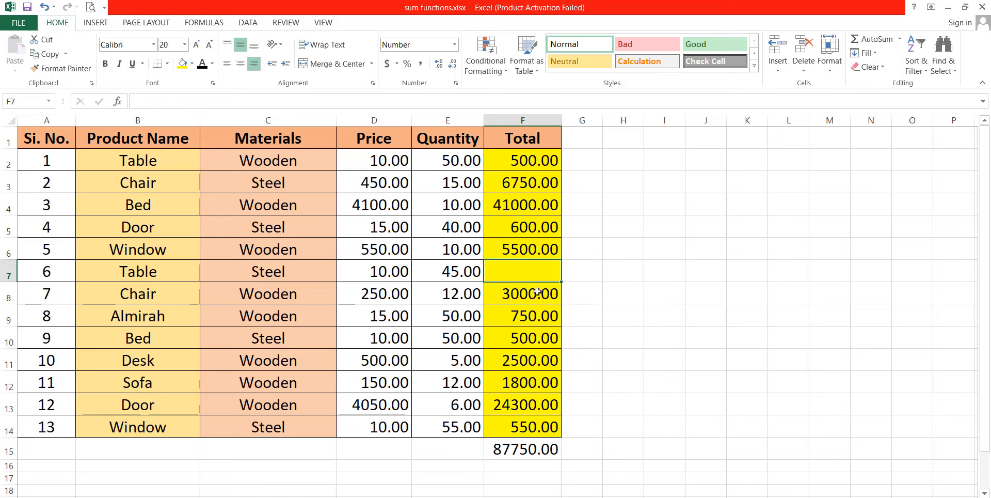
# Step: Clear the sum in cell F15 and insert AutoSum there again, accepting its suggested range F8:F14
pyautogui.click(533, 448)
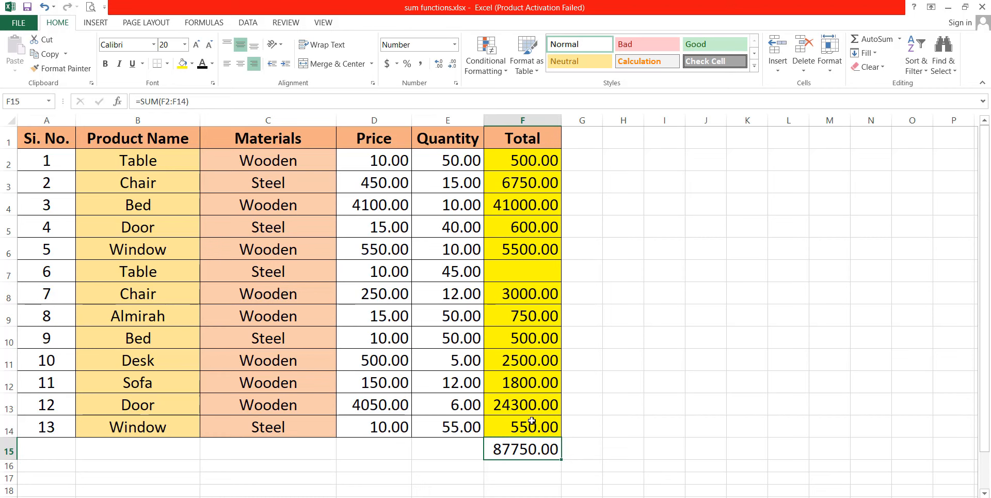
pyautogui.press('Delete')
pyautogui.hotkey('alt', '=')
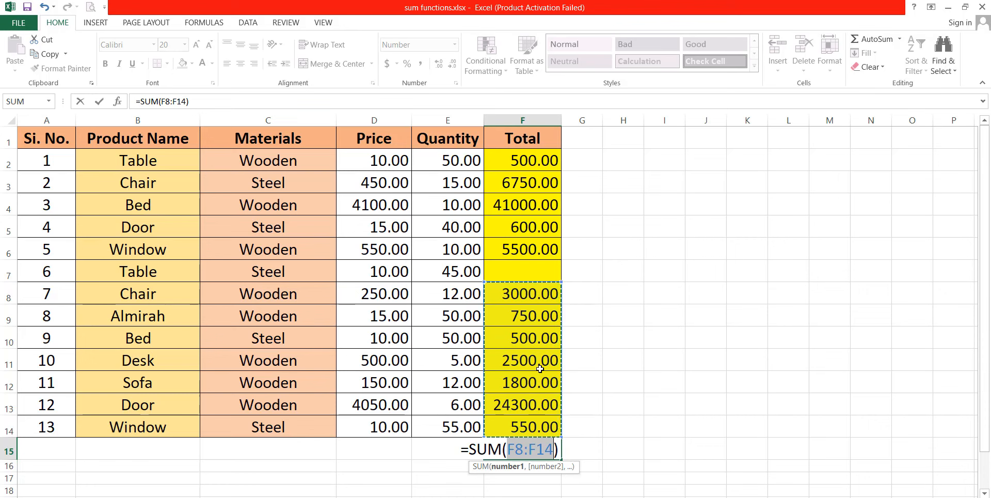
pyautogui.press('Return')
pyautogui.click(508, 447)
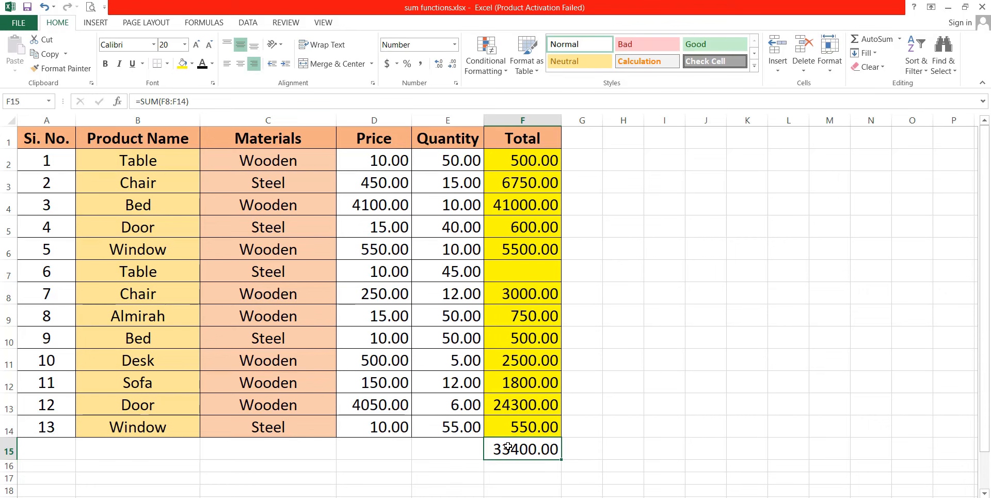
# Step: Examine the list of SUM functions and the rows of the longer product table with the empty Total column
pyautogui.hotkey('ctrl', 'pageup')
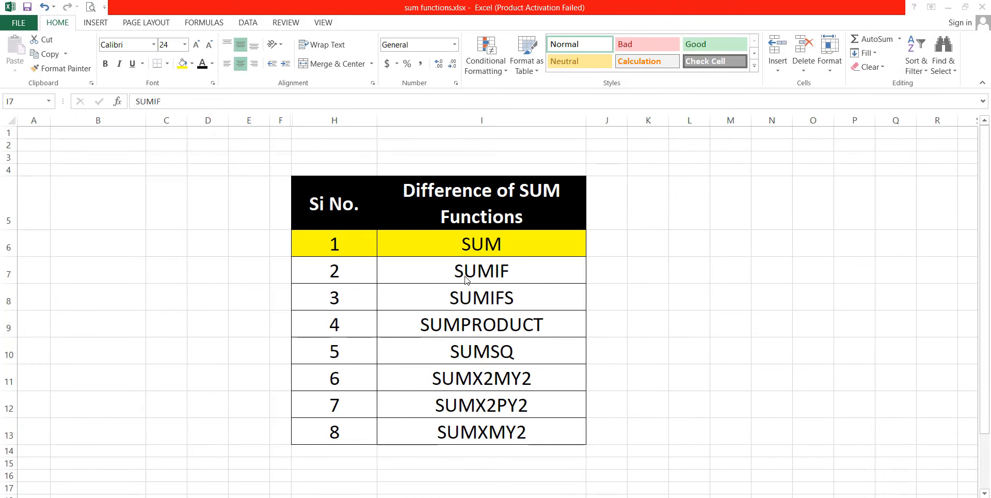
pyautogui.hotkey('ctrl', 'pagedown')
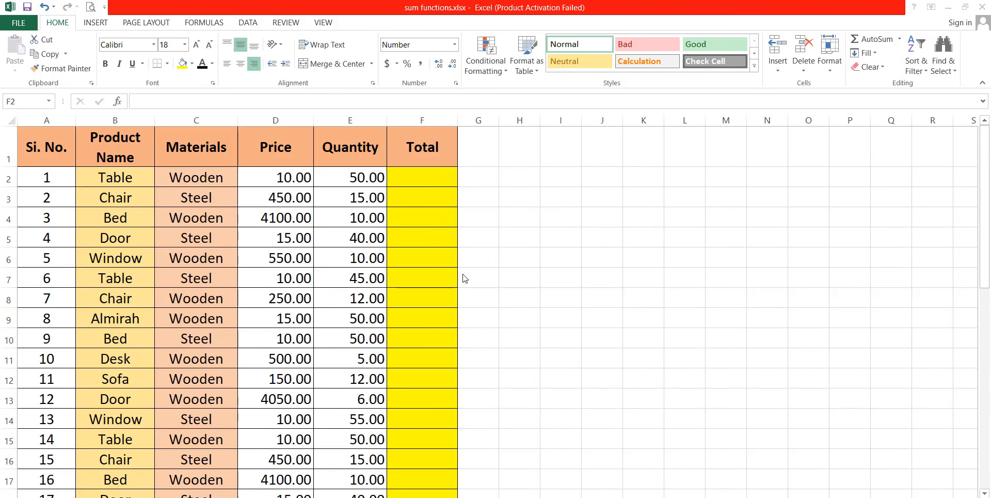
pyautogui.click(279, 254)
pyautogui.scroll(-4, 277, 258)
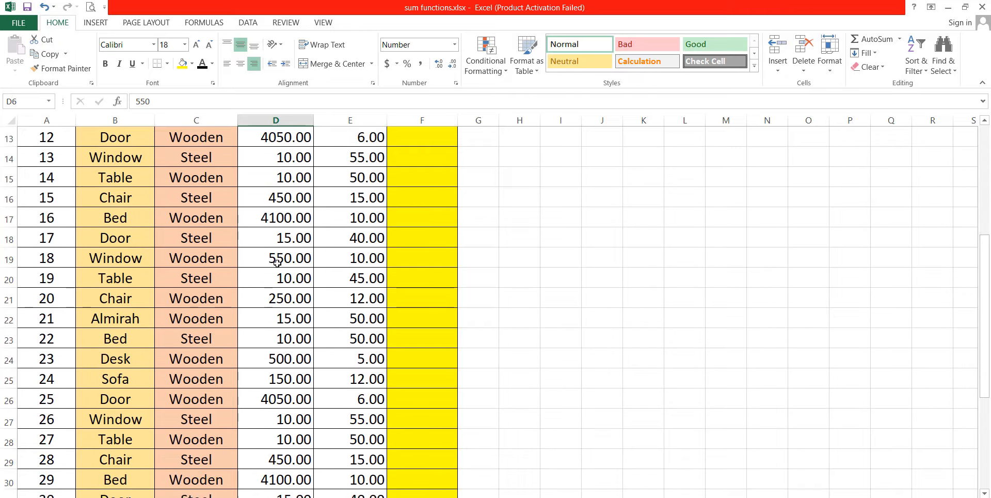
pyautogui.scroll(-5, 277, 262)
pyautogui.scroll(9, 277, 264)
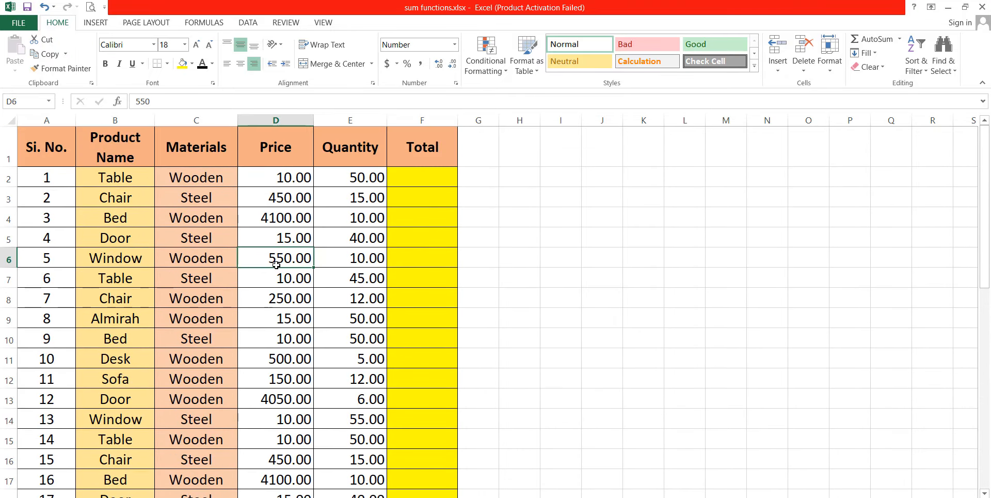
pyautogui.scroll(-9, 277, 265)
pyautogui.scroll(9, 277, 297)
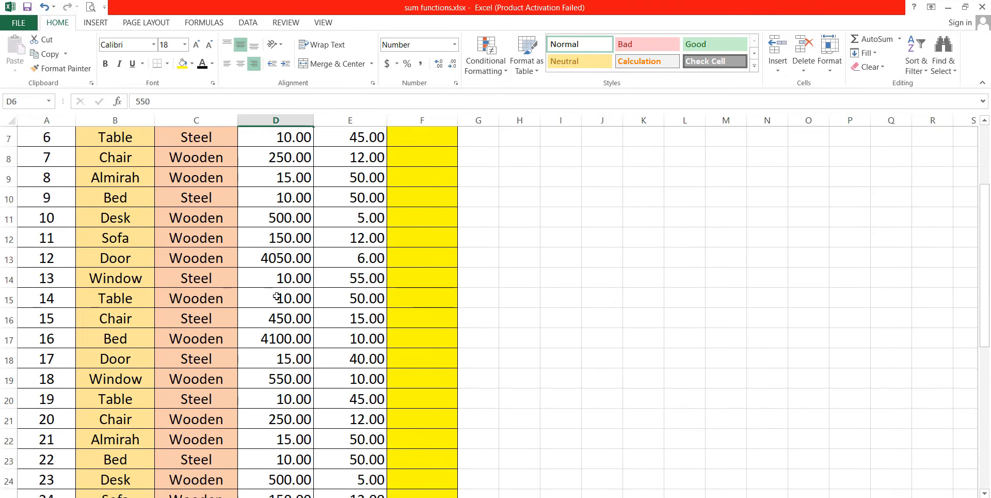
pyautogui.scroll(-4, 319, 276)
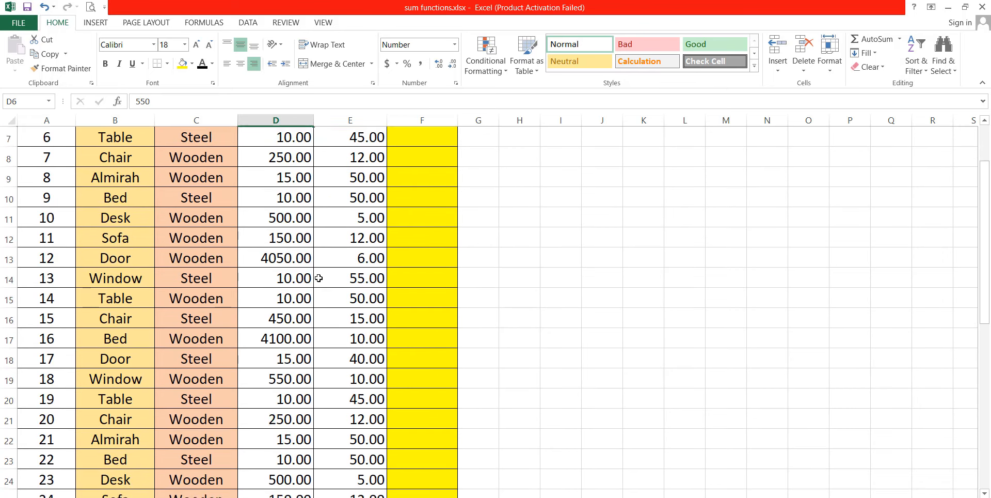
pyautogui.scroll(-7, 319, 278)
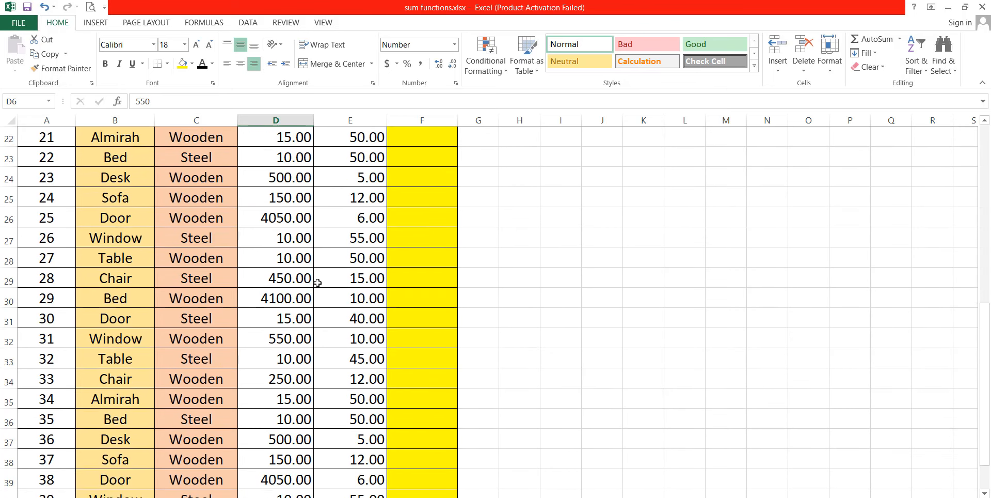
pyautogui.scroll(8, 318, 282)
pyautogui.scroll(3, 317, 283)
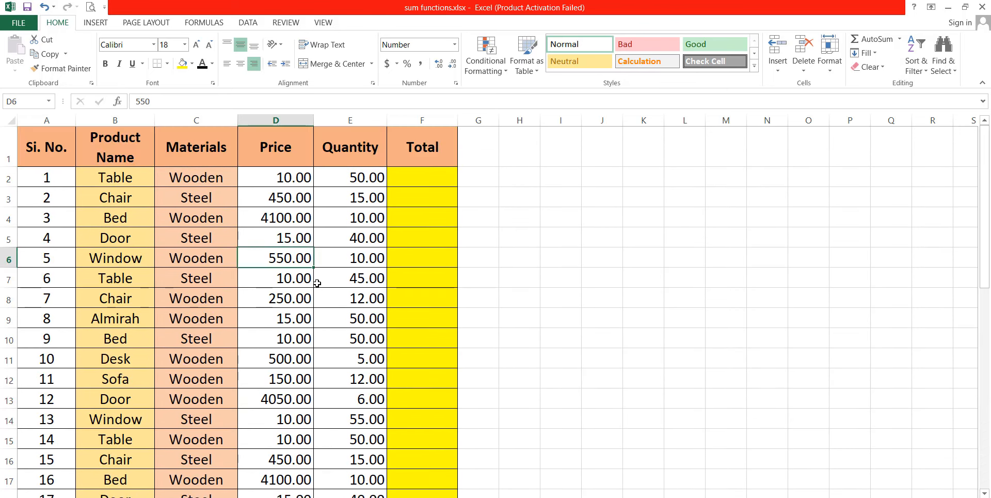
# Step: Examine the Price, Quantity and Total cells of the longer product table from the first row through row 40
pyautogui.click(281, 241)
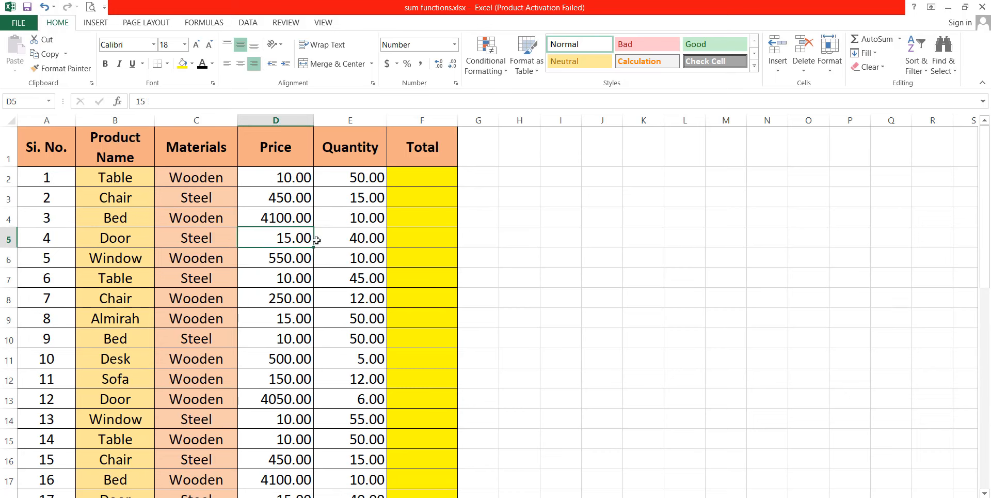
pyautogui.click(322, 240)
pyautogui.click(352, 257)
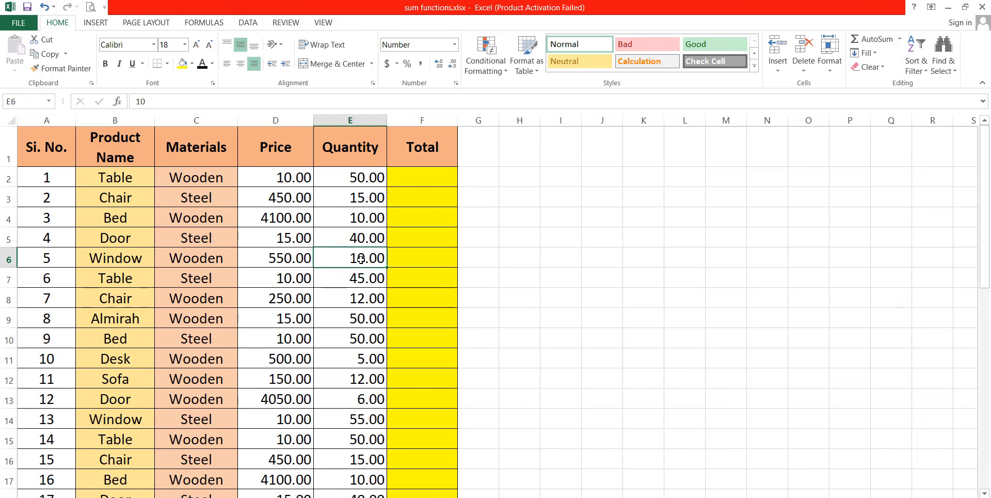
pyautogui.click(417, 182)
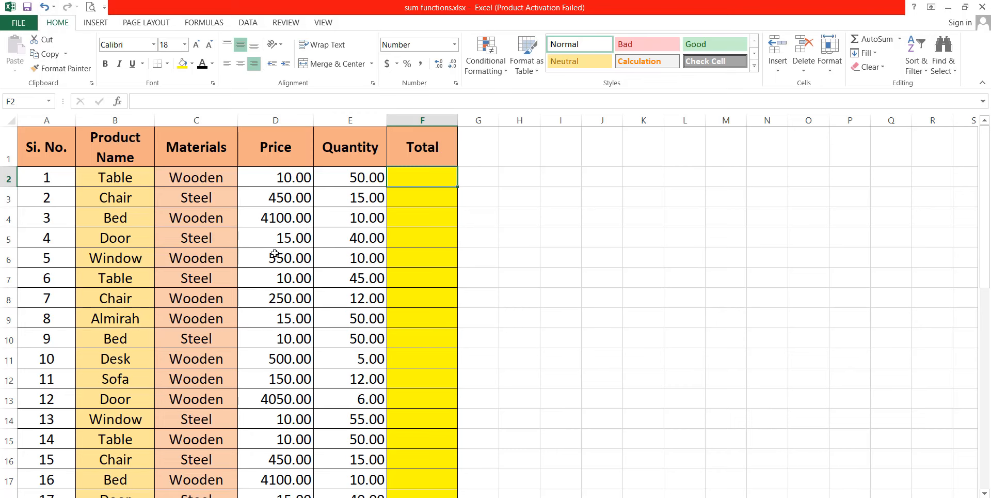
pyautogui.scroll(-8, 275, 253)
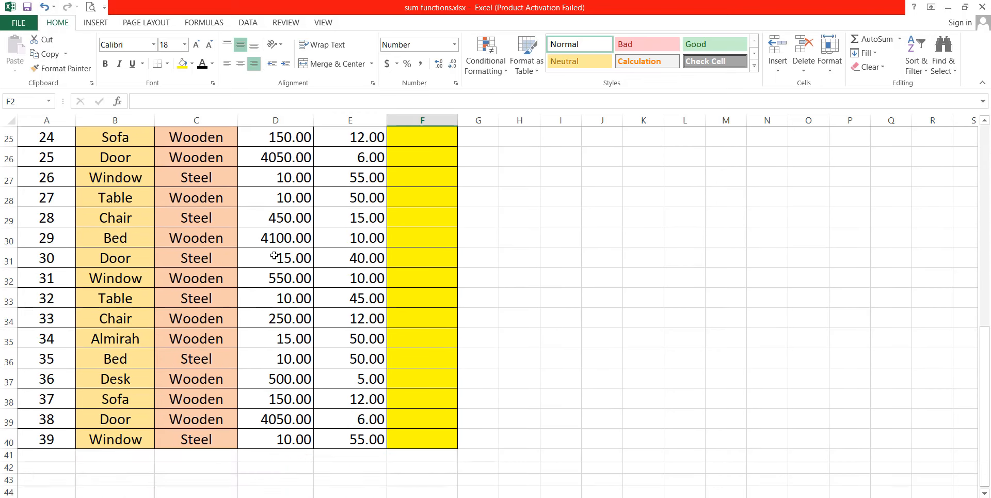
pyautogui.click(422, 439)
pyautogui.click(423, 405)
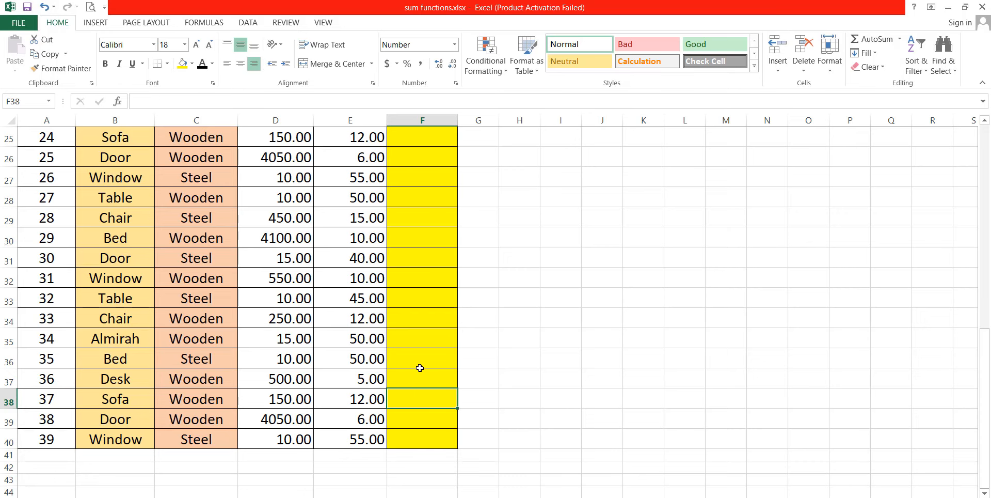
pyautogui.scroll(8, 347, 341)
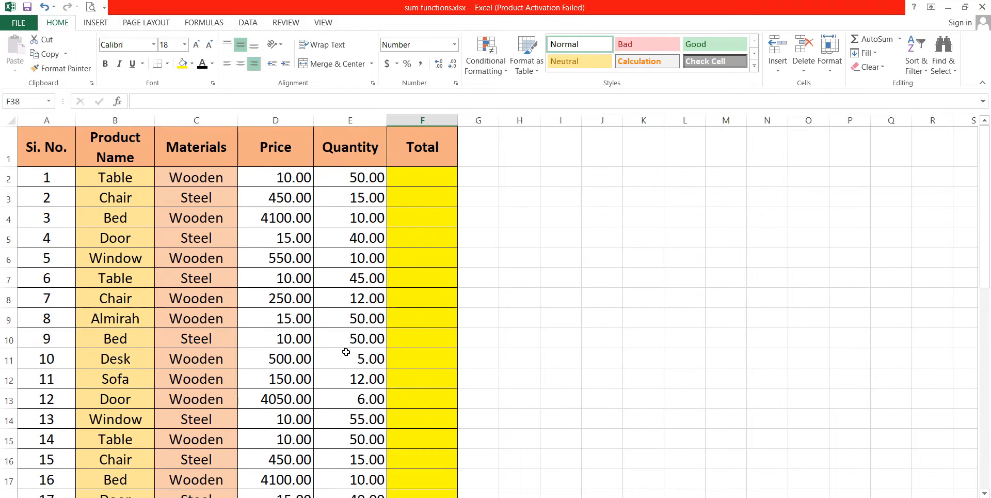
pyautogui.scroll(-3, 346, 346)
pyautogui.scroll(-7, 346, 351)
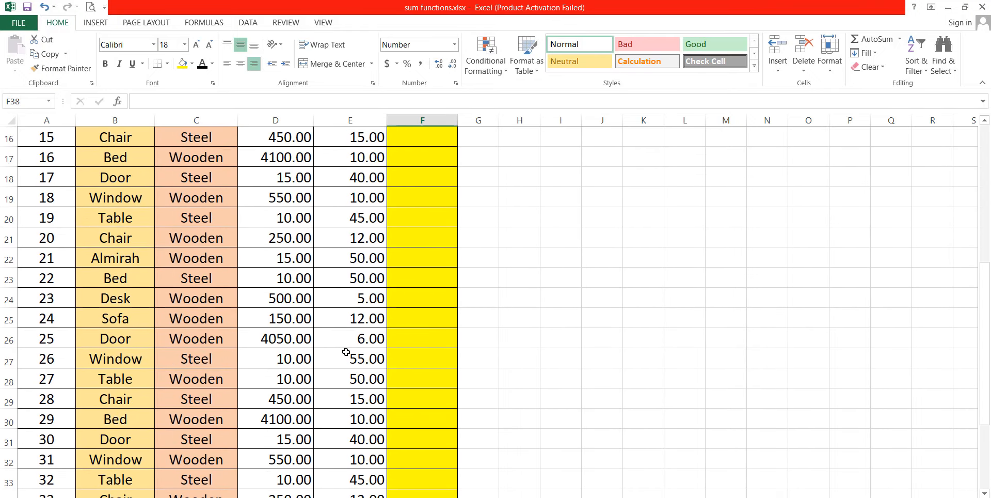
pyautogui.scroll(10, 346, 351)
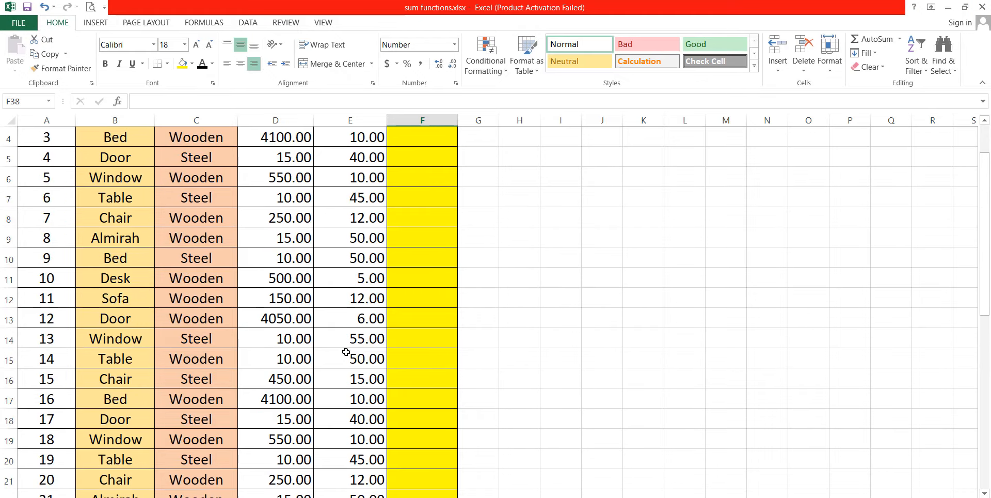
pyautogui.click(423, 181)
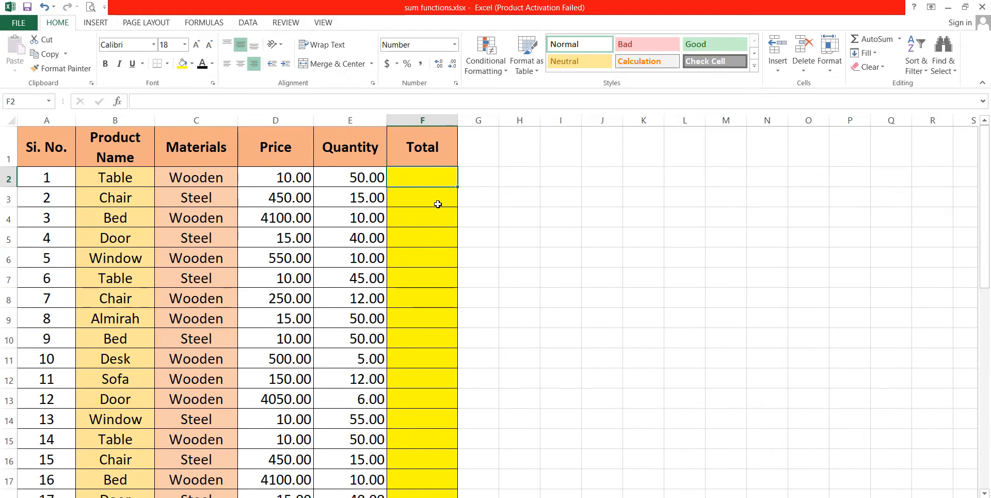
pyautogui.click(434, 203)
pyautogui.click(430, 182)
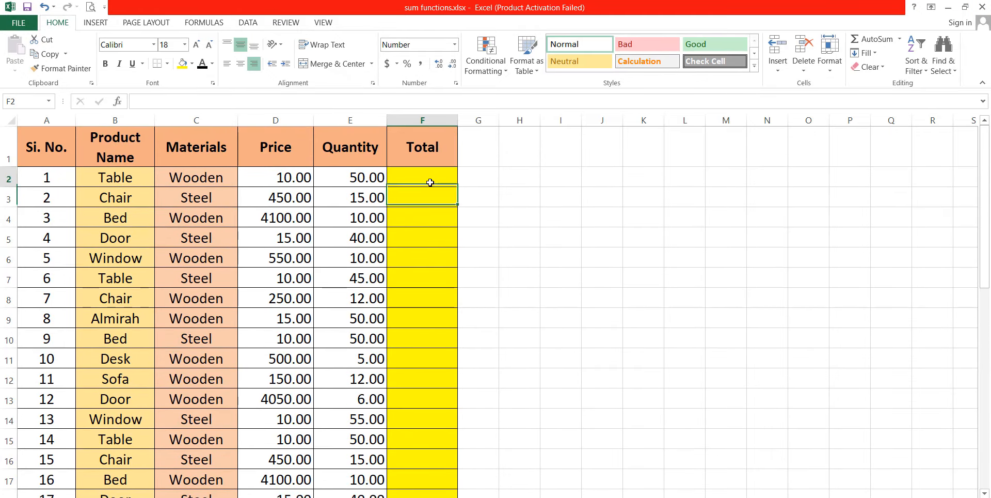
pyautogui.click(428, 204)
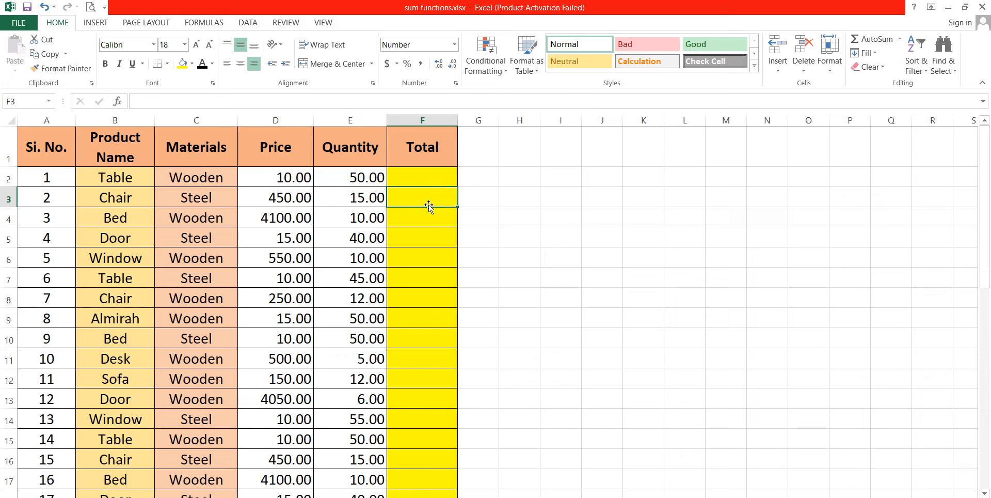
pyautogui.click(428, 182)
pyautogui.click(426, 198)
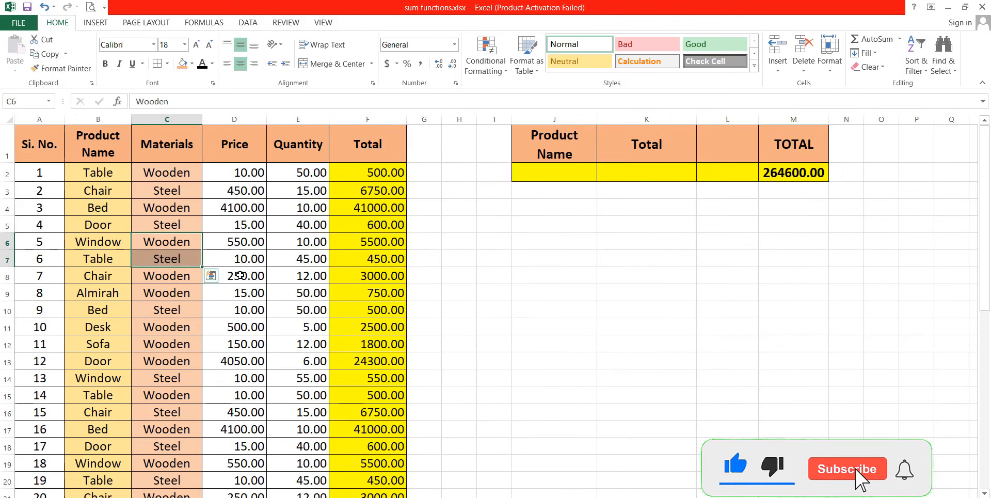
# Step: Examine the Materials column, the row formula in the Total column and the grand total formula in F41 of the filled table
pyautogui.scroll(-4, 219, 272)
pyautogui.scroll(-4, 219, 271)
pyautogui.scroll(8, 155, 233)
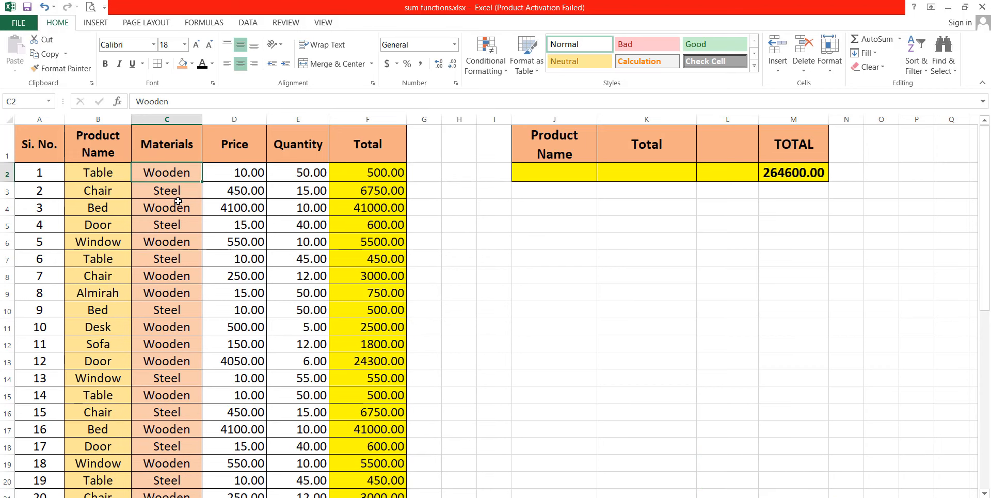
pyautogui.click(165, 178)
pyautogui.click(362, 172)
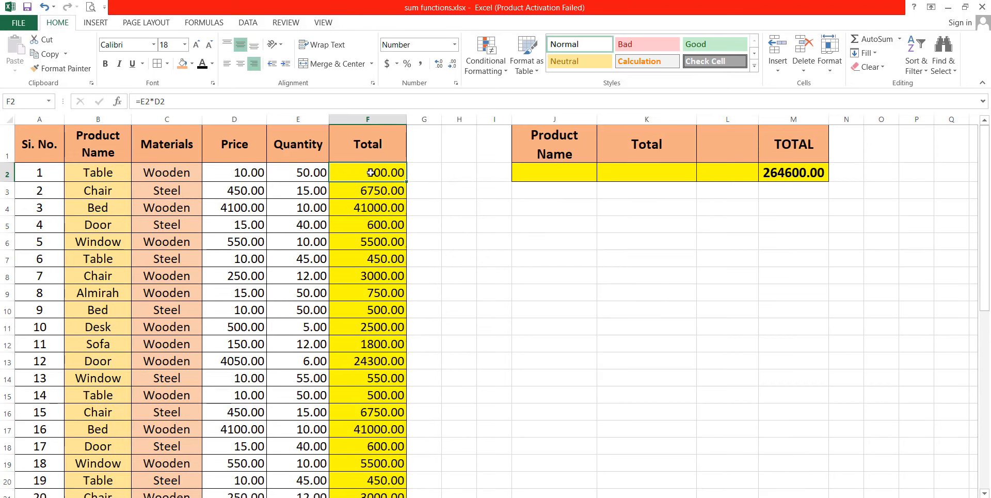
pyautogui.scroll(-2, 364, 271)
pyautogui.scroll(-9, 365, 271)
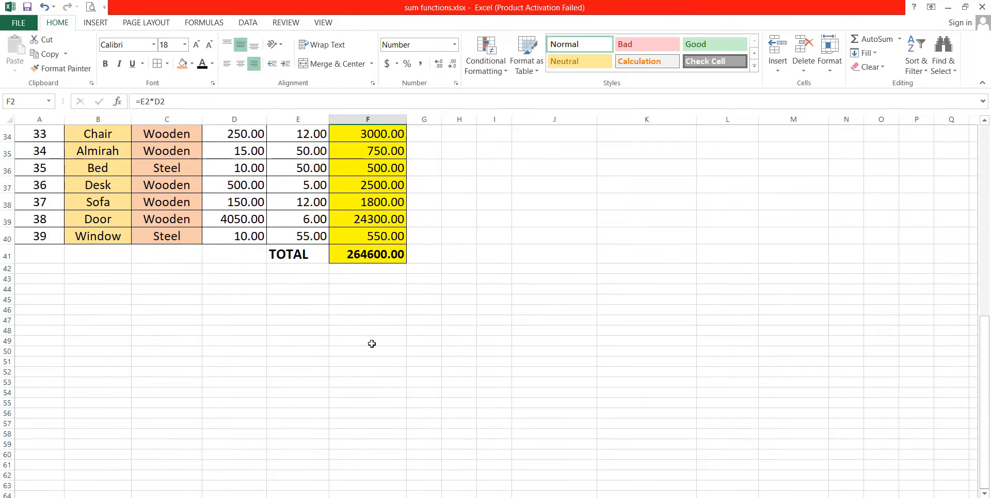
pyautogui.click(368, 256)
pyautogui.scroll(11, 511, 323)
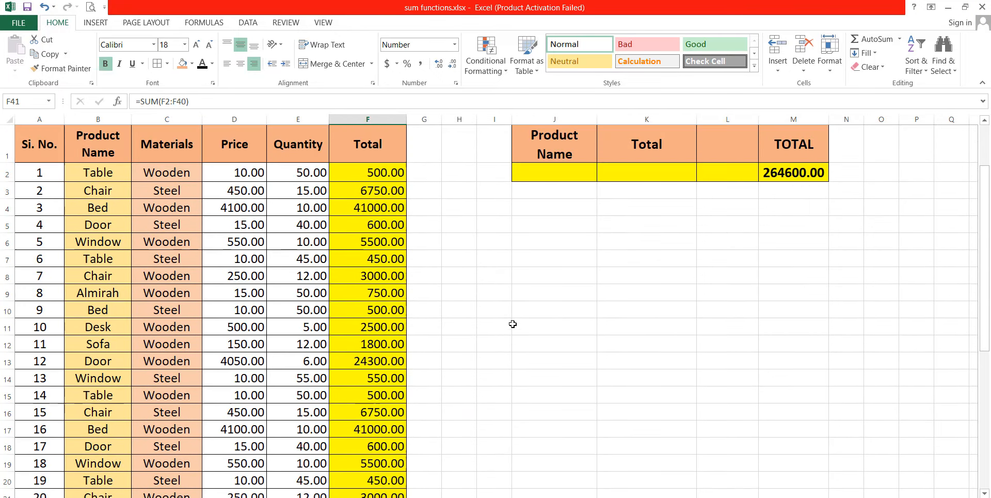
pyautogui.click(796, 173)
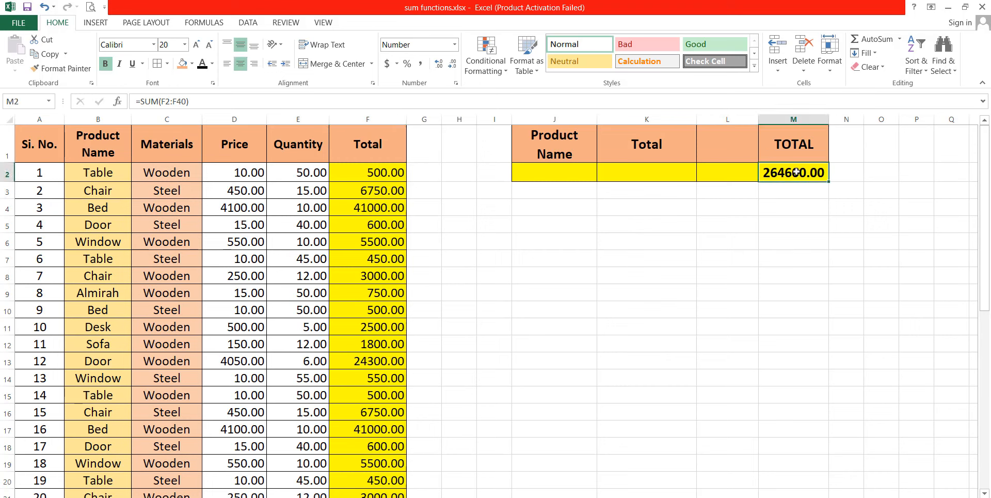
pyautogui.moveTo(204, 101); pyautogui.dragTo(141, 101)
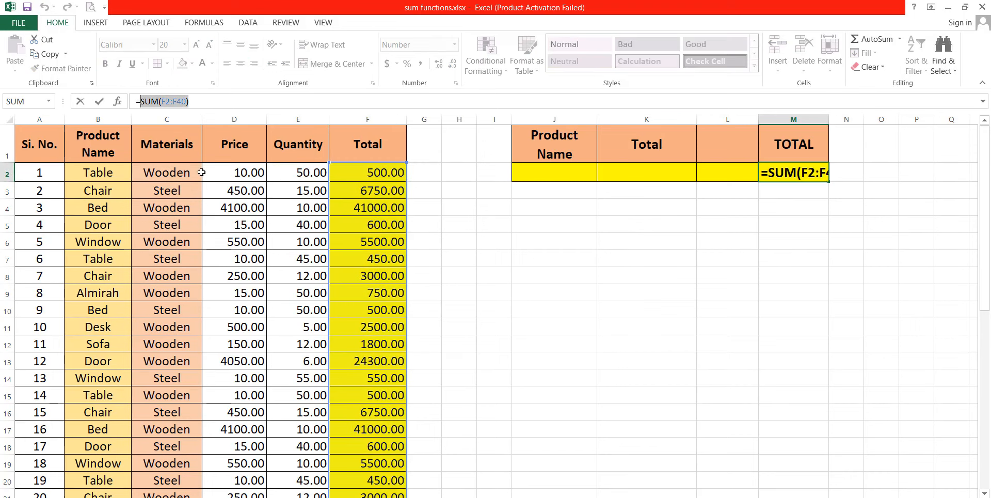
pyautogui.click(347, 339)
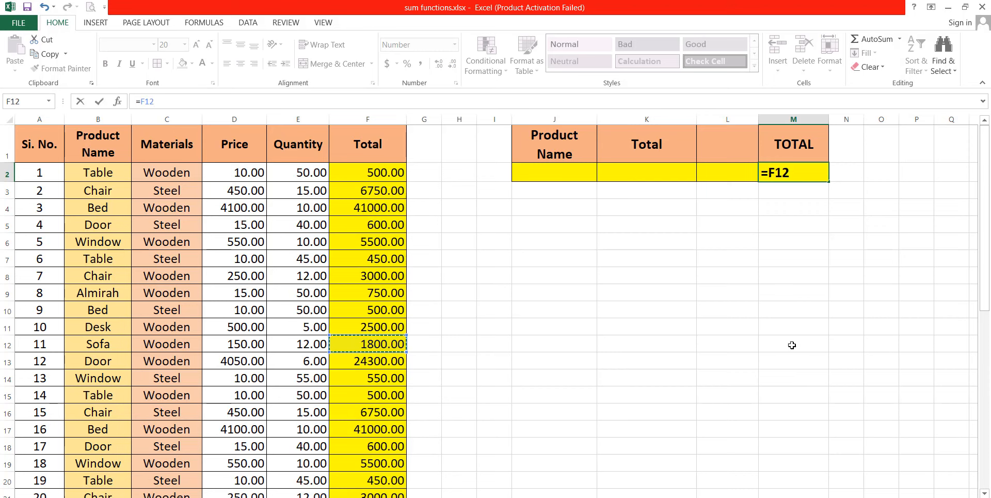
pyautogui.press('BackSpace')
pyautogui.press('BackSpace')
pyautogui.press('BackSpace')
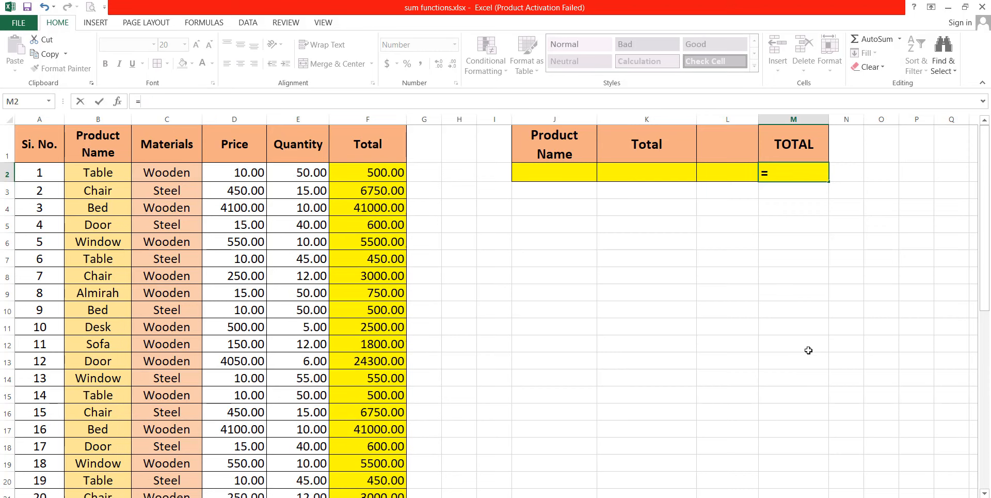
pyautogui.press('BackSpace')
pyautogui.press('Escape')
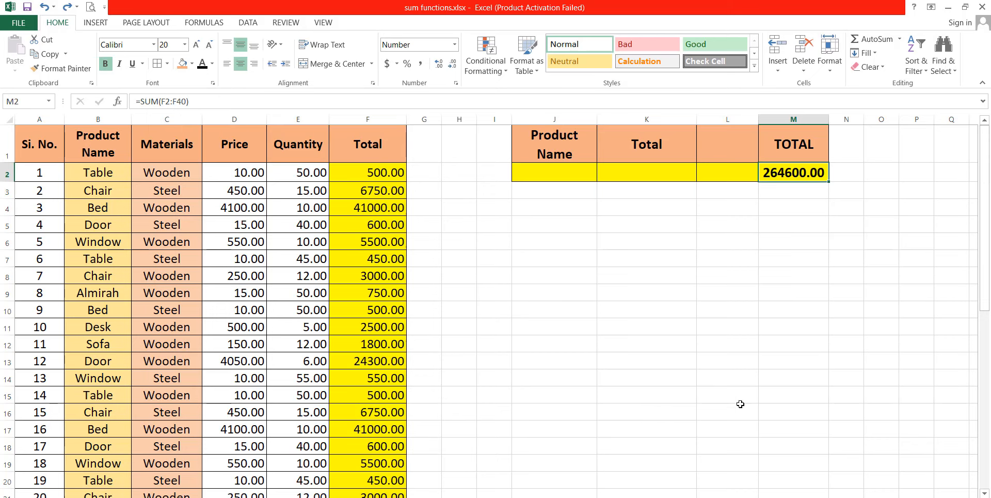
# Step: Review the product table down to the grand total in F41, the product names and the blank summary cell K2
pyautogui.hotkey('ctrl', 'alt', 'd')
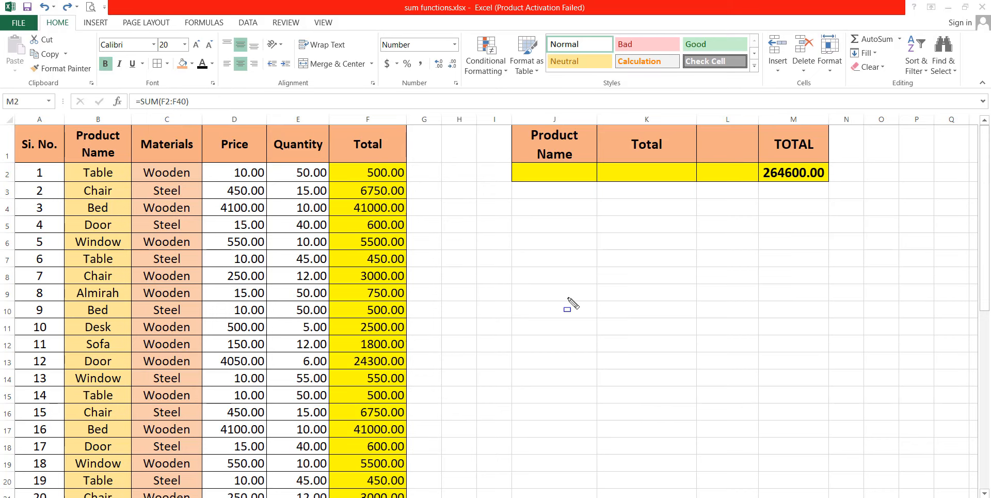
pyautogui.click(571, 313)
pyautogui.scroll(-11, 571, 316)
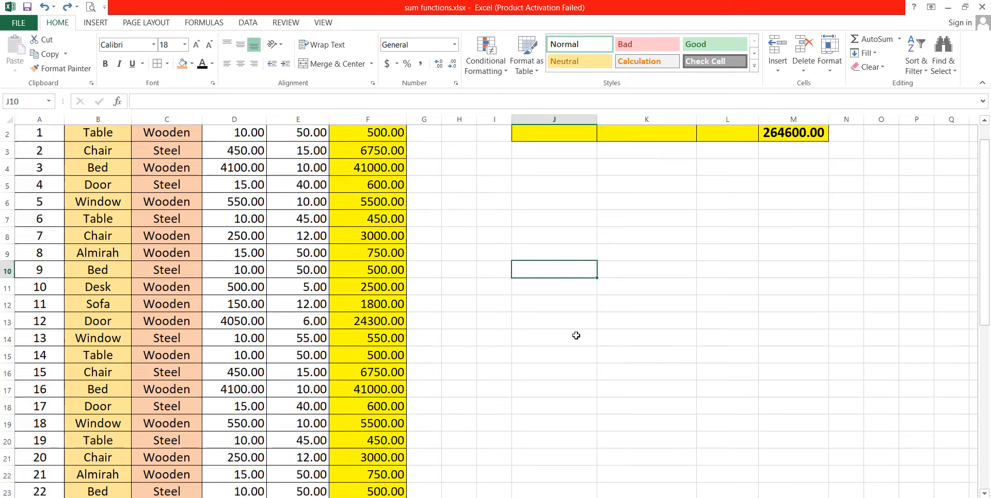
pyautogui.scroll(-5, 539, 386)
pyautogui.scroll(5, 447, 226)
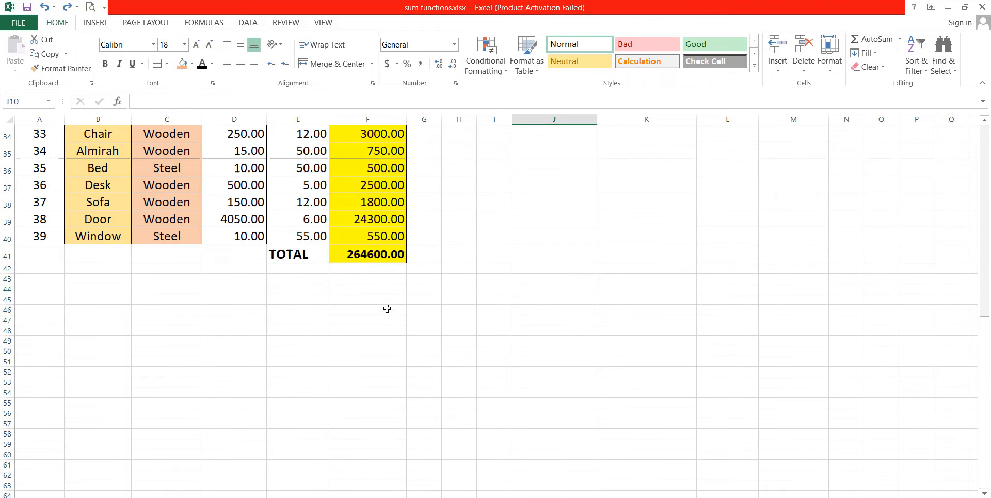
pyautogui.click(383, 255)
pyautogui.scroll(5, 609, 304)
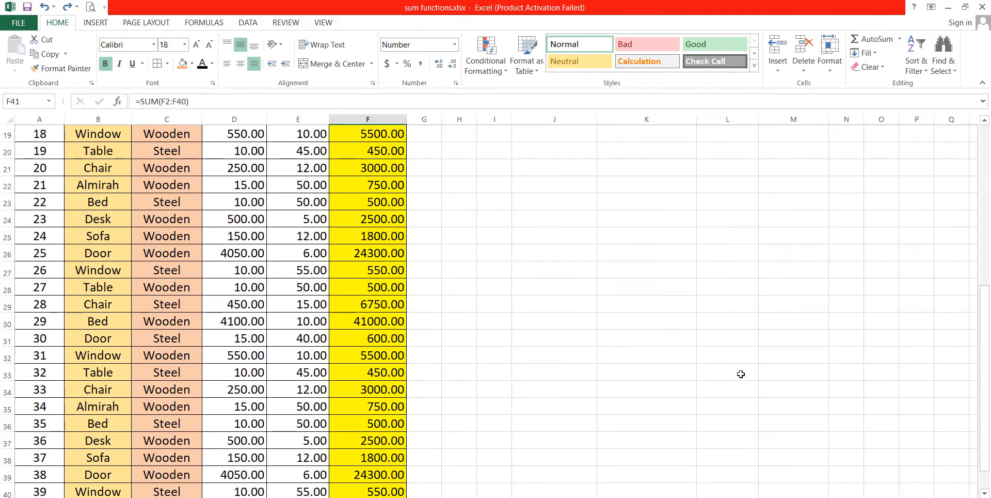
pyautogui.scroll(6, 764, 377)
pyautogui.click(727, 348)
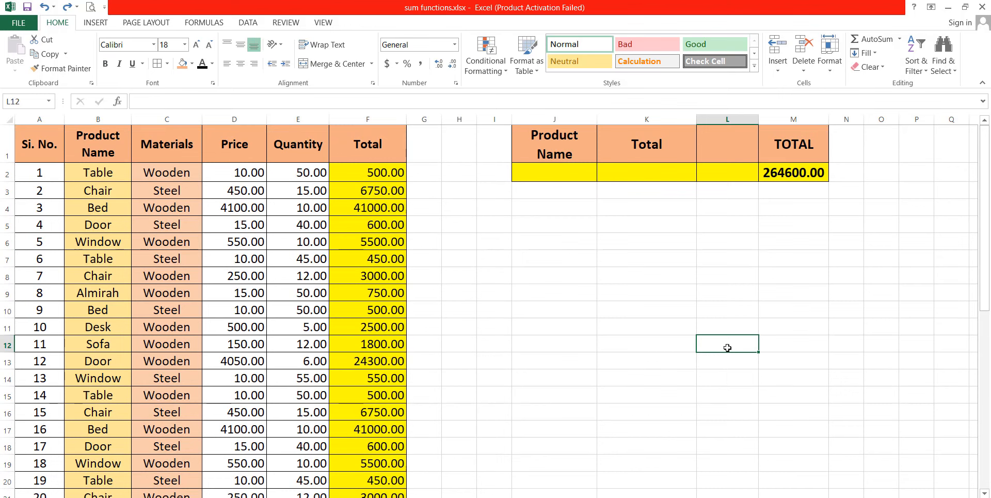
pyautogui.click(647, 168)
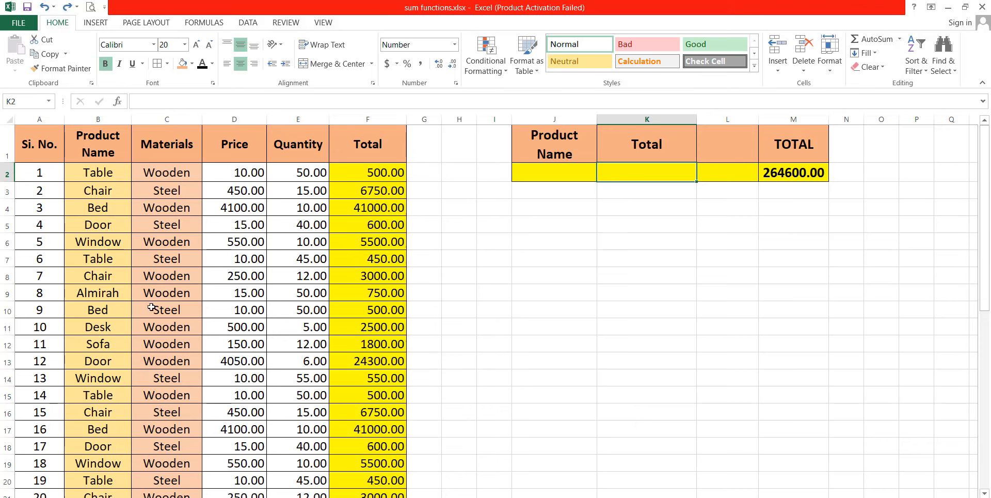
pyautogui.click(84, 275)
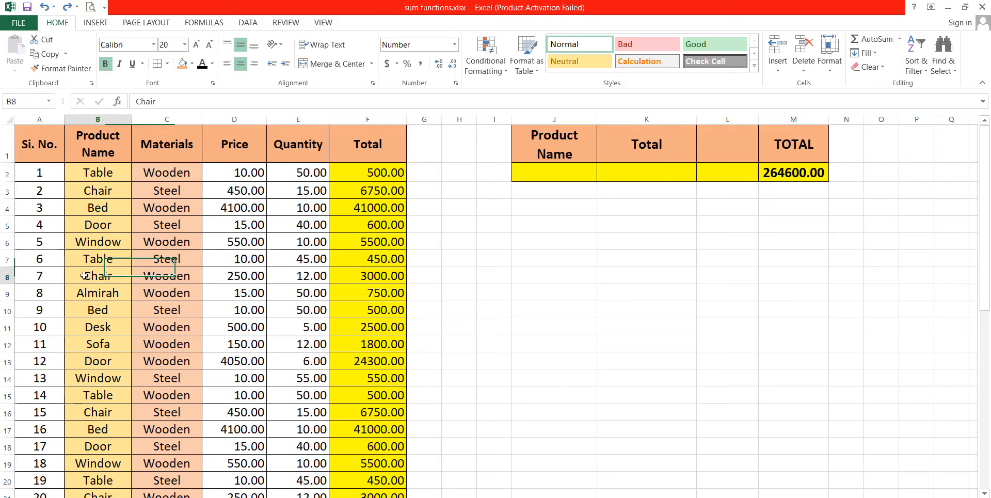
pyautogui.click(85, 210)
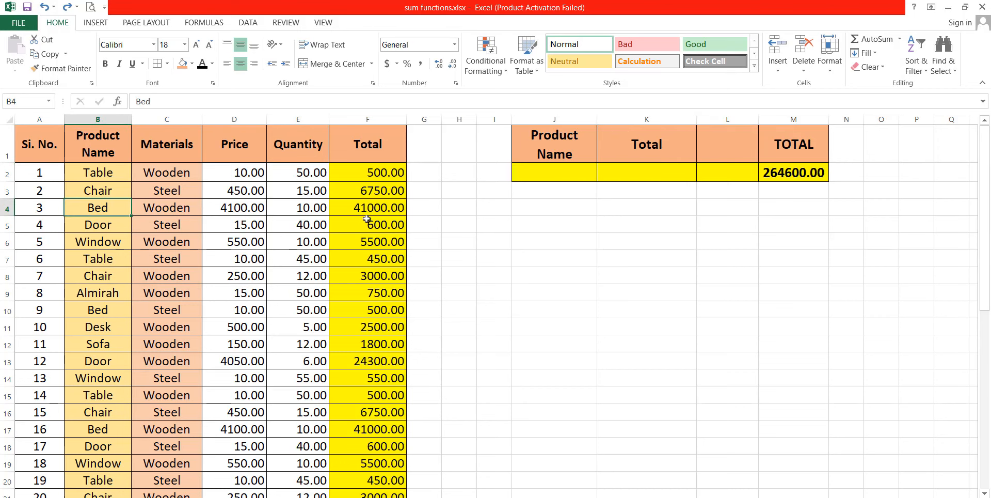
# Step: Start a SUMIF formula in K2 with the product names B2:B40 as its range
pyautogui.click(619, 171)
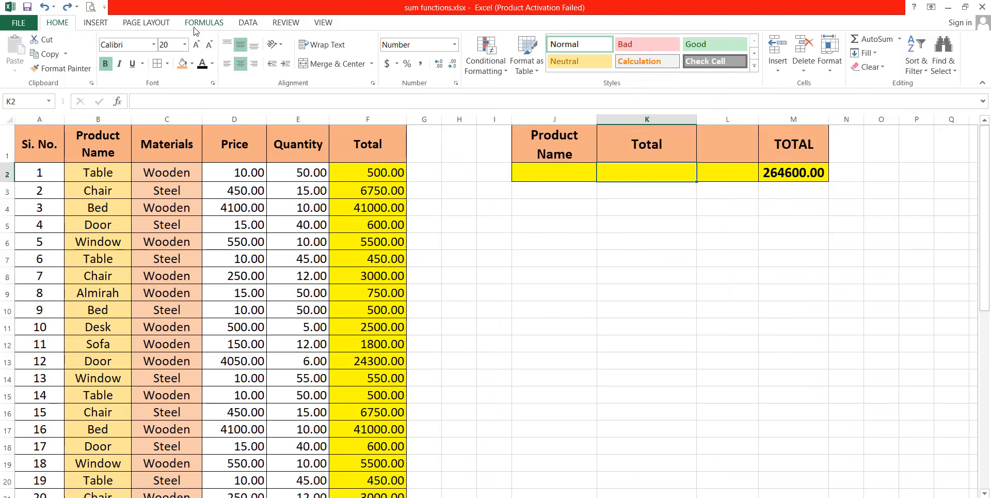
pyautogui.write('=sium')
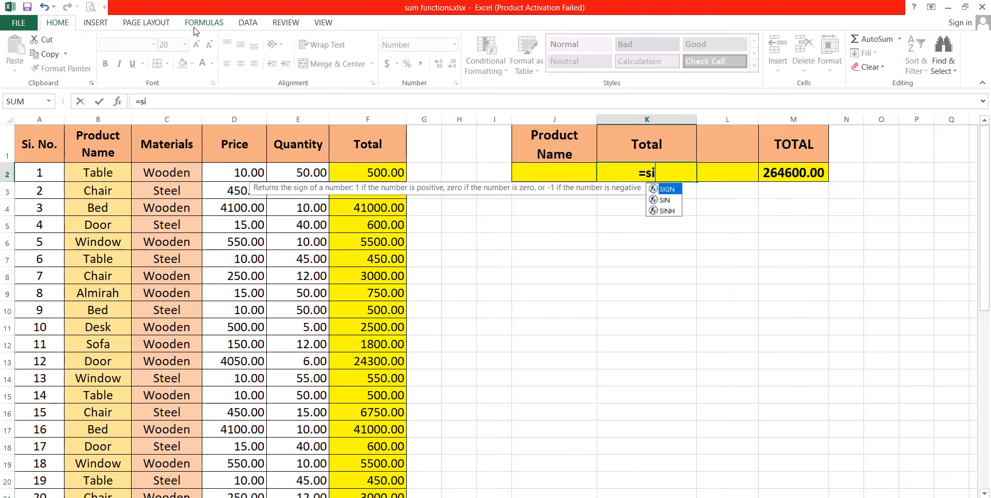
pyautogui.press('BackSpace')
pyautogui.press('BackSpace')
pyautogui.press('BackSpace')
pyautogui.press('BackSpace')
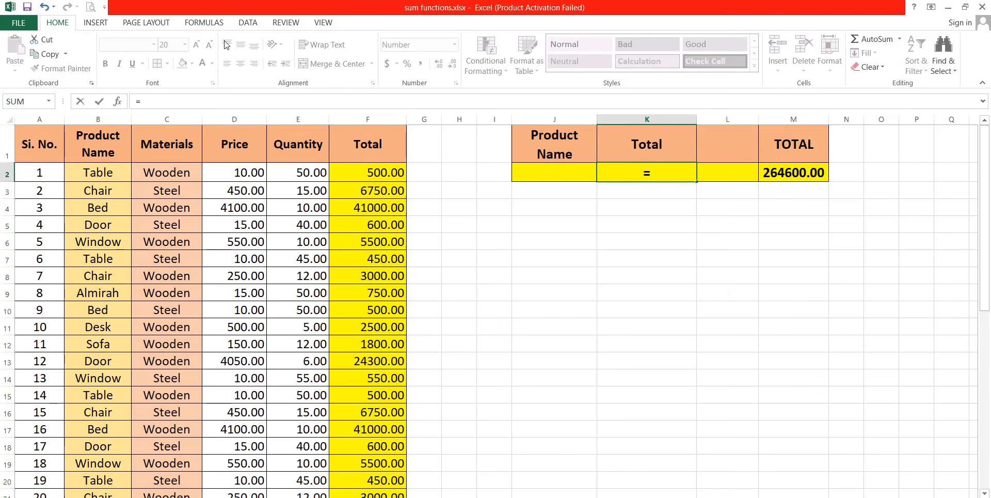
pyautogui.write('sumi')
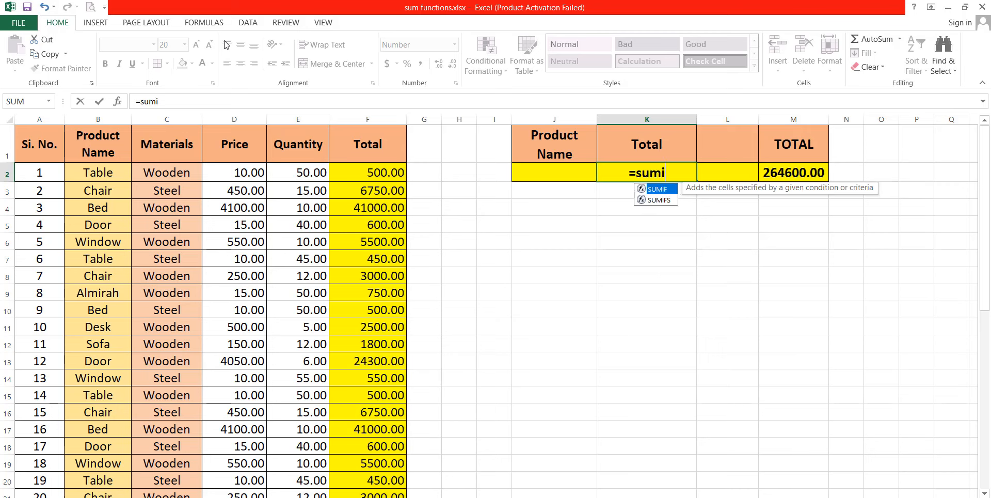
pyautogui.write('f(')
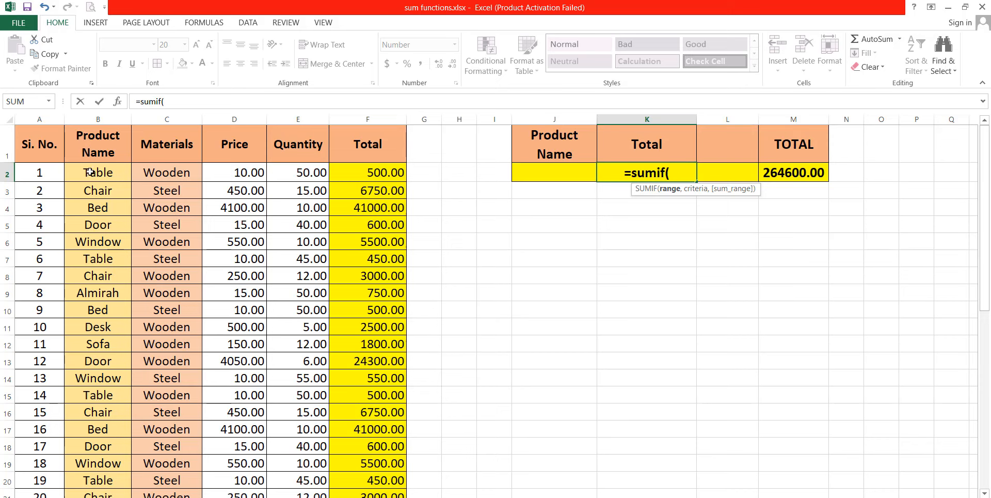
pyautogui.moveTo(90, 172); pyautogui.dragTo(114, 451)
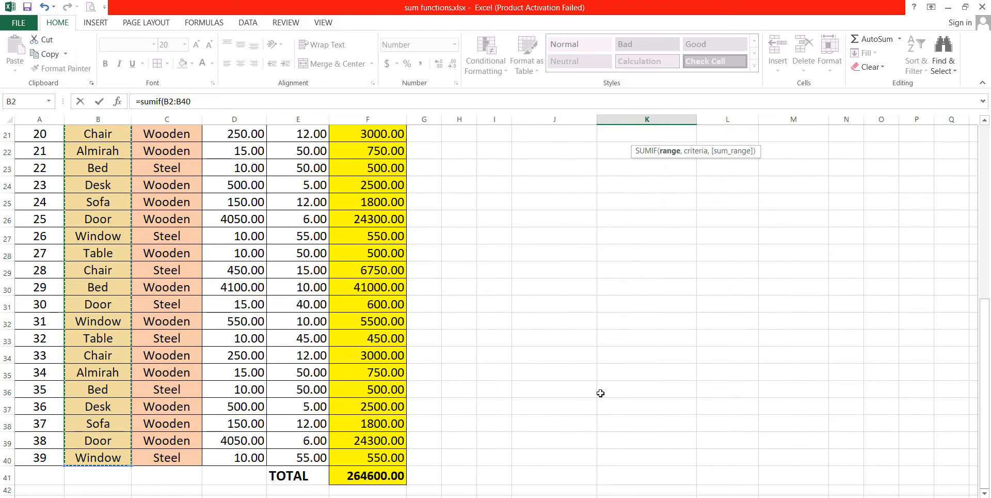
pyautogui.scroll(6, 823, 262)
pyautogui.write(',')
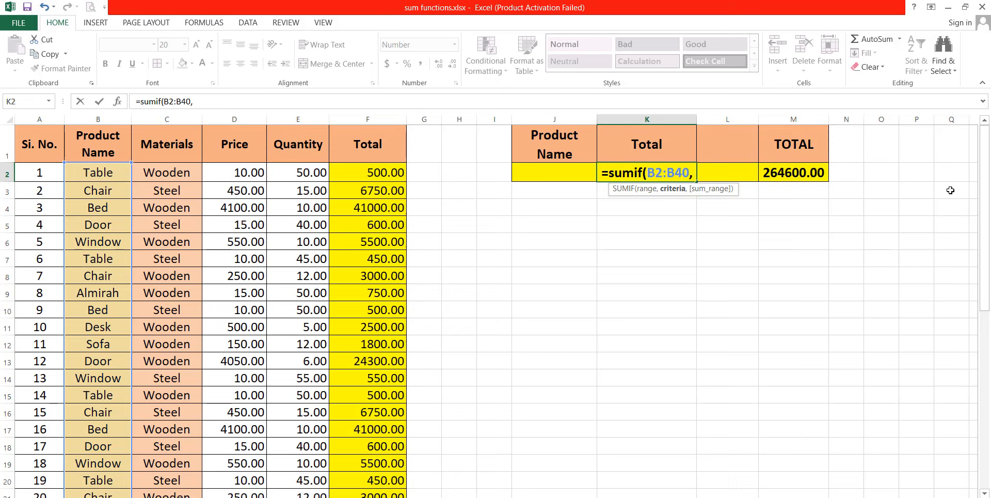
pyautogui.write('"')
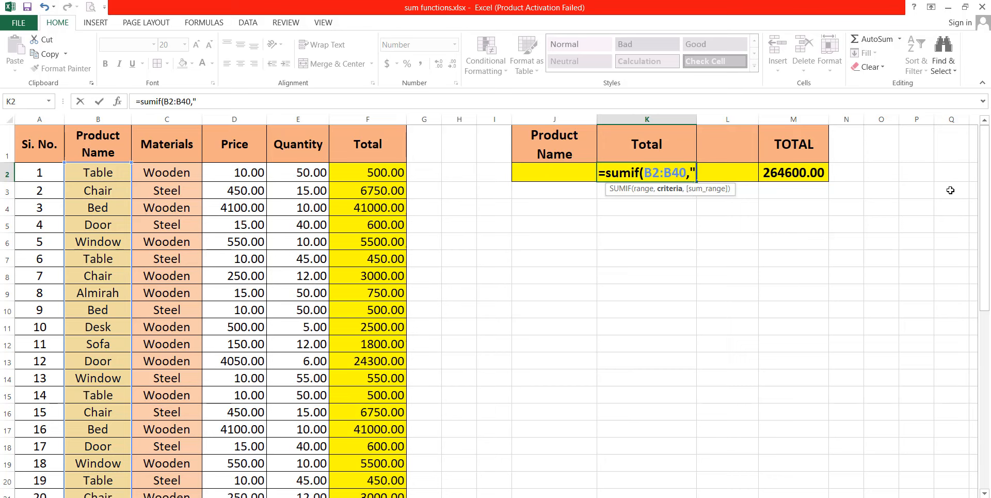
pyautogui.write('Be')
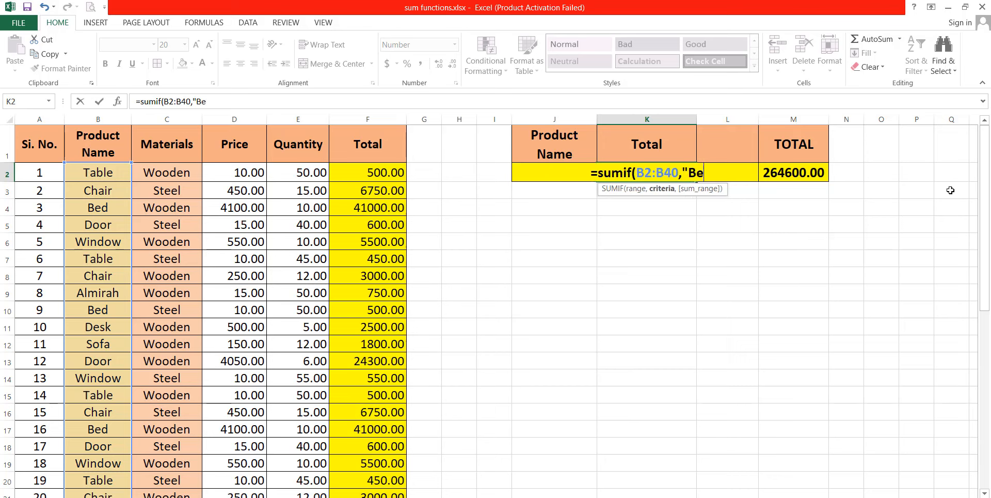
pyautogui.write('d')
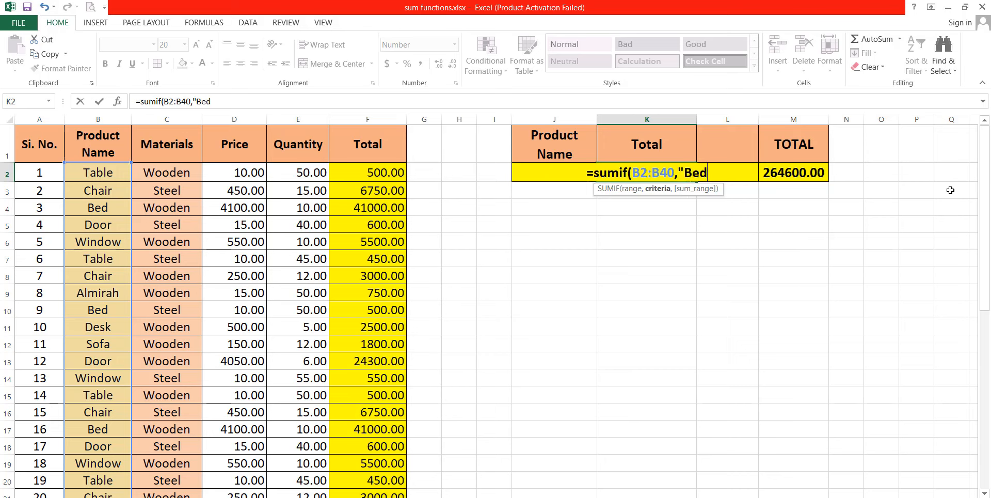
pyautogui.write('",')
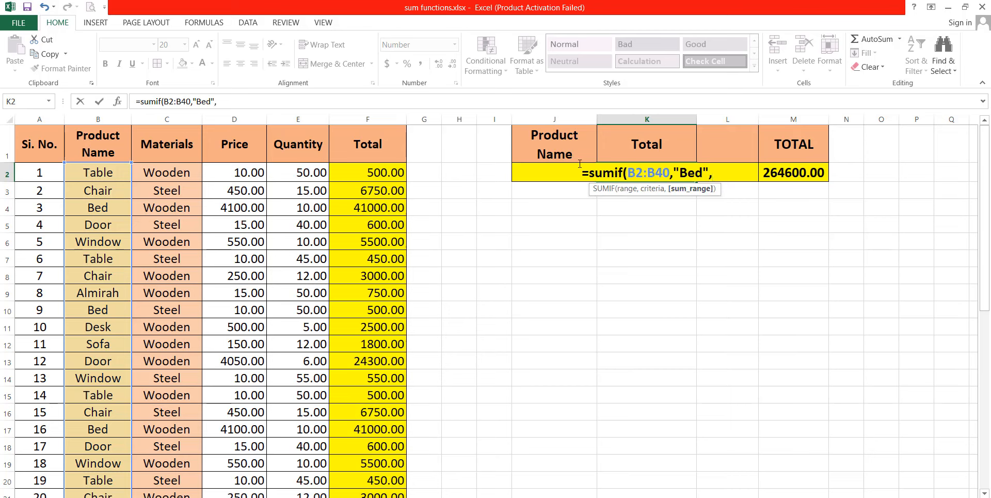
pyautogui.press('BackSpace')
pyautogui.press('BackSpace')
pyautogui.press('BackSpace')
pyautogui.press('BackSpace')
pyautogui.press('BackSpace')
pyautogui.press('BackSpace')
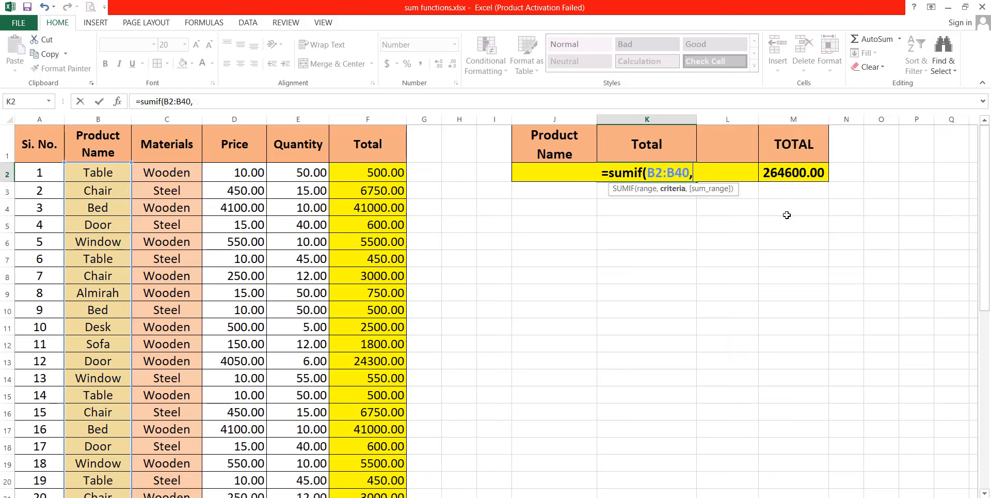
# Step: Complete the SUMIF formula in K2 with J2 as the criteria and F2:F40 as the sum range
pyautogui.click(521, 170)
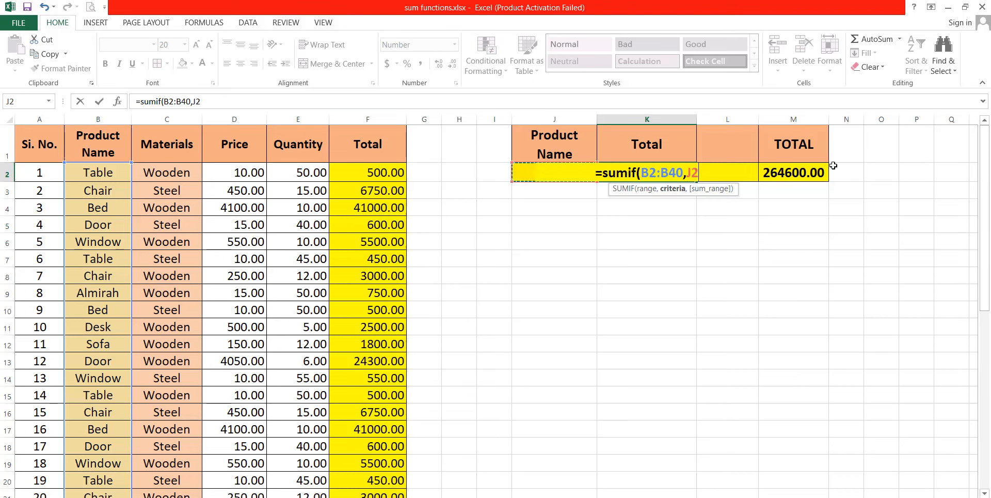
pyautogui.write(',')
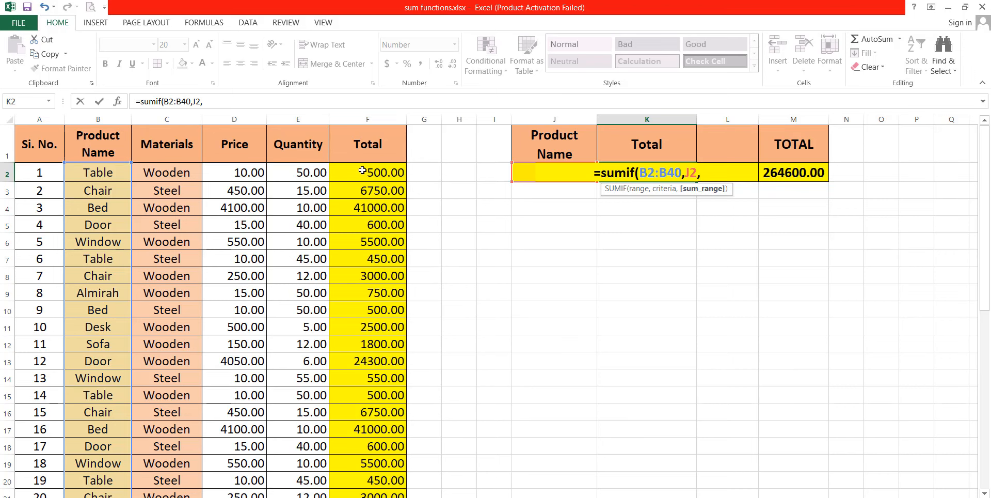
pyautogui.moveTo(346, 175); pyautogui.dragTo(369, 458)
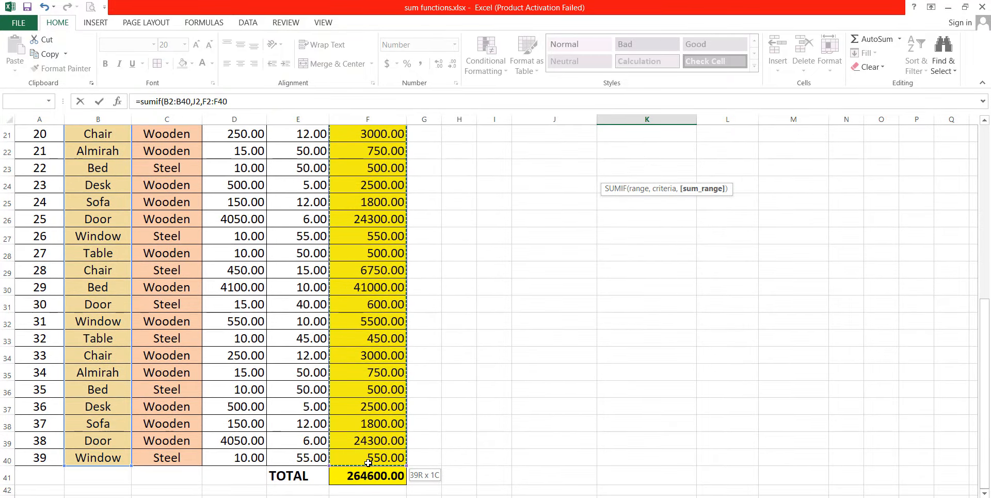
pyautogui.scroll(7, 725, 290)
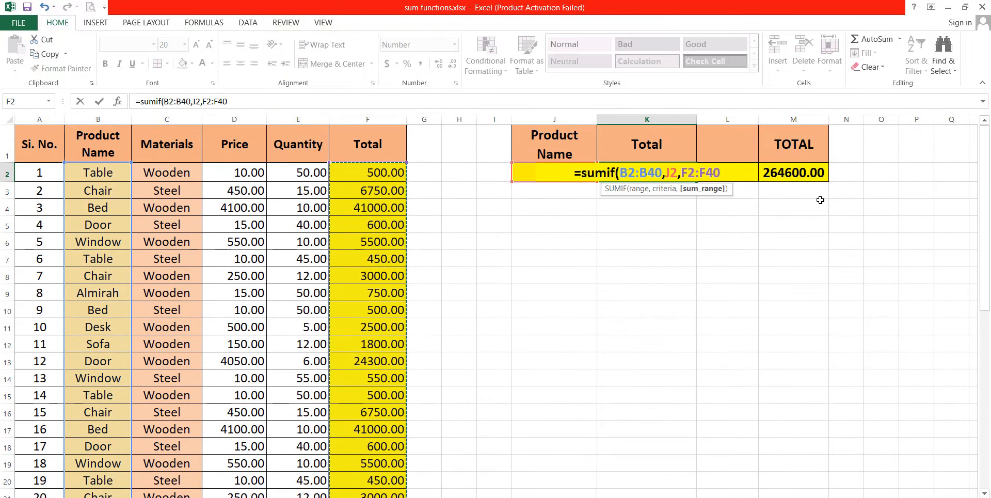
pyautogui.write(')')
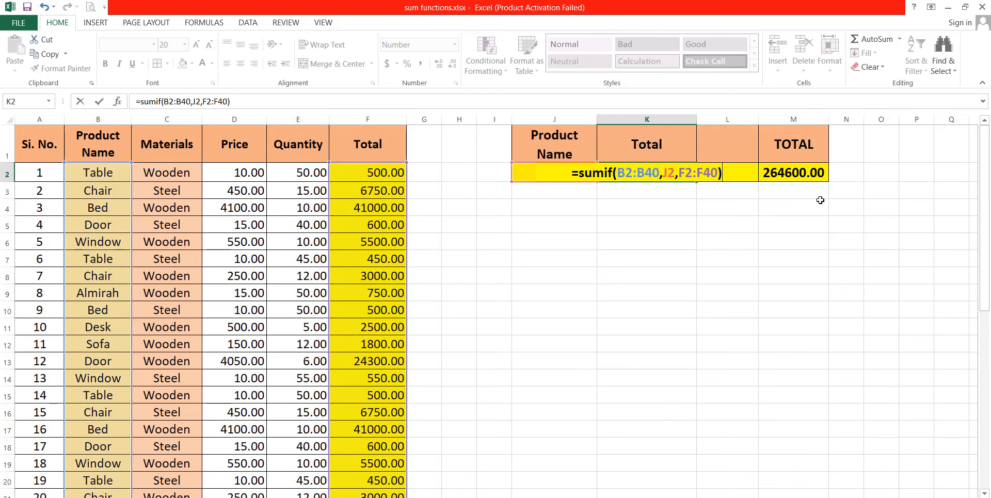
pyautogui.press('Return')
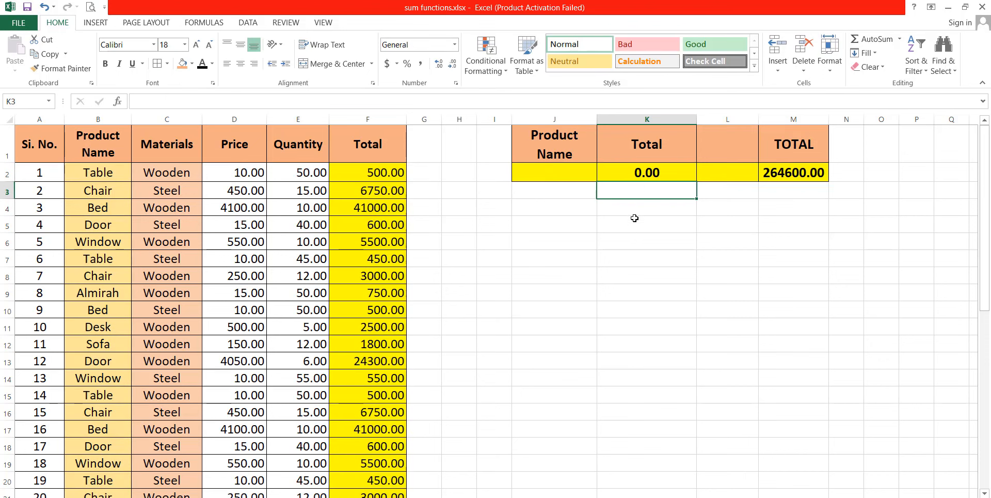
pyautogui.click(643, 171)
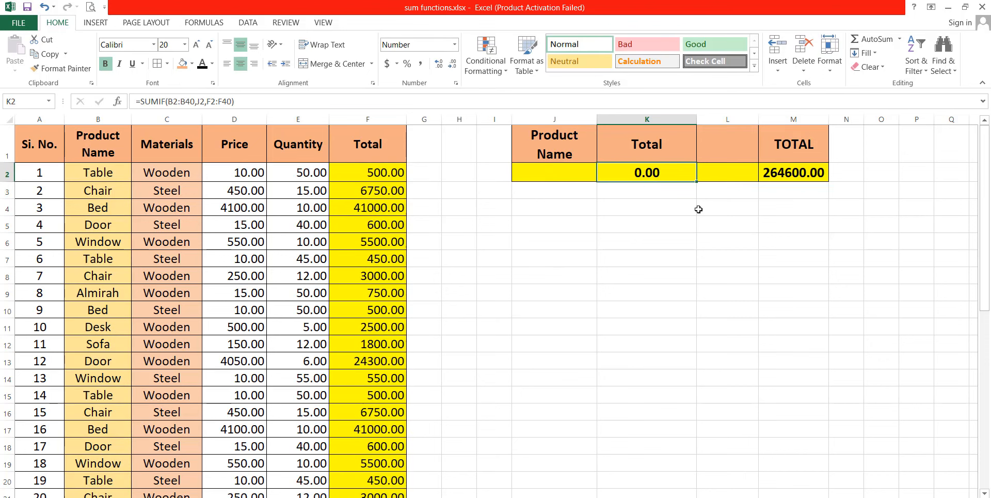
# Step: Enter Bed as the product name in J2 to test the SUMIF total
pyautogui.click(568, 168)
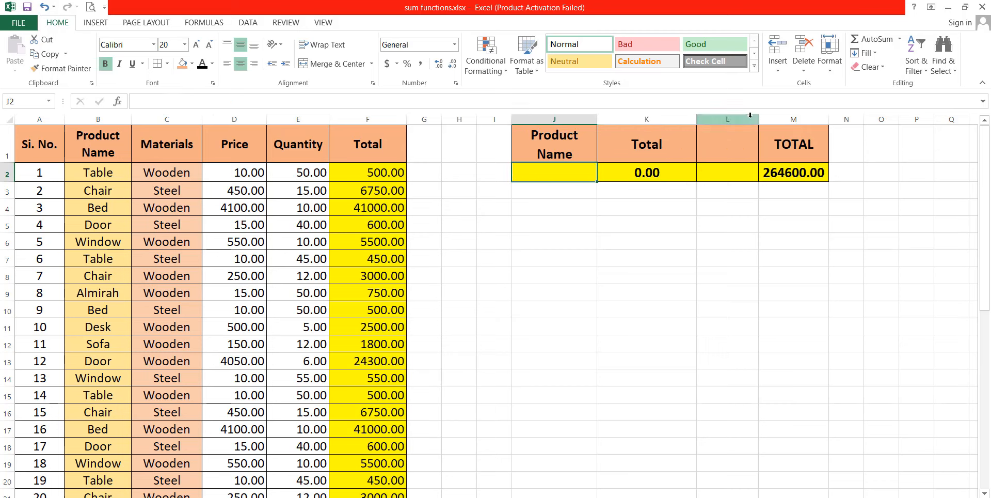
pyautogui.write('Bed')
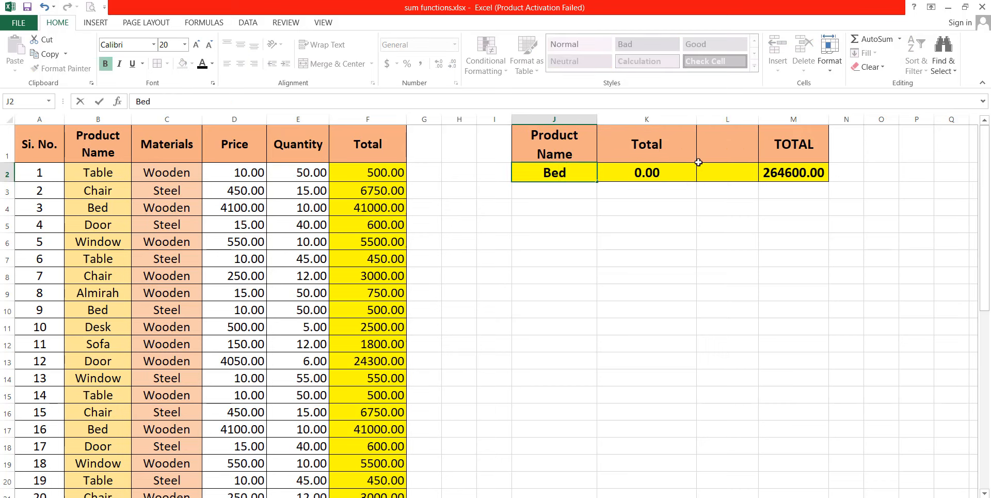
pyautogui.press('Tab')
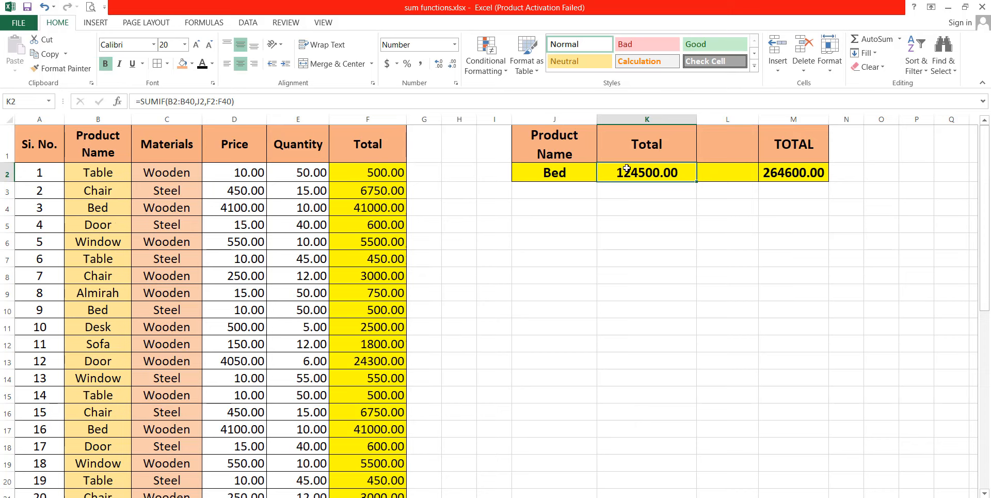
# Step: Replace the product name in J2 with Door and check its SUMIF total in K2
pyautogui.click(562, 174)
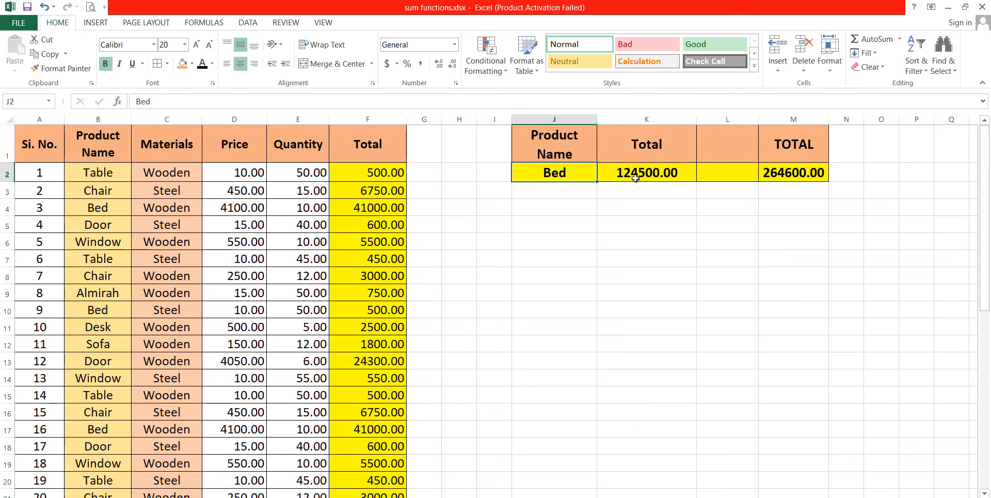
pyautogui.write('doo')
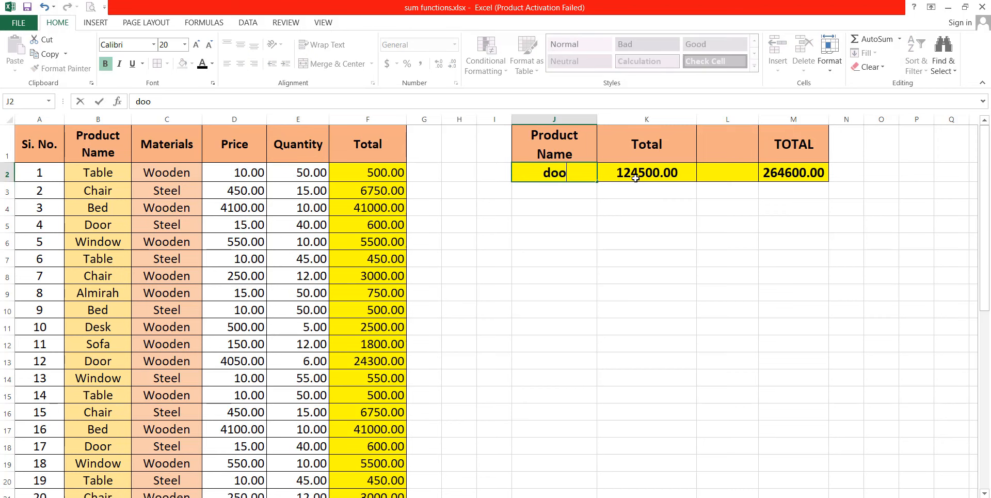
pyautogui.press('BackSpace')
pyautogui.press('BackSpace')
pyautogui.press('BackSpace')
pyautogui.write('Door')
pyautogui.press('Return')
pyautogui.click(642, 175)
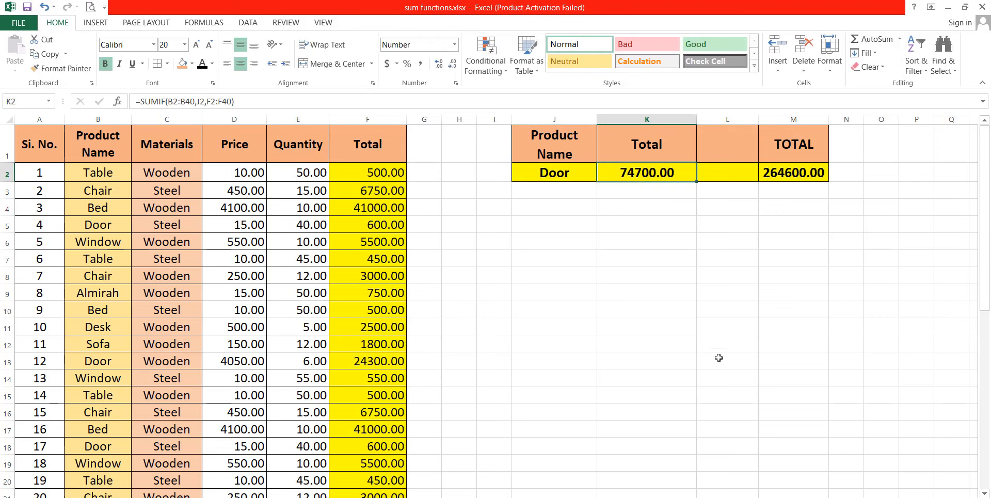
# Step: Change the product name in J2 to Table and select its SUMIF total in K2
pyautogui.click(551, 172)
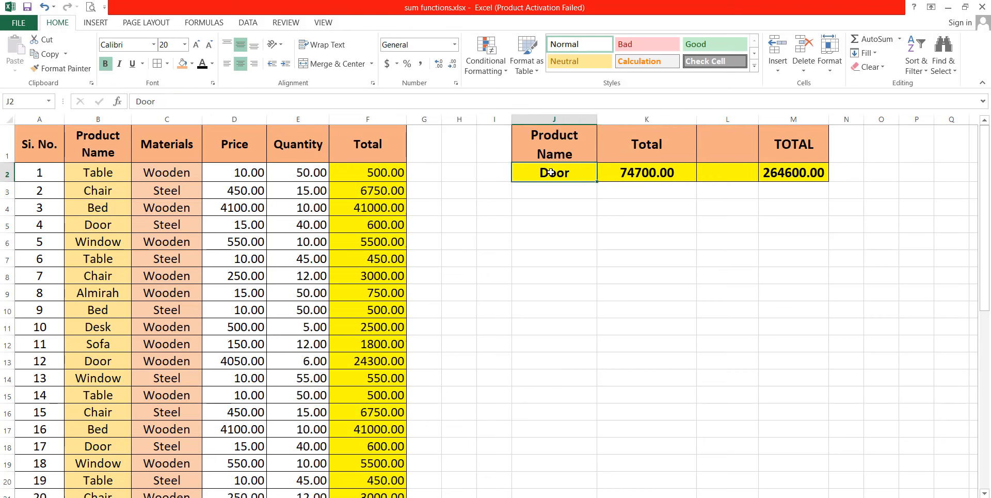
pyautogui.write('Tabel')
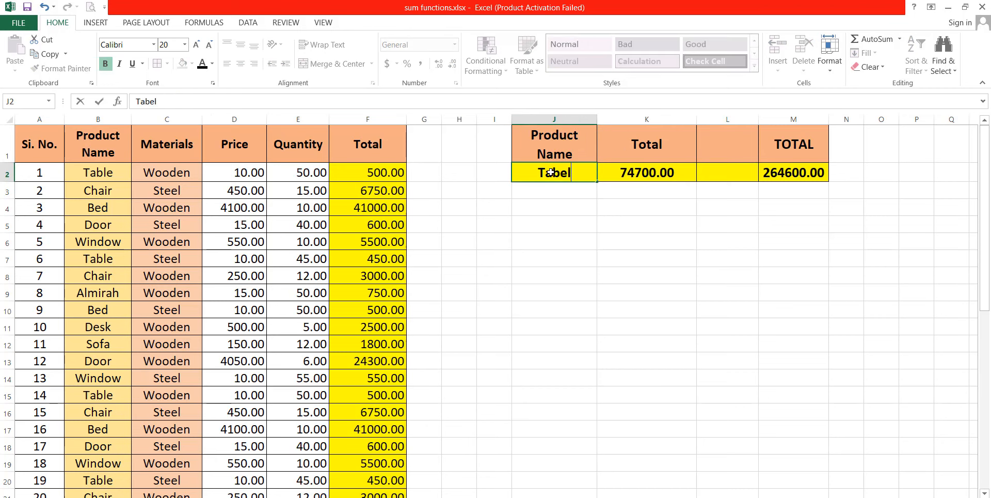
pyautogui.press('BackSpace')
pyautogui.press('BackSpace')
pyautogui.write('le')
pyautogui.press('Return')
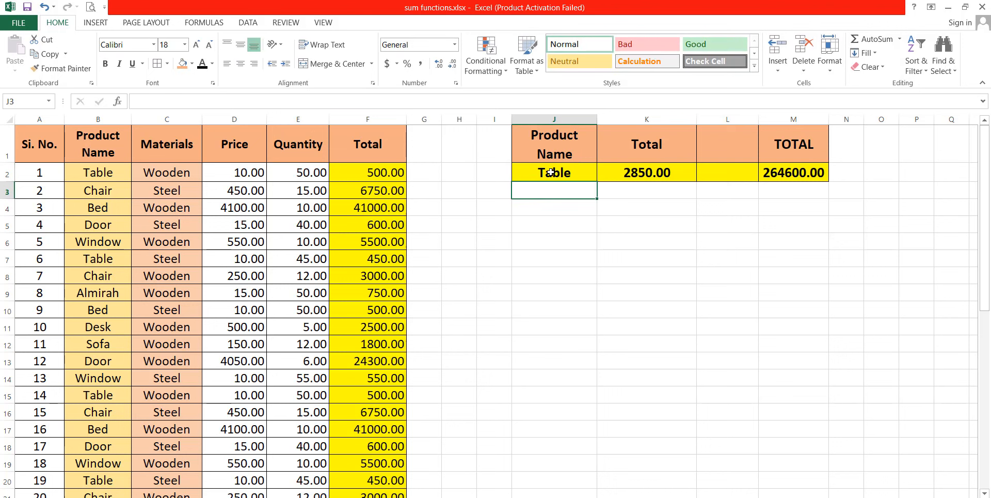
pyautogui.click(652, 170)
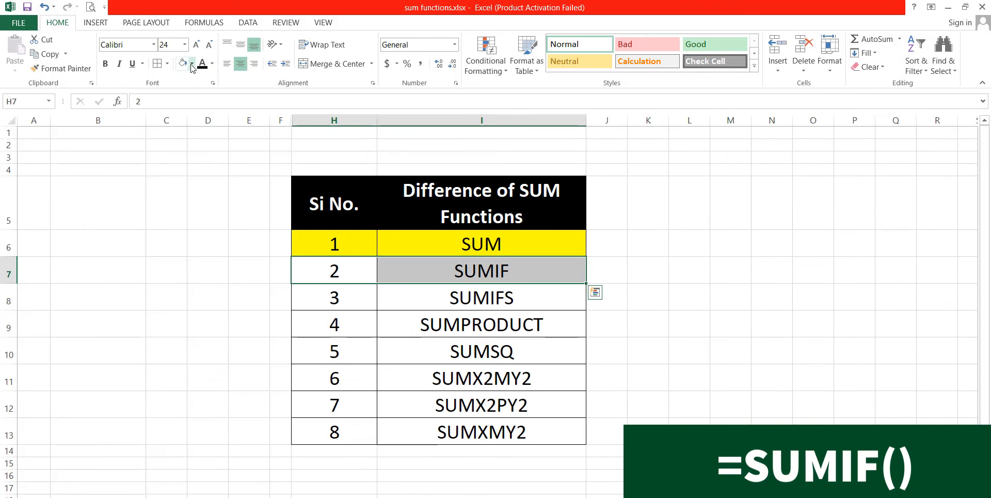
# Step: Fill the SUMIF row of the SUM functions list with yellow to mark it as covered
pyautogui.click(191, 64)
pyautogui.click(212, 162)
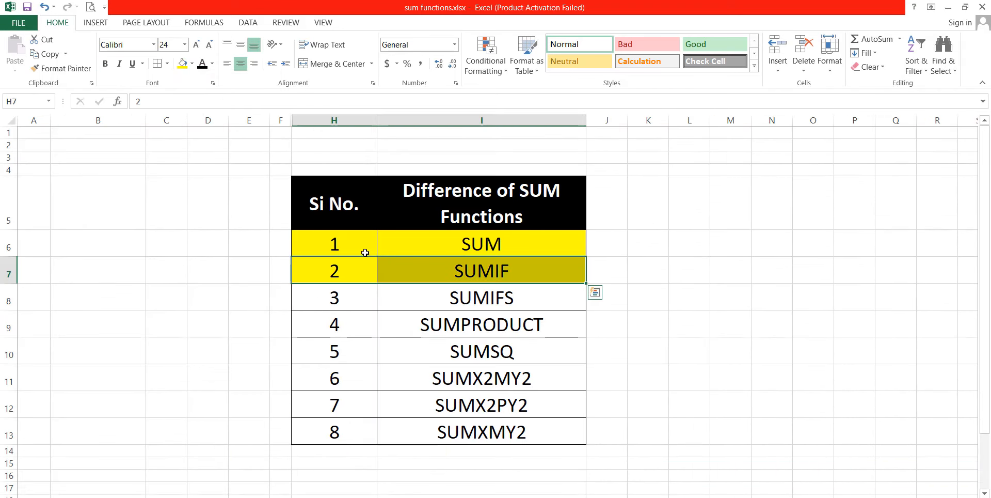
pyautogui.click(405, 291)
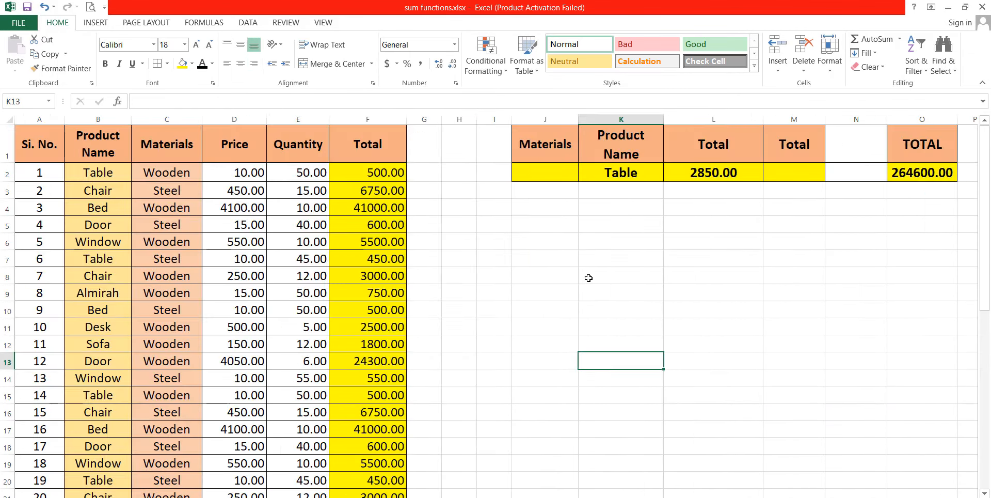
# Step: Examine the product name in K2 of the extended summary table and the Wooden and Steel entries in the Materials column
pyautogui.click(582, 262)
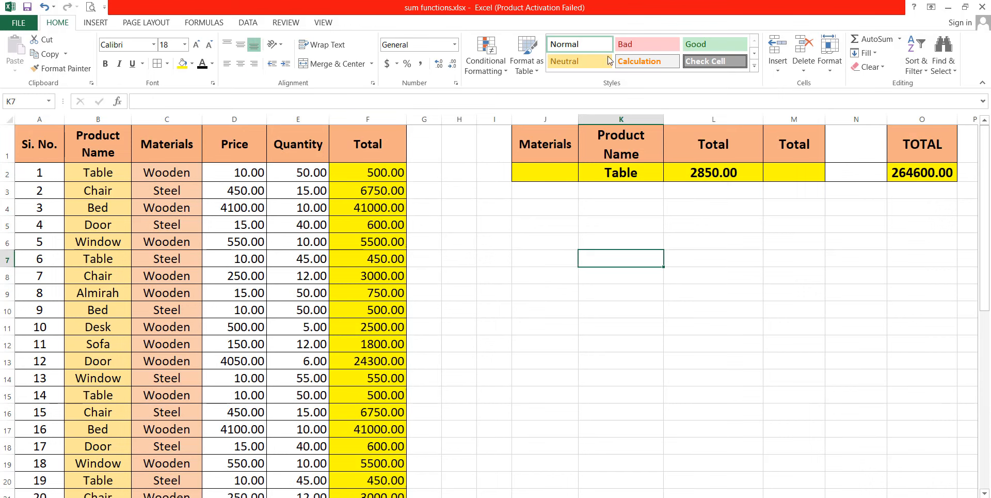
pyautogui.click(651, 172)
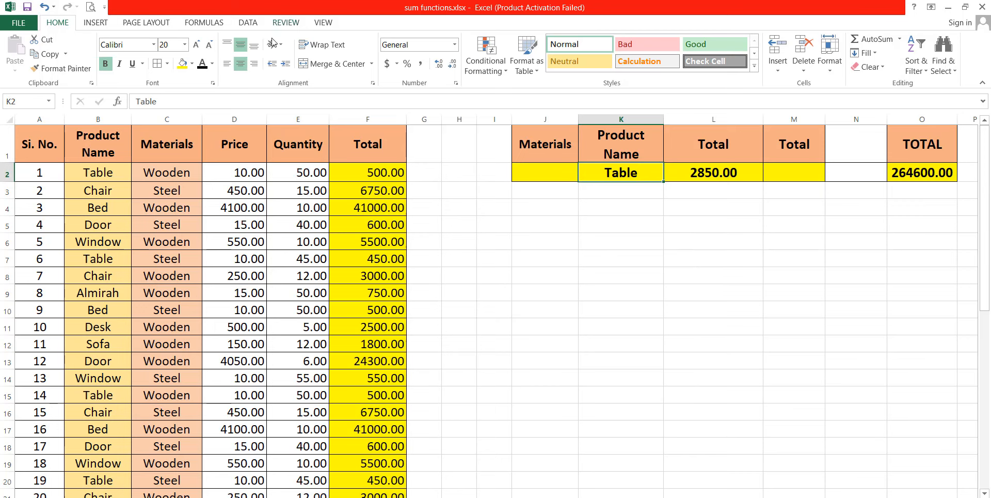
pyautogui.click(174, 173)
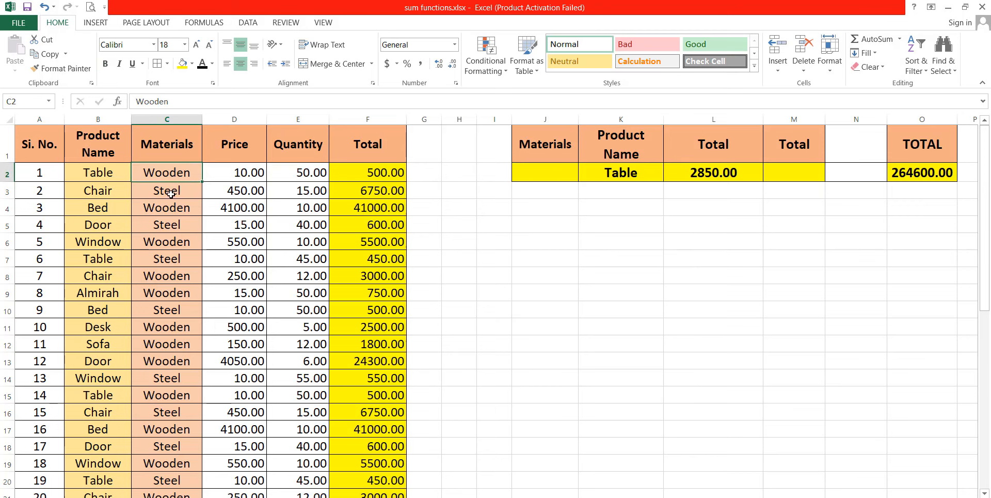
pyautogui.click(171, 194)
pyautogui.click(172, 226)
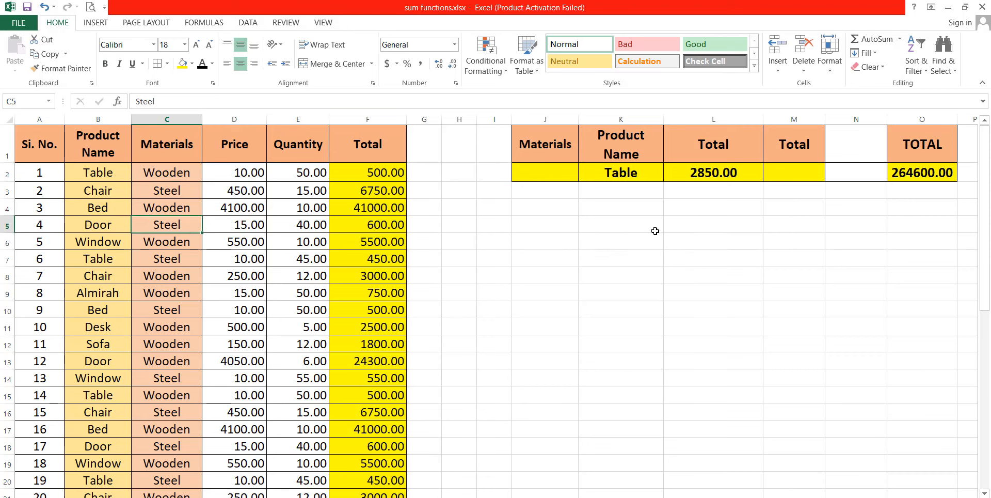
# Step: Start a SUMIFS formula in M2 with the Total column F2:F40 as its sum range
pyautogui.click(630, 174)
pyautogui.click(561, 175)
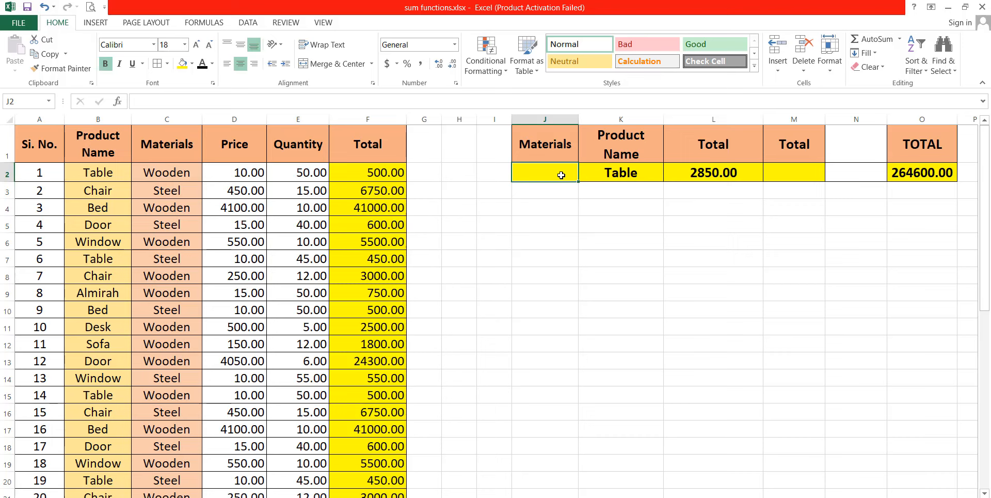
pyautogui.click(782, 170)
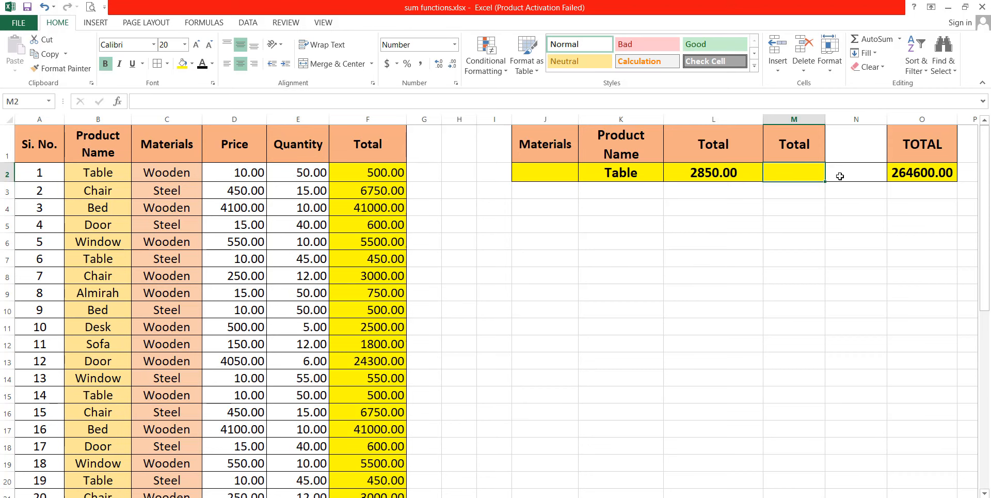
pyautogui.write('=sum')
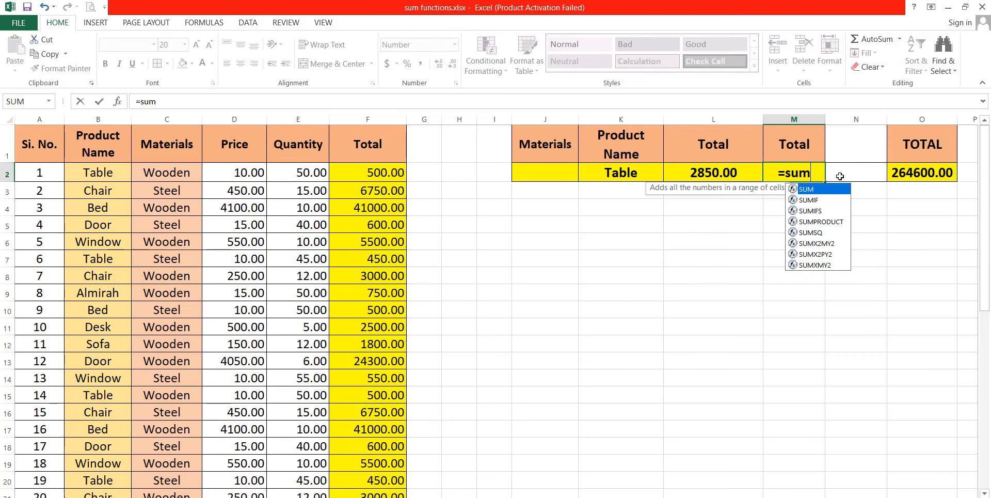
pyautogui.write('ifs(')
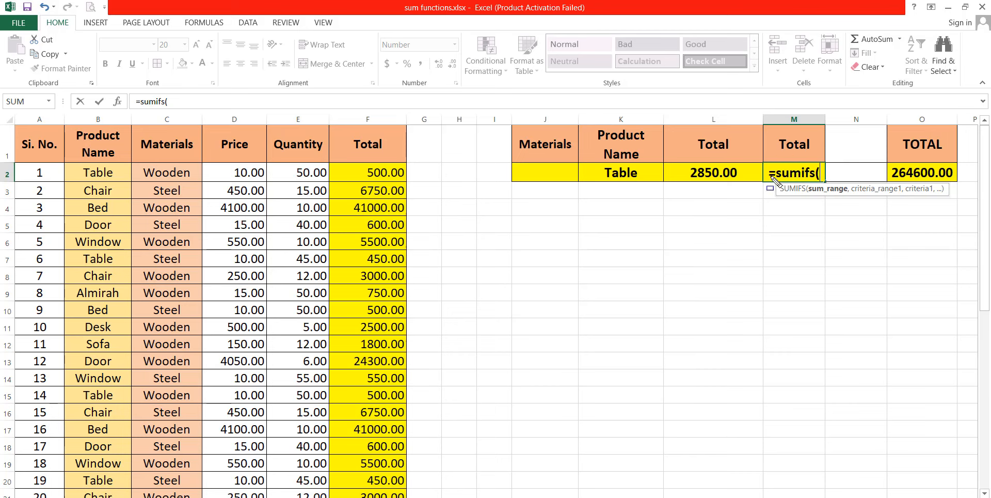
pyautogui.moveTo(770, 175)
pyautogui.mouseDown()
pyautogui.moveTo(790, 203)
pyautogui.moveTo(957, 209)
pyautogui.mouseUp()
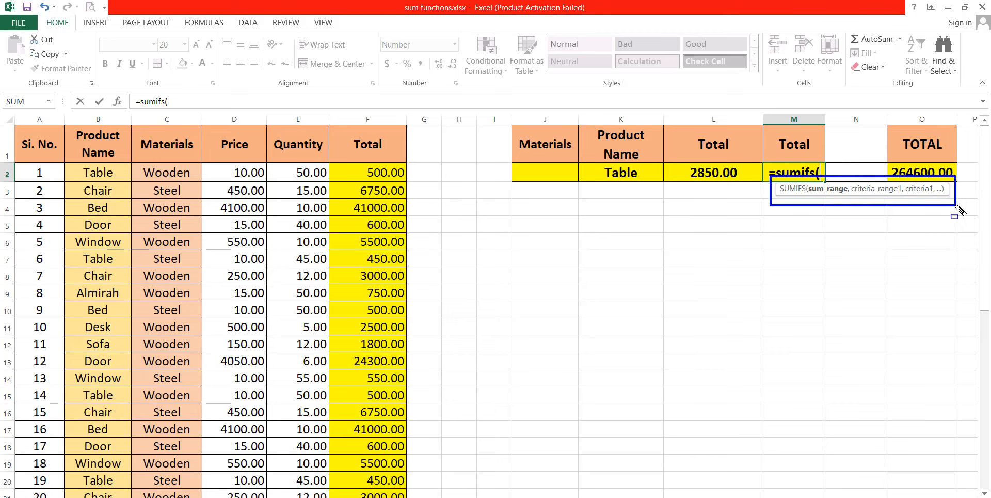
pyautogui.press('Escape')
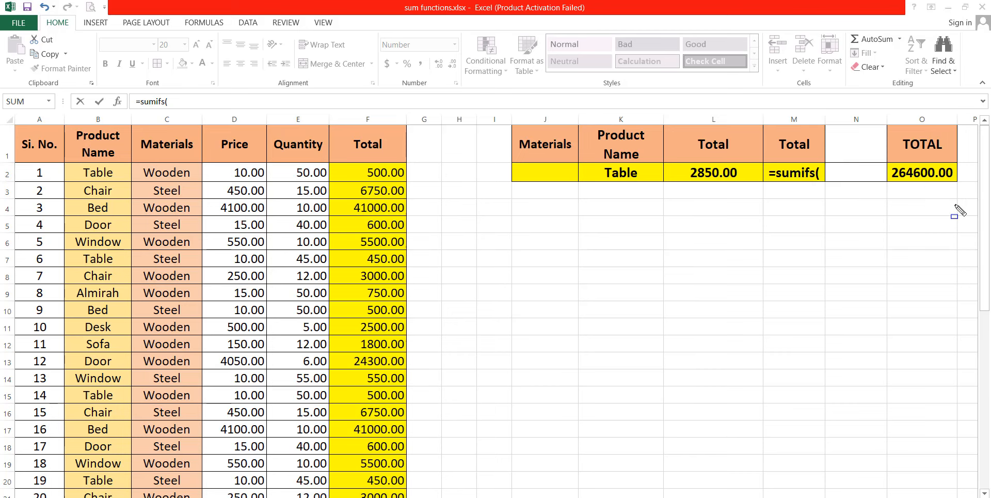
pyautogui.click(820, 174)
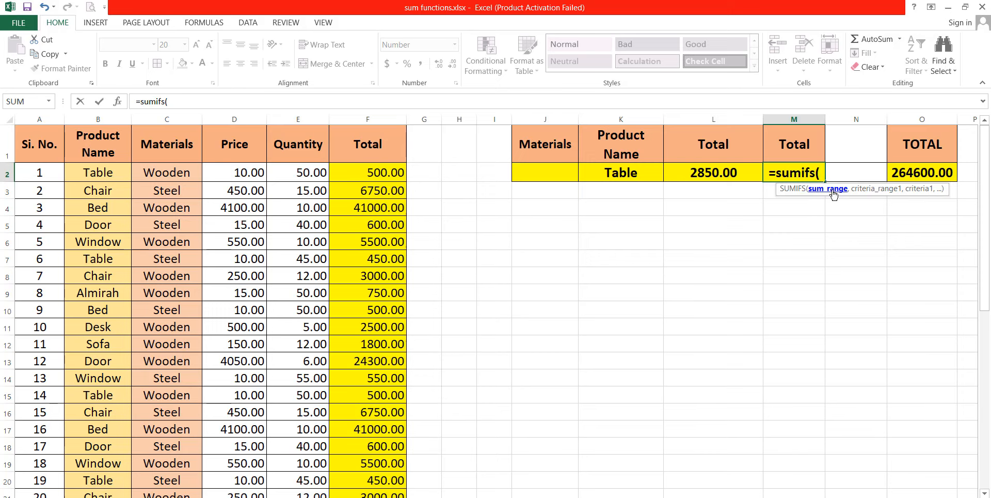
pyautogui.moveTo(381, 176); pyautogui.dragTo(381, 459)
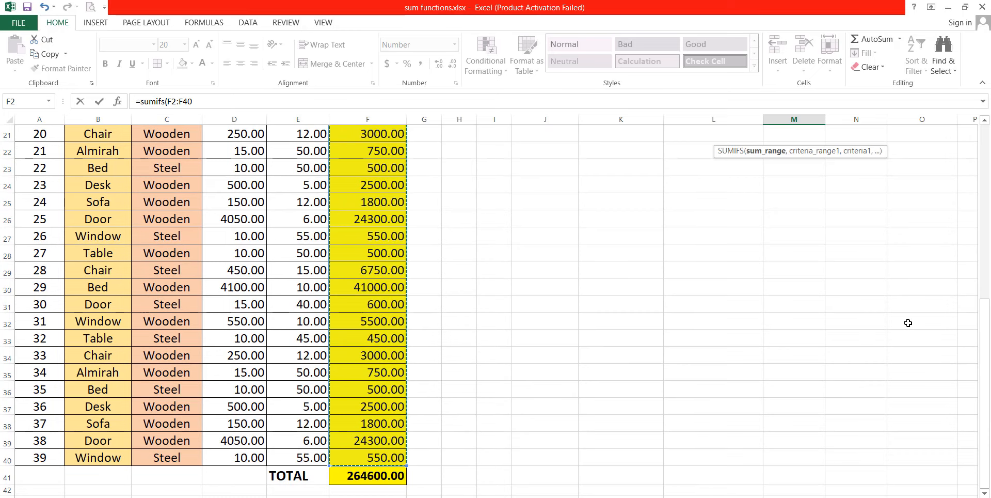
pyautogui.scroll(7, 908, 323)
pyautogui.write(',')
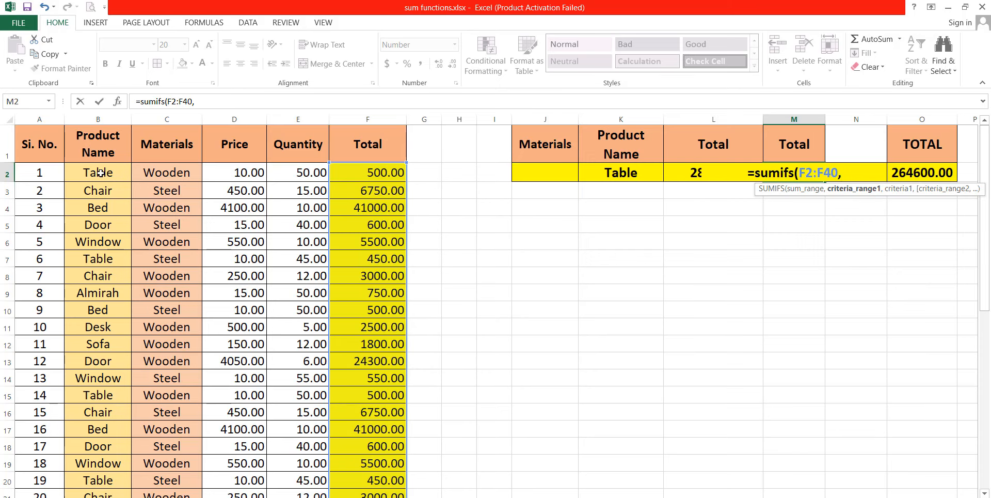
# Step: Add the product names B2:B40 as the first criteria range, with K2 as its criterion
pyautogui.moveTo(99, 173); pyautogui.dragTo(94, 457)
pyautogui.scroll(7, 687, 330)
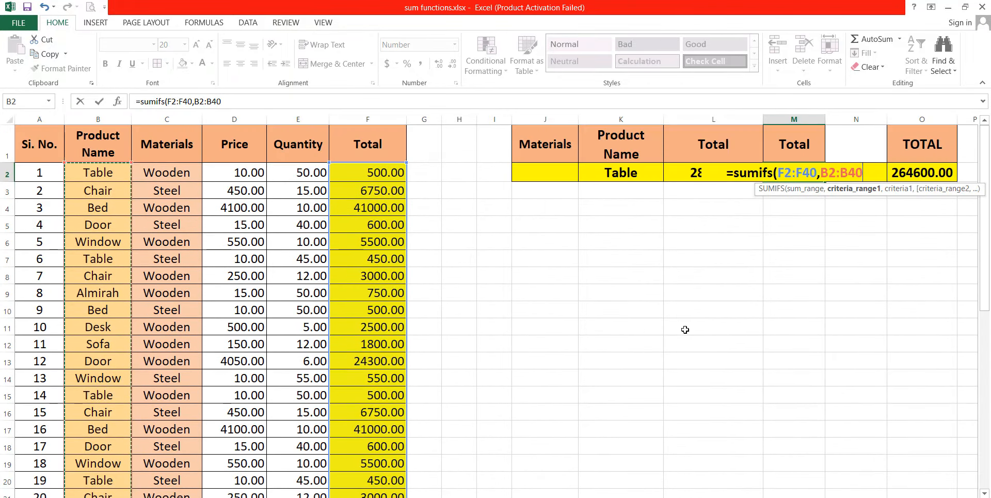
pyautogui.write(',')
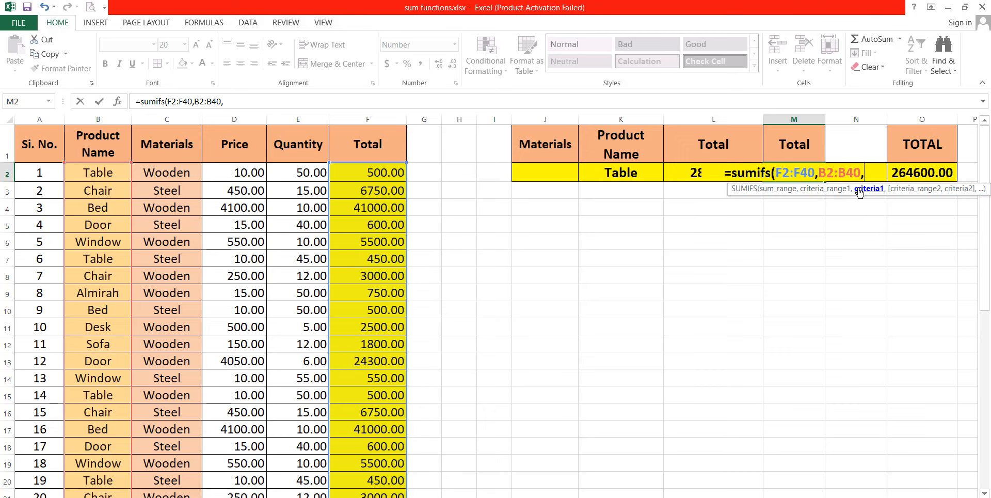
pyautogui.click(629, 173)
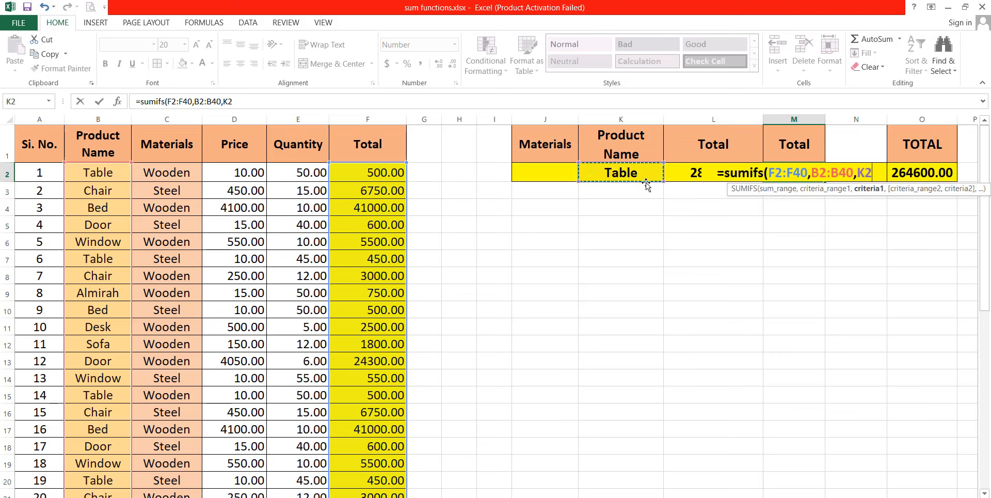
pyautogui.write(',')
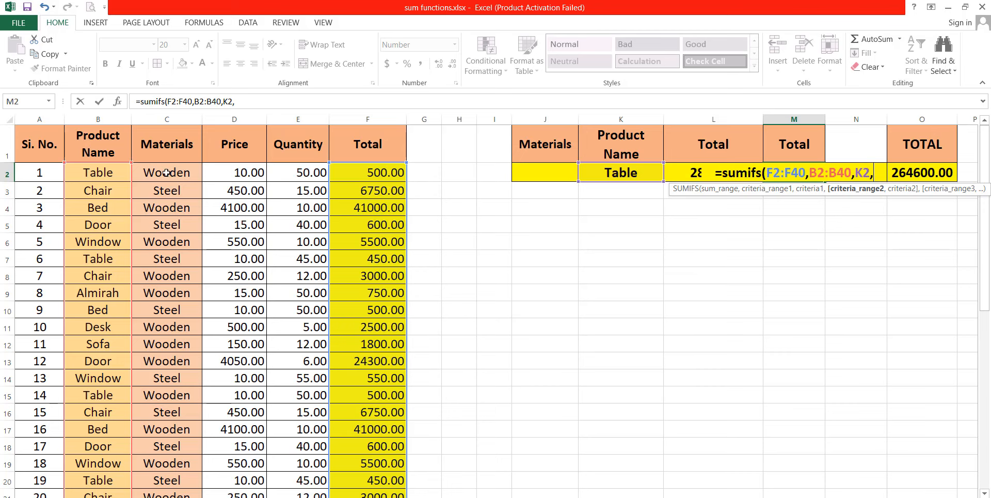
# Step: Add the materials C2:C40 as the second criteria range with J2 as its criterion, and complete the SUMIFS formula
pyautogui.moveTo(166, 172)
pyautogui.mouseDown()
pyautogui.moveTo(175, 493)
pyautogui.moveTo(173, 458)
pyautogui.mouseUp()
pyautogui.scroll(7, 862, 325)
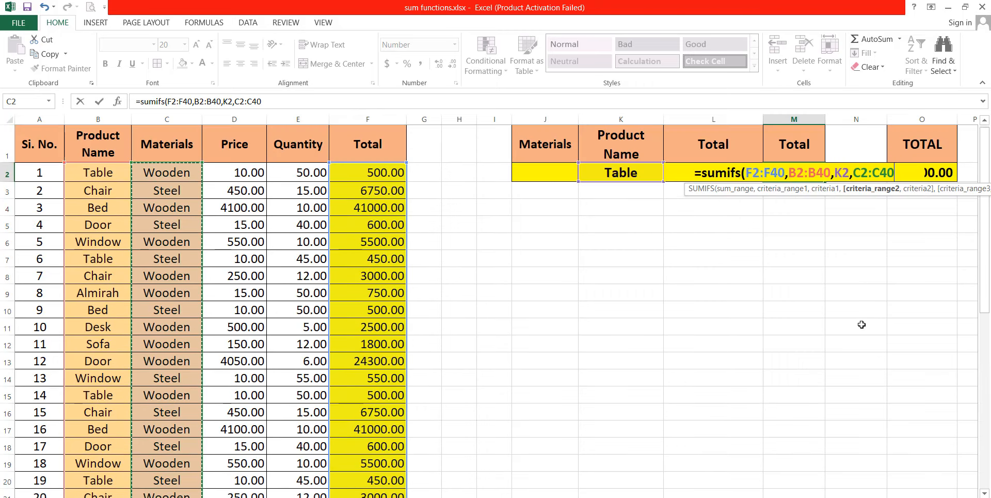
pyautogui.write(',')
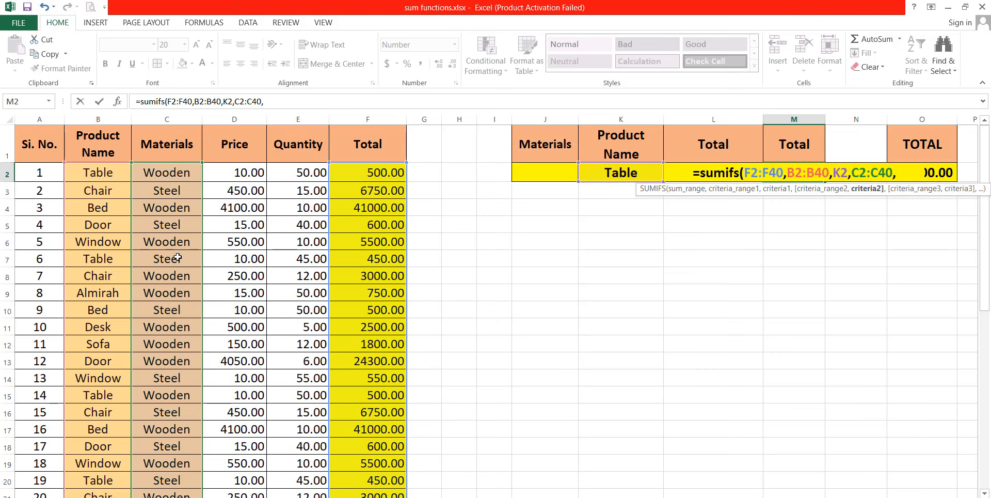
pyautogui.click(536, 171)
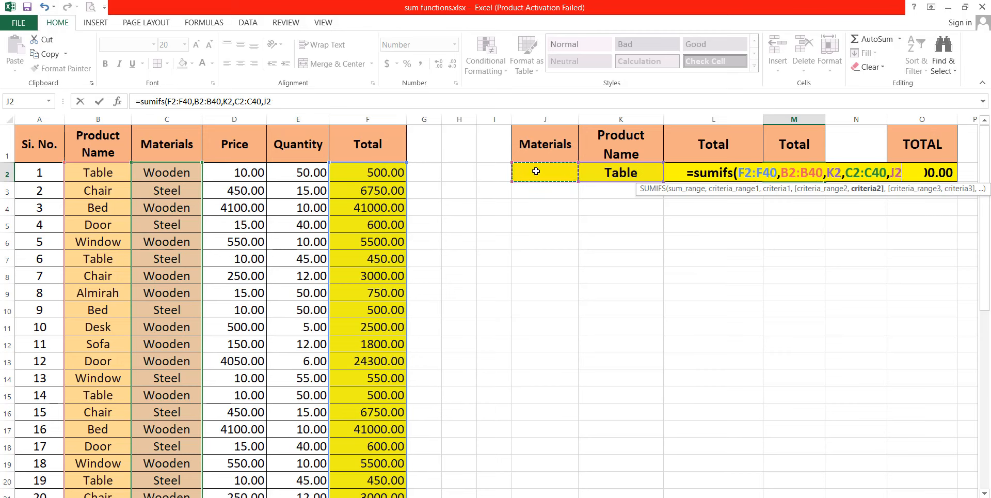
pyautogui.write(')')
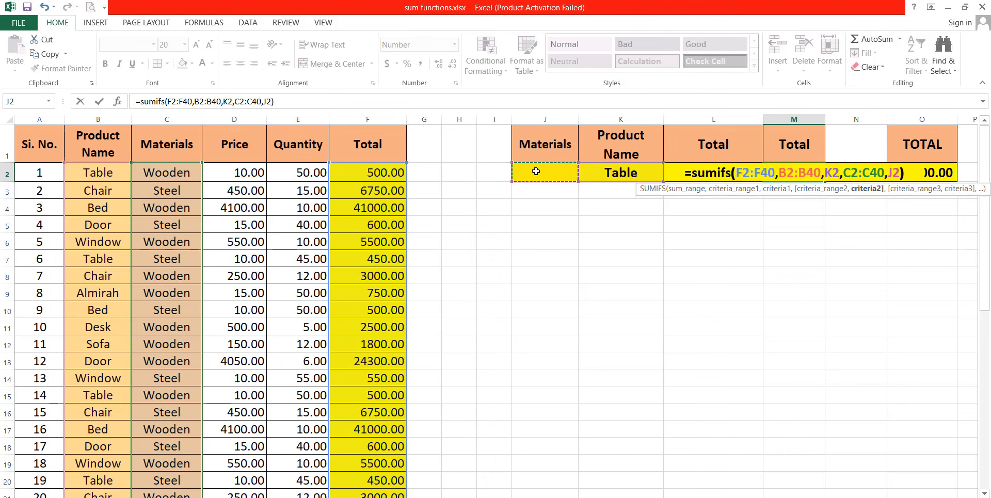
pyautogui.hotkey('ctrl', 'Return')
pyautogui.press('Return')
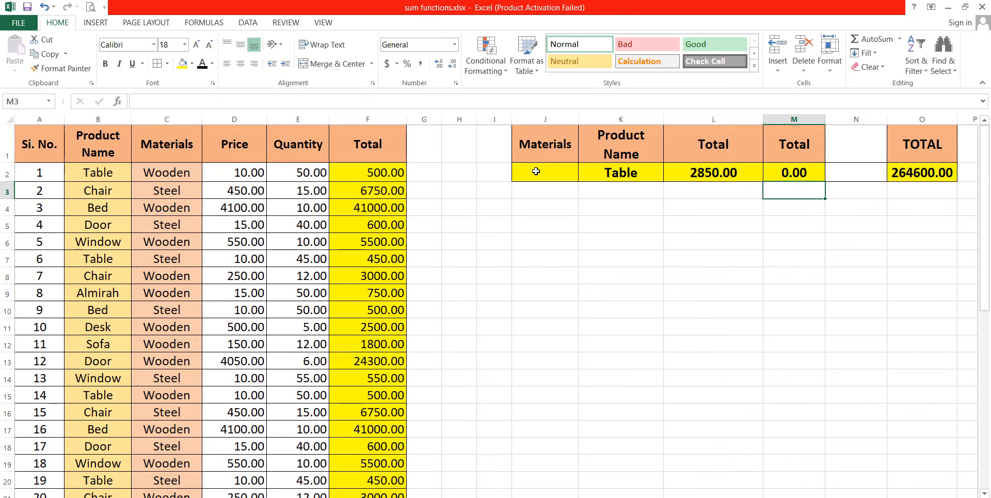
# Step: Examine the SUMIFS formula in M2 together with its criteria cells J2 and K2
pyautogui.click(776, 172)
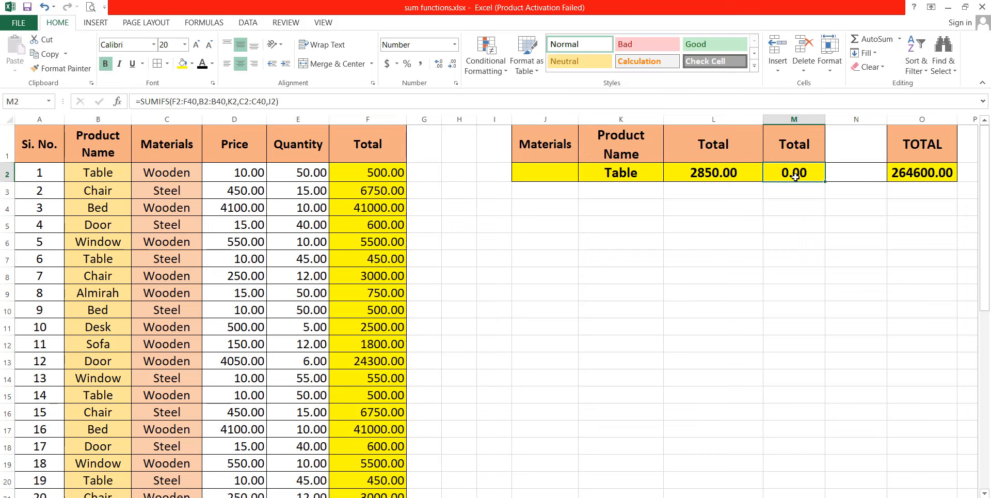
pyautogui.click(563, 173)
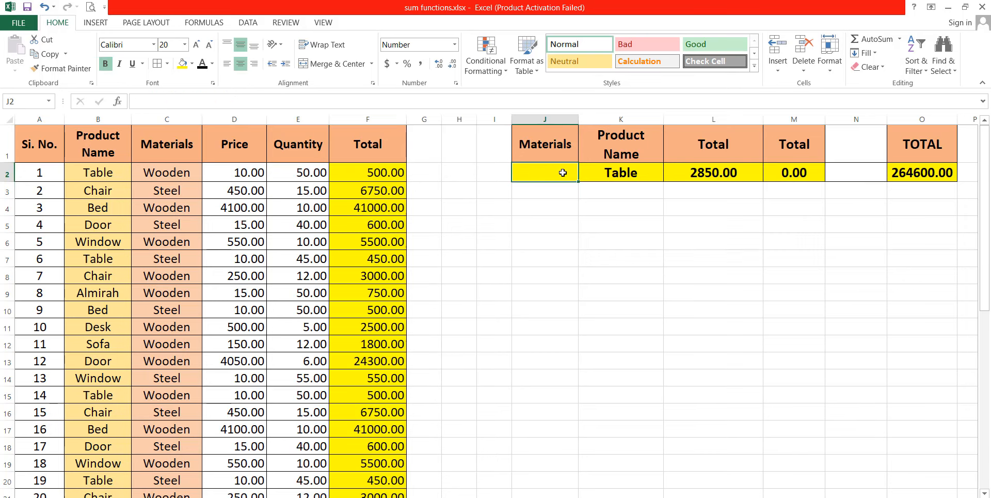
pyautogui.click(806, 173)
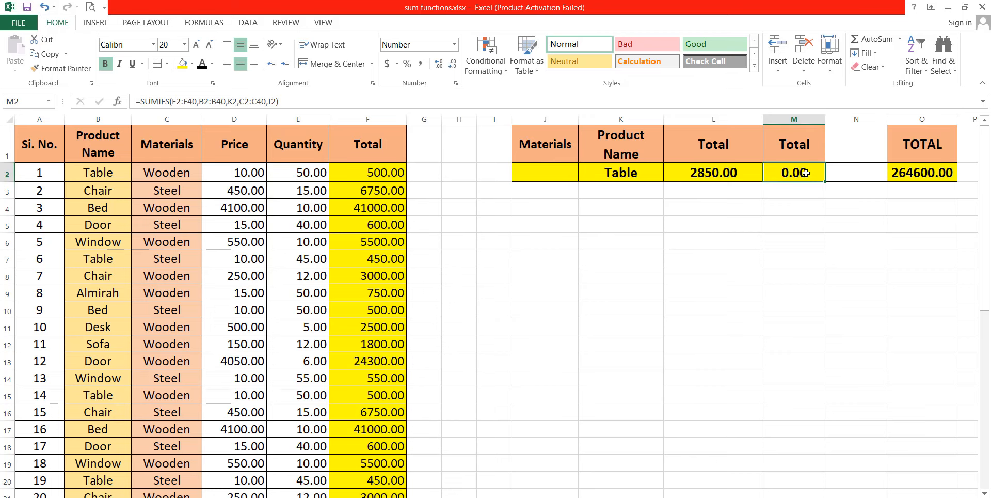
pyautogui.click(541, 169)
pyautogui.click(631, 171)
pyautogui.click(551, 172)
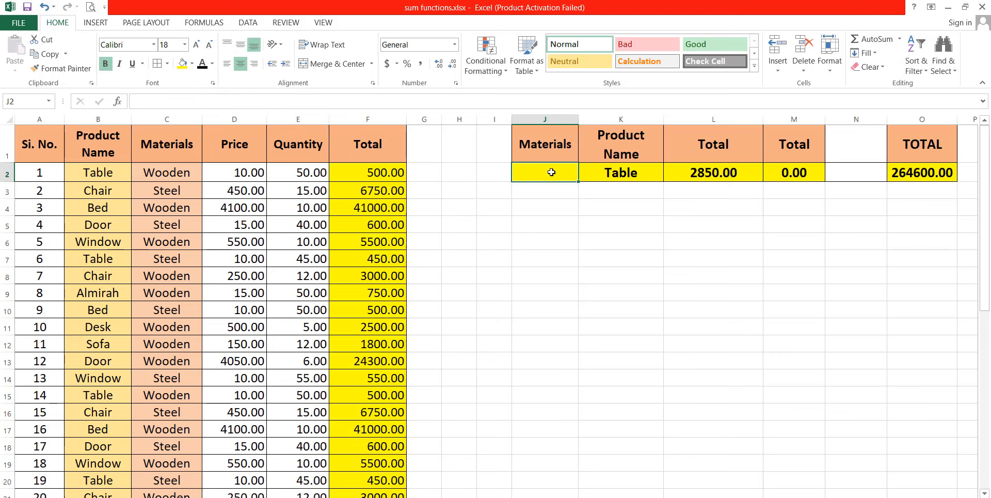
pyautogui.click(625, 172)
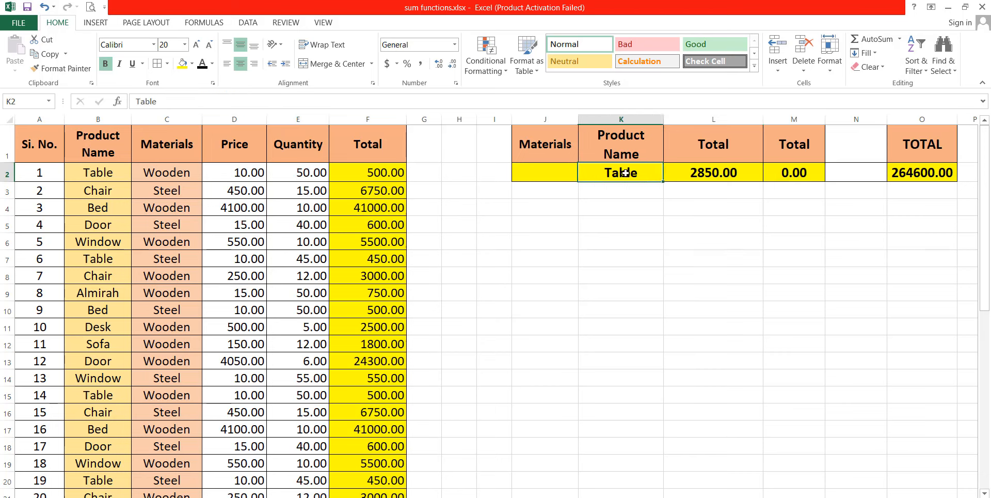
# Step: Enter Wooden as the material in J2 and compare the SUMIF total in L2 with the SUMIFS total in M2
pyautogui.click(564, 175)
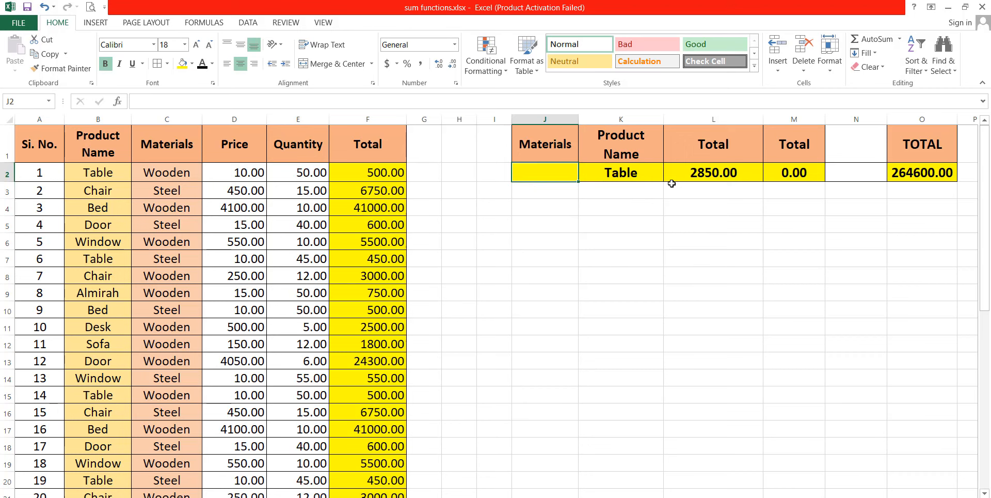
pyautogui.write('Wooden')
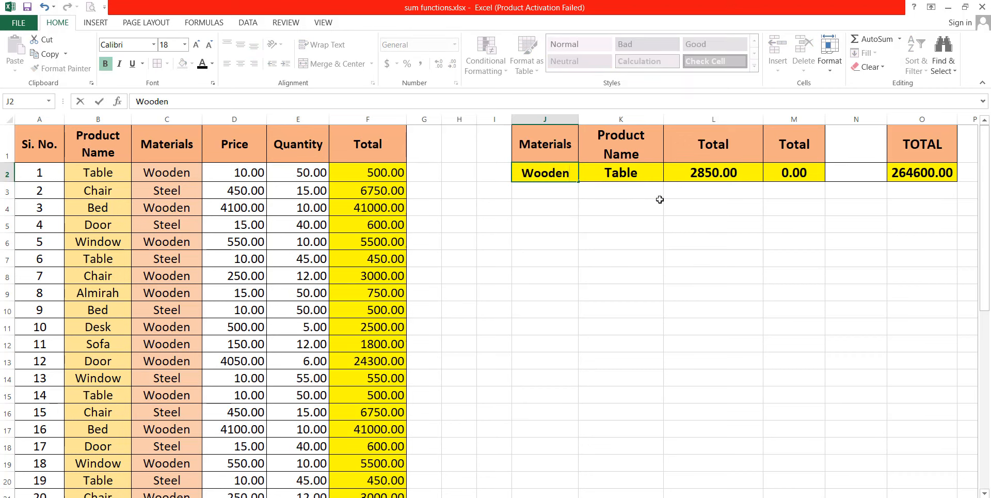
pyautogui.click(660, 200)
pyautogui.click(791, 172)
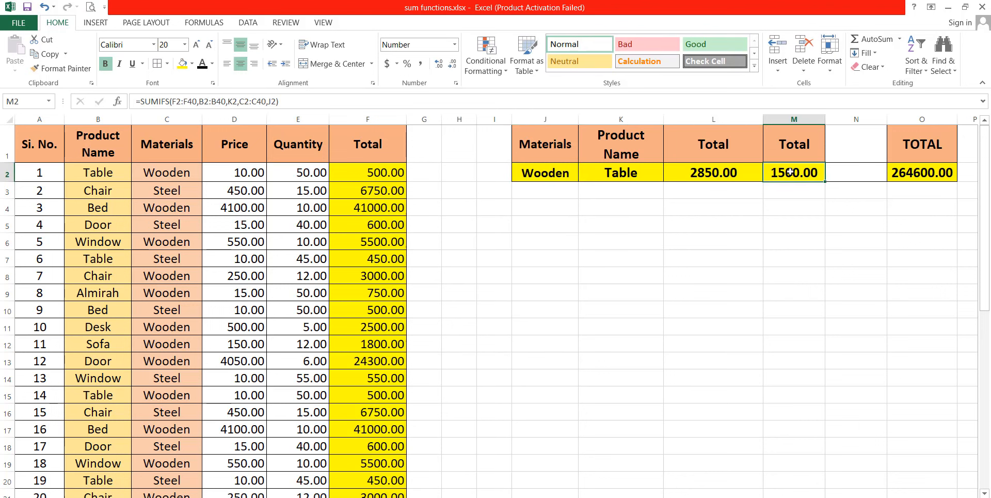
pyautogui.click(723, 173)
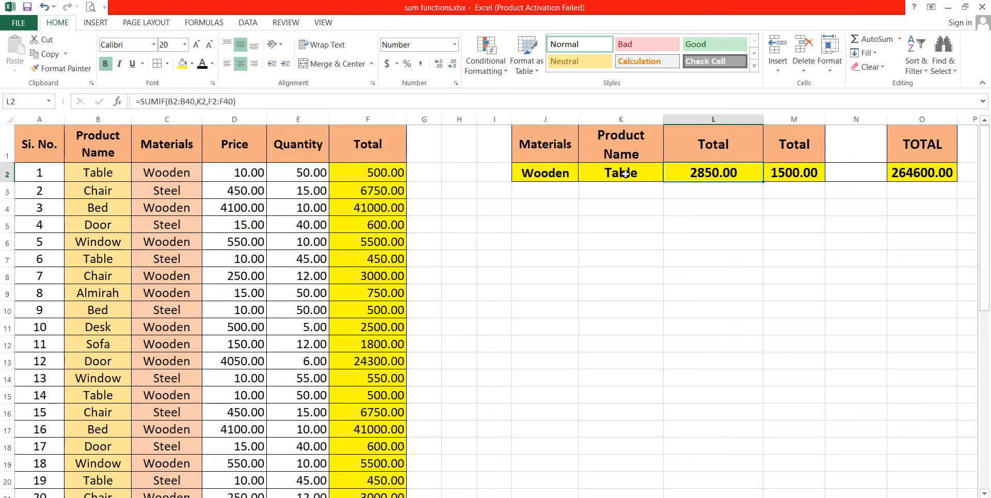
pyautogui.click(565, 176)
pyautogui.click(775, 175)
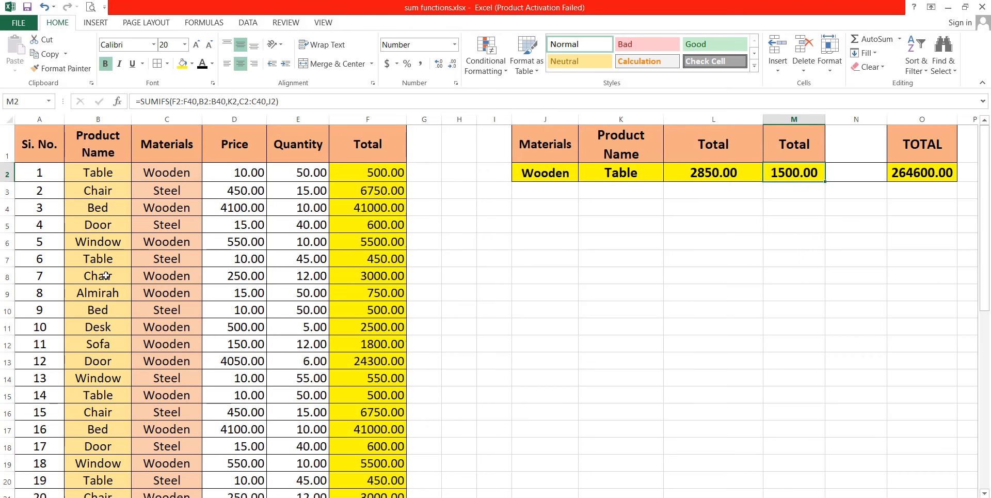
# Step: Change the material in J2 to steel and check the SUMIFS total in M2
pyautogui.click(551, 173)
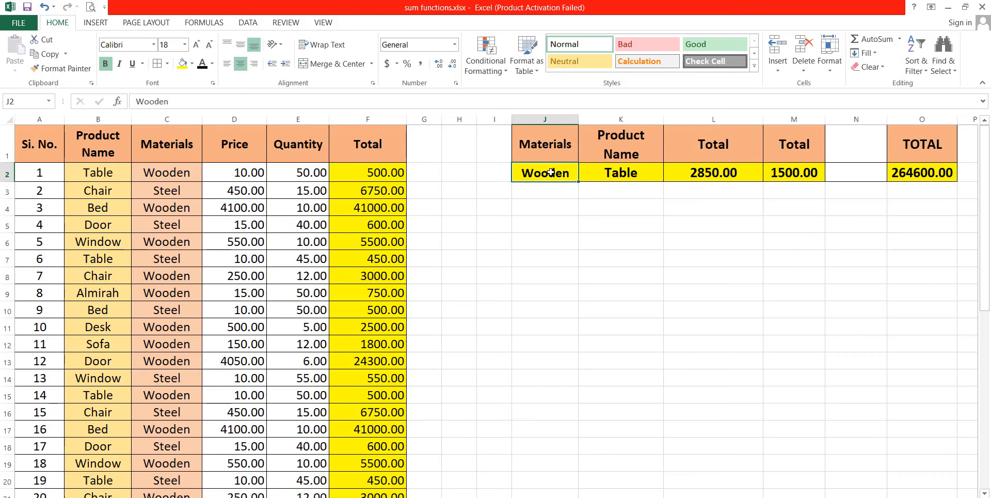
pyautogui.write('steel')
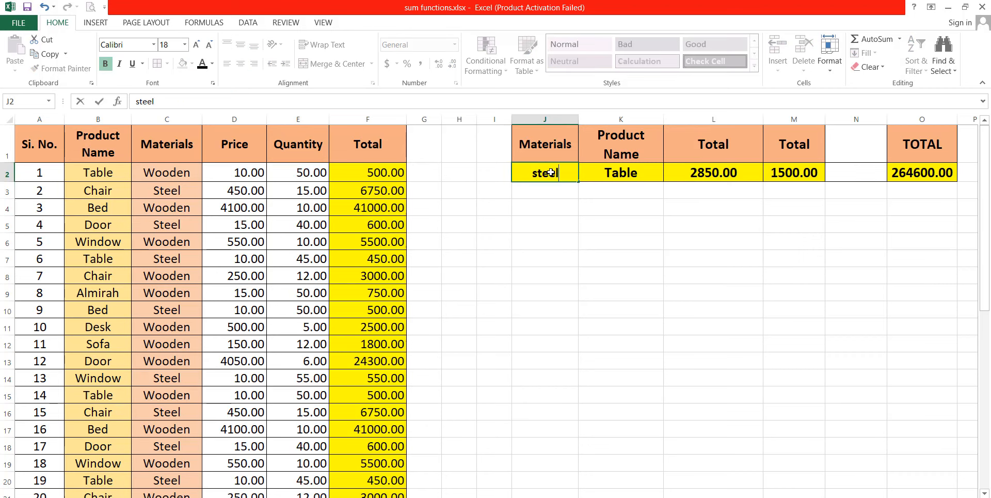
pyautogui.press('Return')
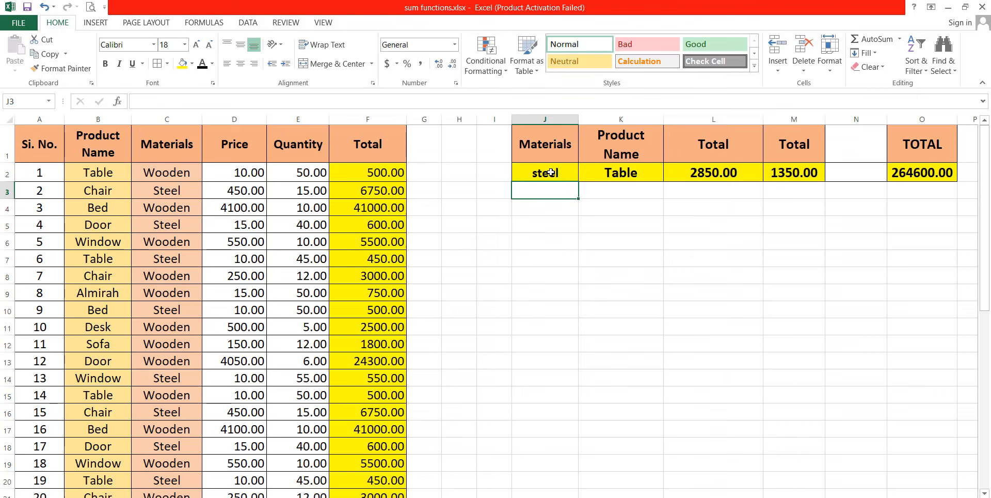
pyautogui.click(790, 174)
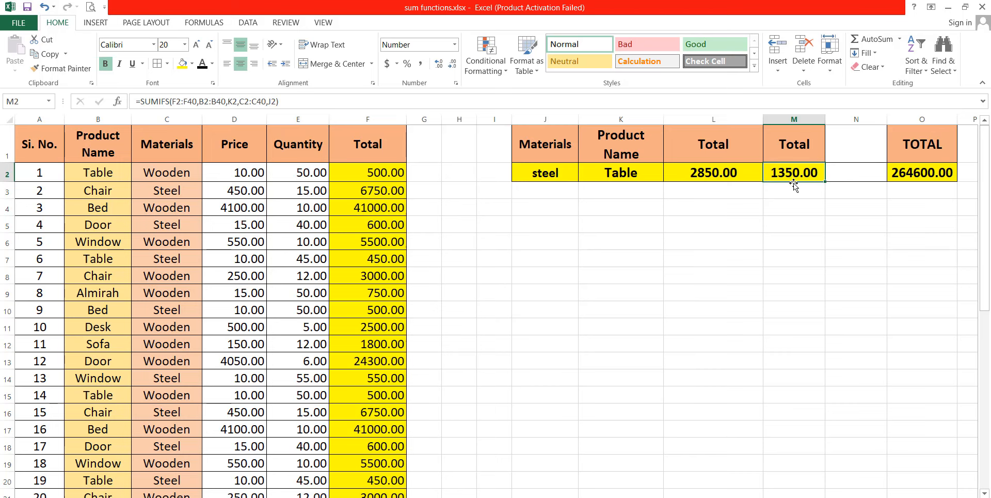
# Step: Change the product name in K2 to door
pyautogui.click(612, 173)
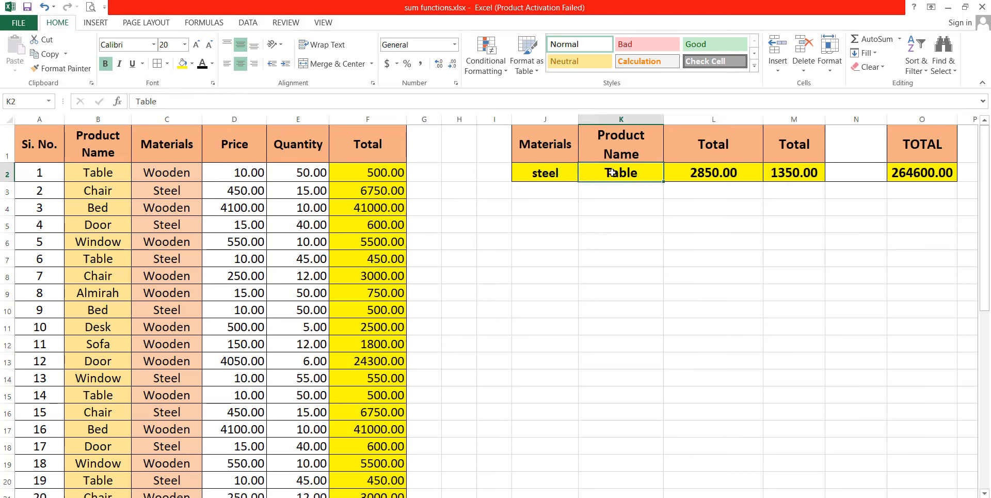
pyautogui.write('door')
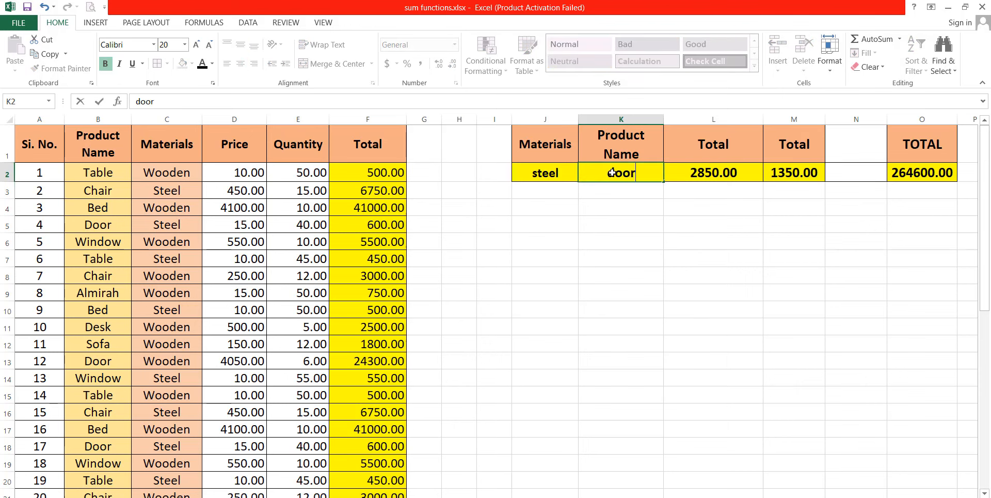
pyautogui.press('Return')
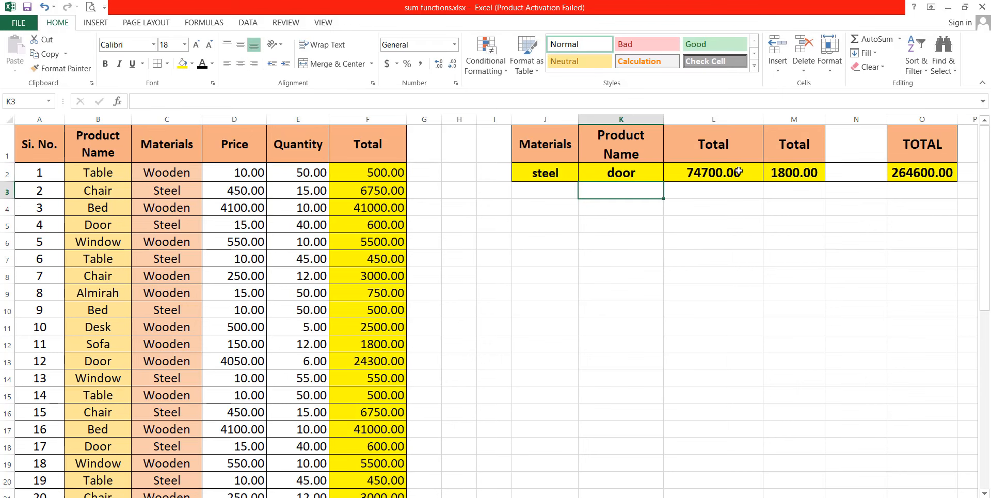
# Step: Change the material in J2 to wooden and check the SUMIFS total in M2
pyautogui.click(535, 173)
pyautogui.write('w')
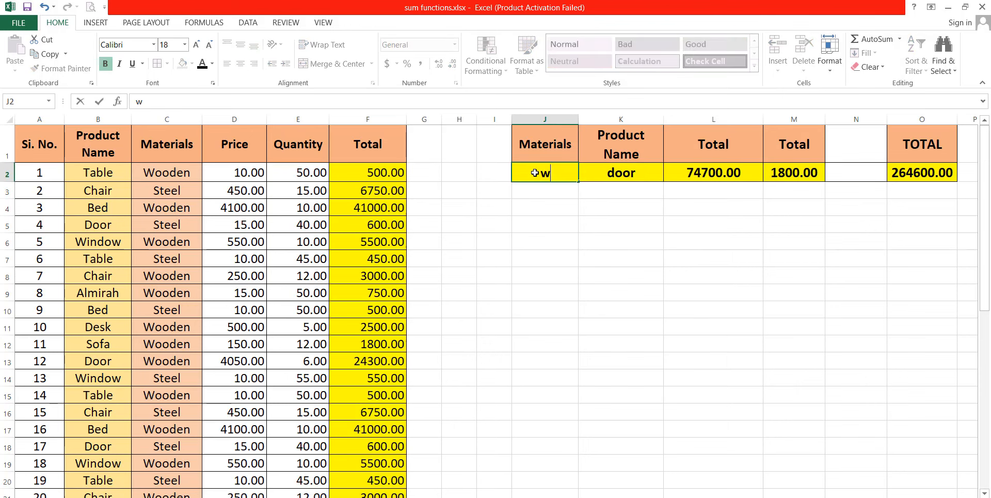
pyautogui.write('ooden')
pyautogui.press('Return')
pyautogui.click(796, 173)
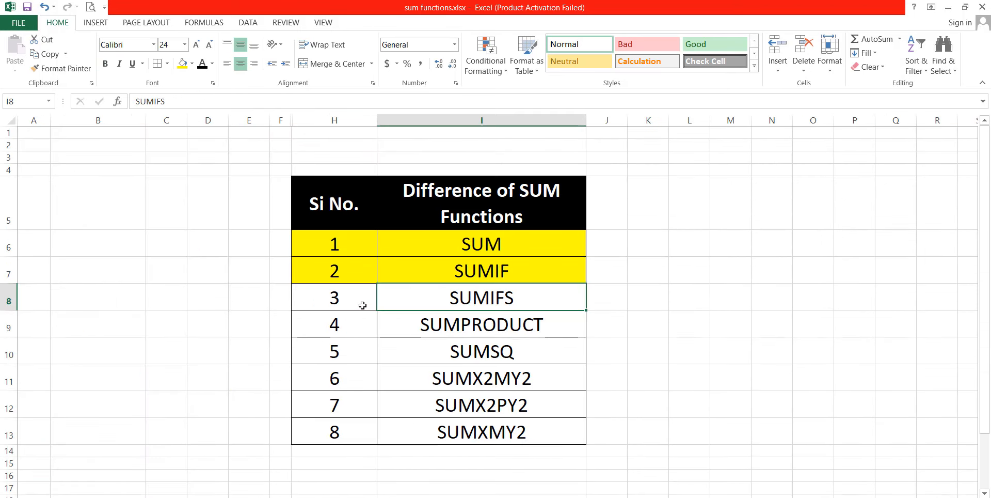
# Step: Fill the SUMIFS row (H8:I8) of the SUM functions list with yellow
pyautogui.moveTo(361, 306); pyautogui.dragTo(473, 302)
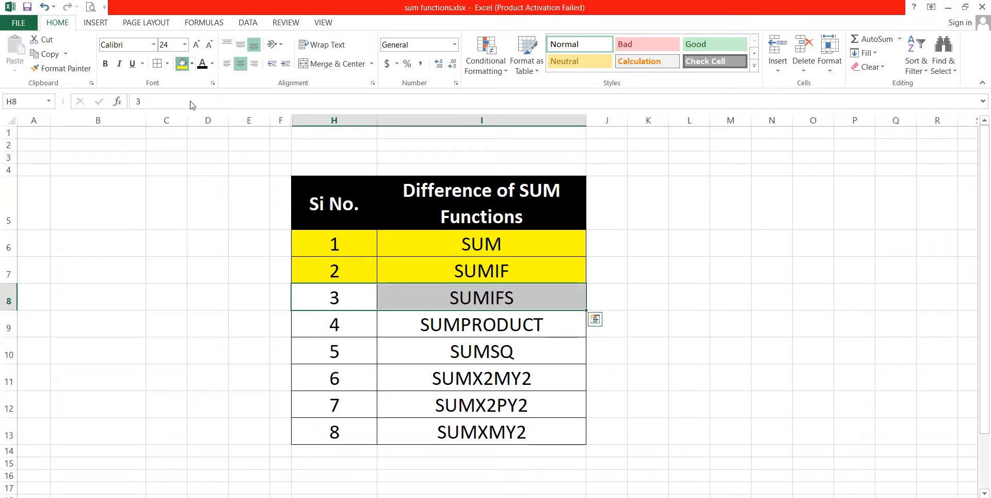
pyautogui.click(183, 64)
pyautogui.click(455, 323)
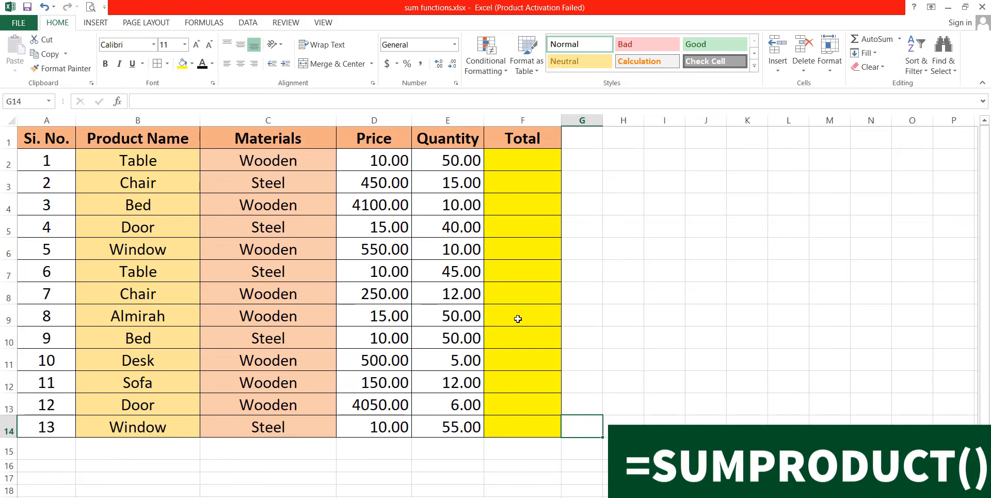
# Step: Calculate price times quantity in F2 with =D2*E2 and fill the formula down to F14
pyautogui.click(527, 166)
pyautogui.write('=')
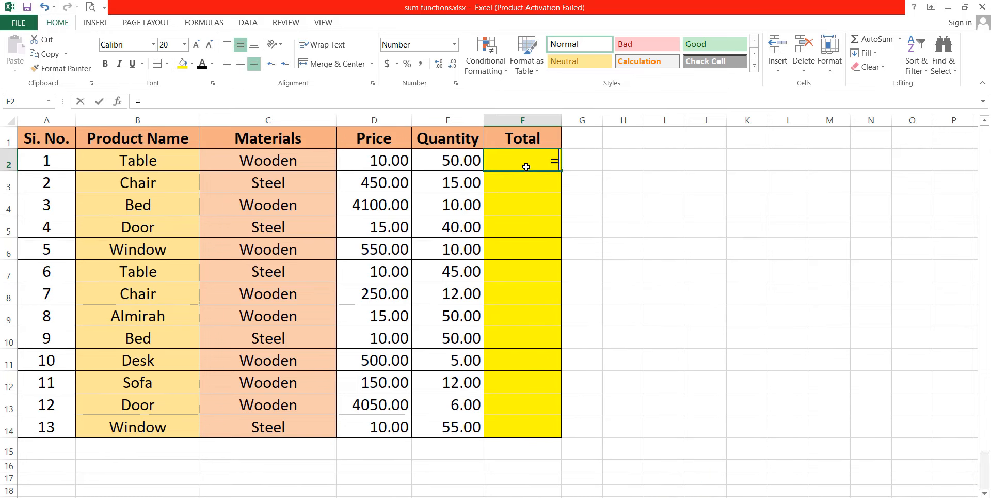
pyautogui.click(397, 161)
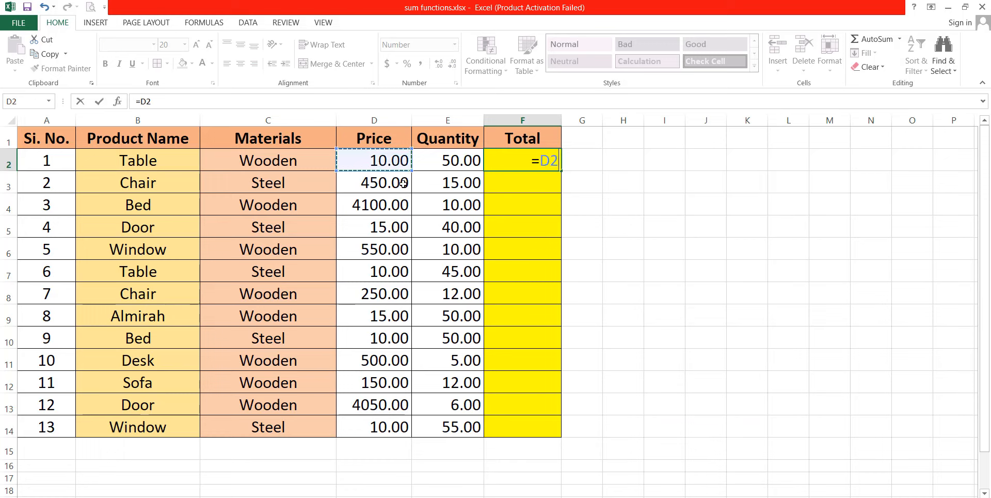
pyautogui.write('*')
pyautogui.click(448, 158)
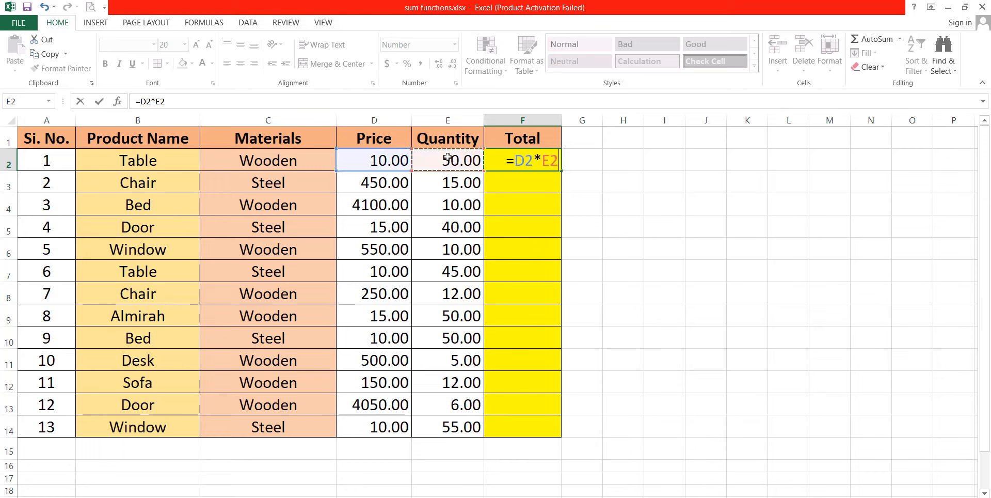
pyautogui.press('Return')
pyautogui.click(547, 160)
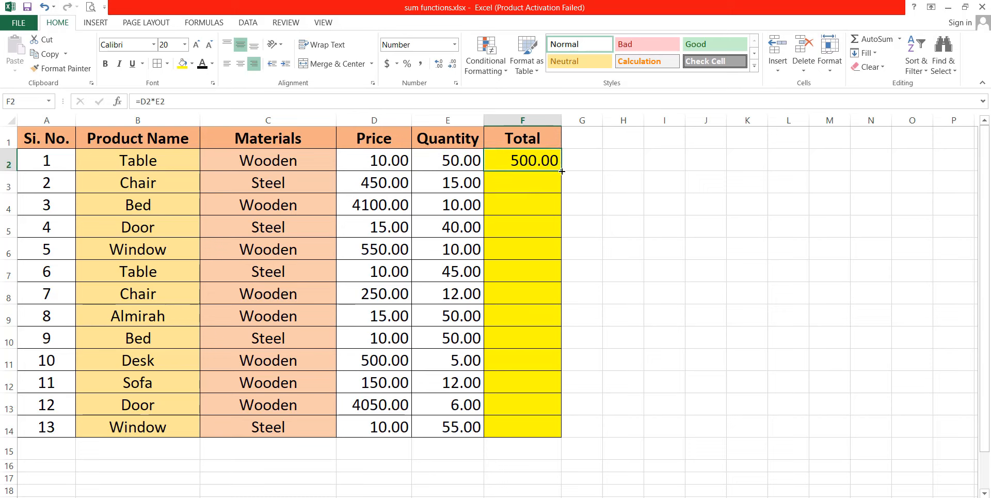
pyautogui.doubleClick(562, 171)
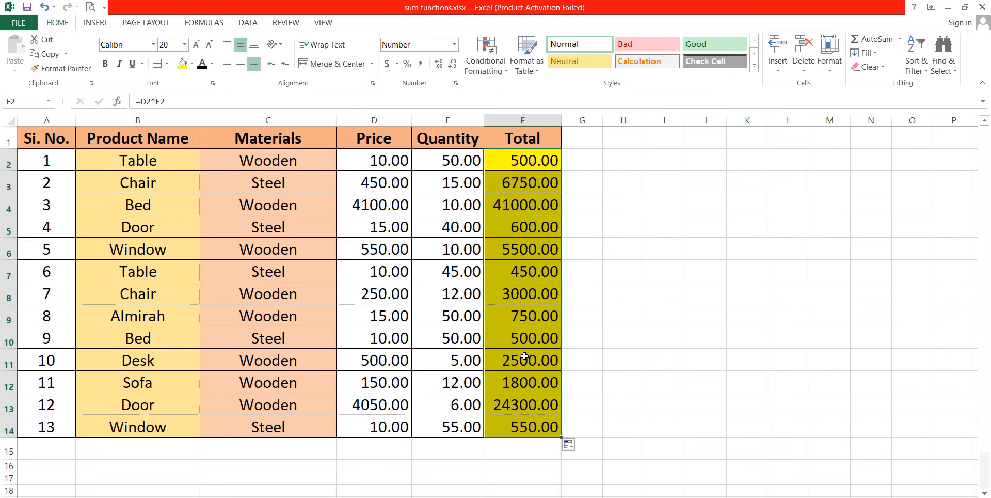
# Step: Add an AutoSum of the Total column in F15 and check its formula
pyautogui.click(524, 448)
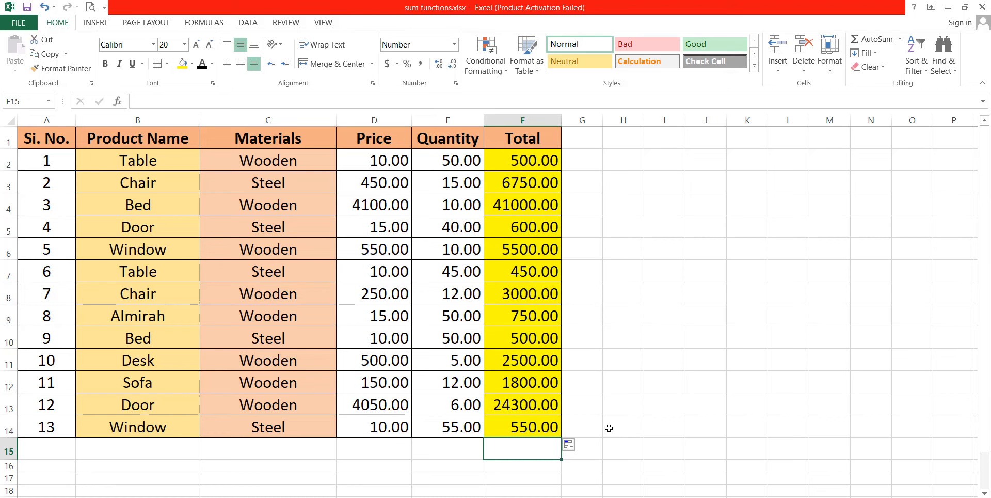
pyautogui.hotkey('alt', '=')
pyautogui.press('Return')
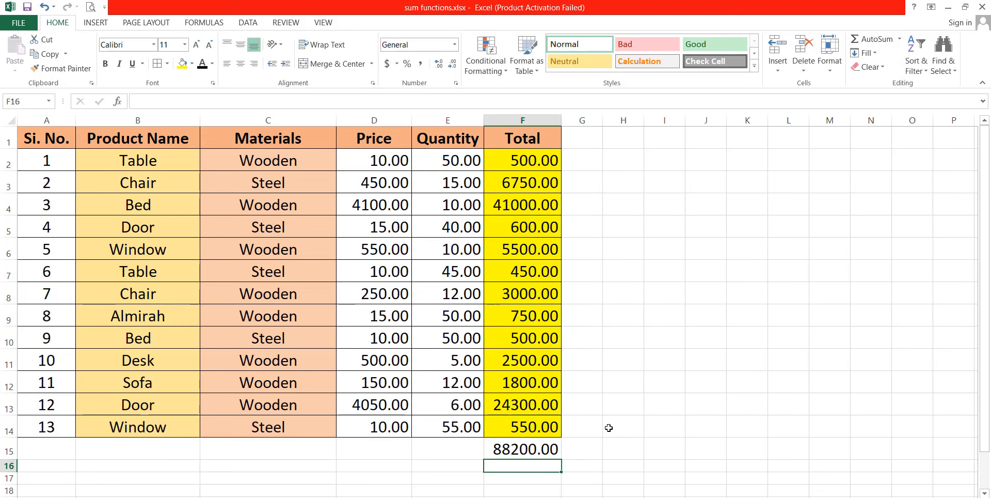
pyautogui.click(557, 446)
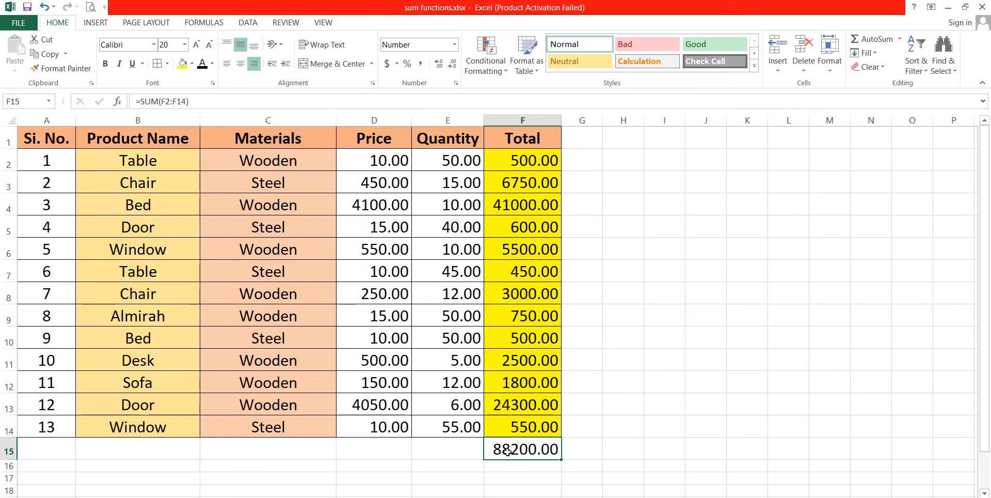
# Step: Label the sum by entering Total= in E15 and make E15:F15 bold
pyautogui.click(447, 445)
pyautogui.write('Total')
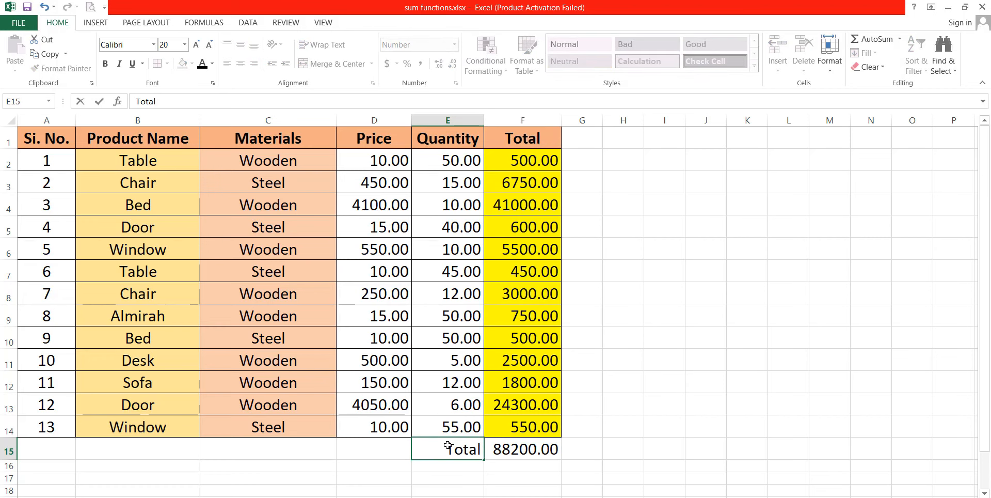
pyautogui.write('=')
pyautogui.moveTo(470, 447); pyautogui.dragTo(543, 450)
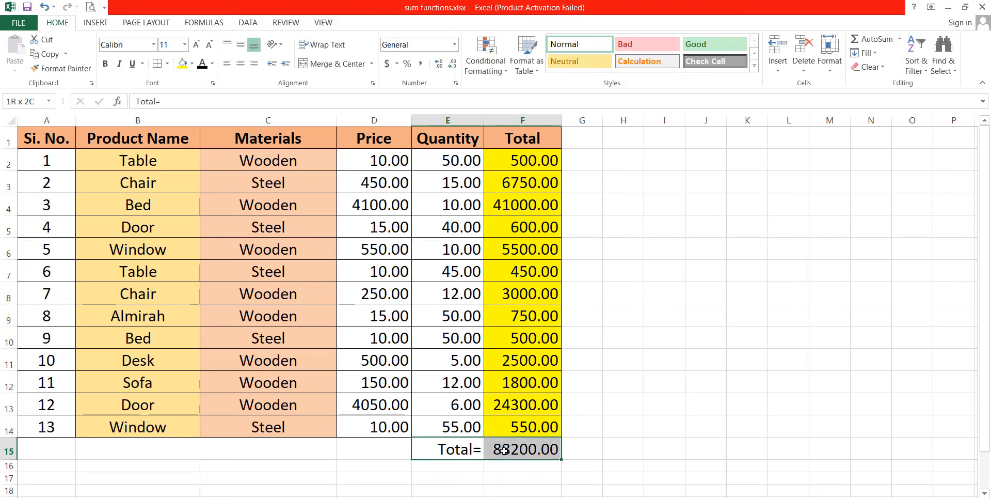
pyautogui.click(105, 63)
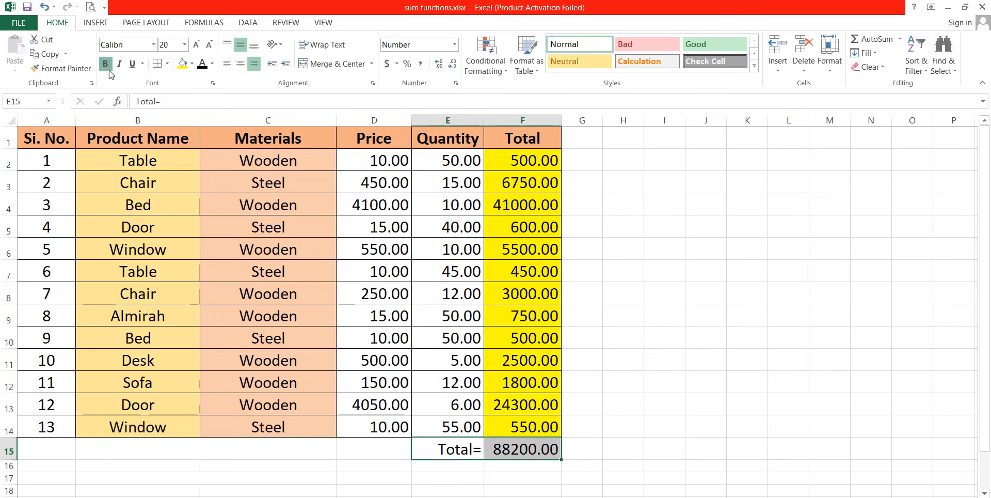
pyautogui.click(505, 467)
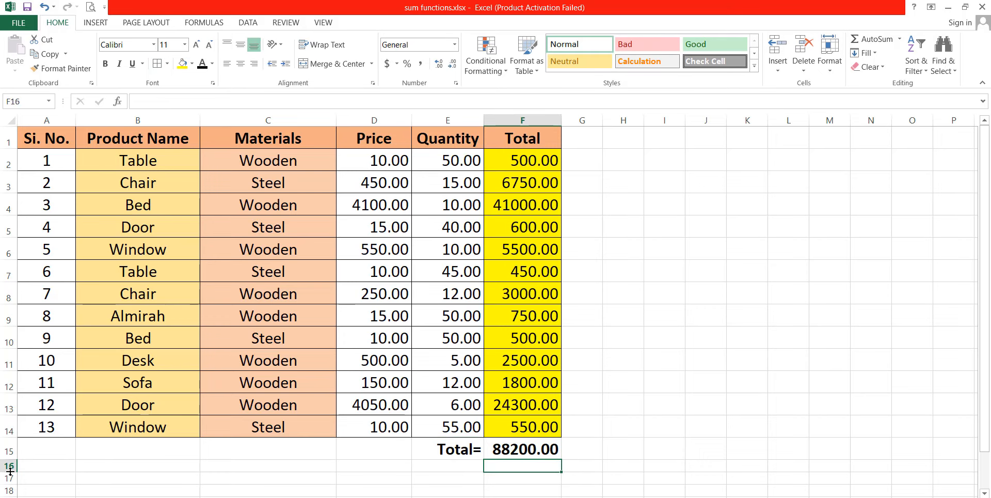
# Step: Make row 16 taller and point out the Total values and the Price and Quantity columns
pyautogui.moveTo(11, 471); pyautogui.dragTo(11, 491)
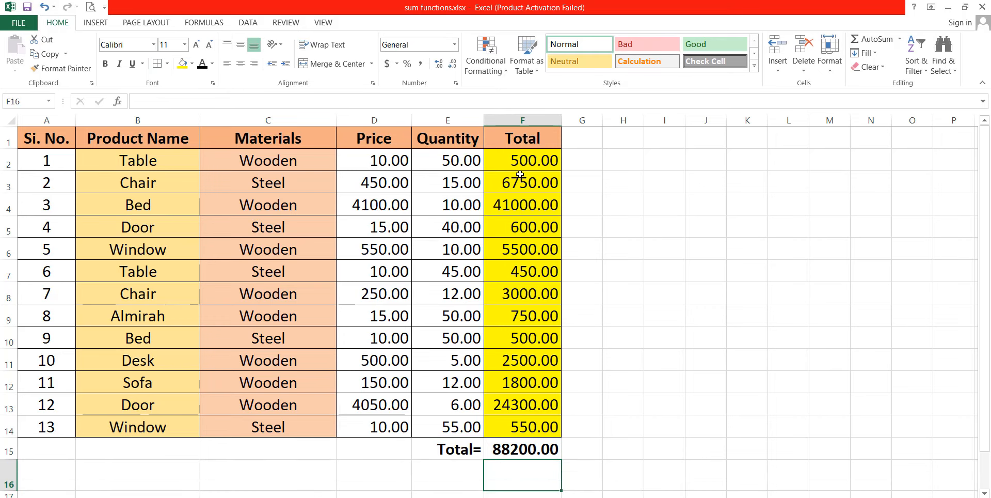
pyautogui.moveTo(528, 162); pyautogui.dragTo(517, 429)
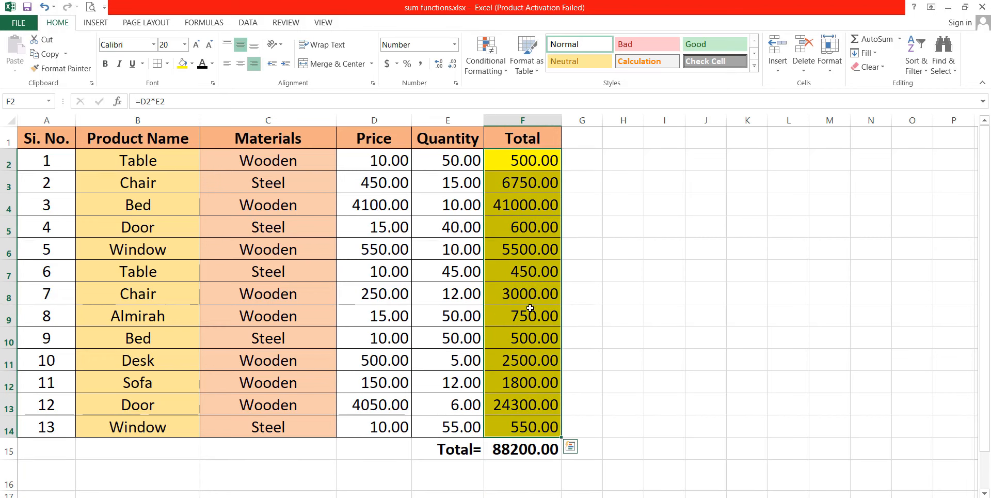
pyautogui.click(505, 474)
pyautogui.moveTo(372, 137); pyautogui.dragTo(467, 431)
# Step: Enter =SUMPRODUCT(D2:D14,E2:E14) in F16 to total price times quantity directly
pyautogui.click(522, 462)
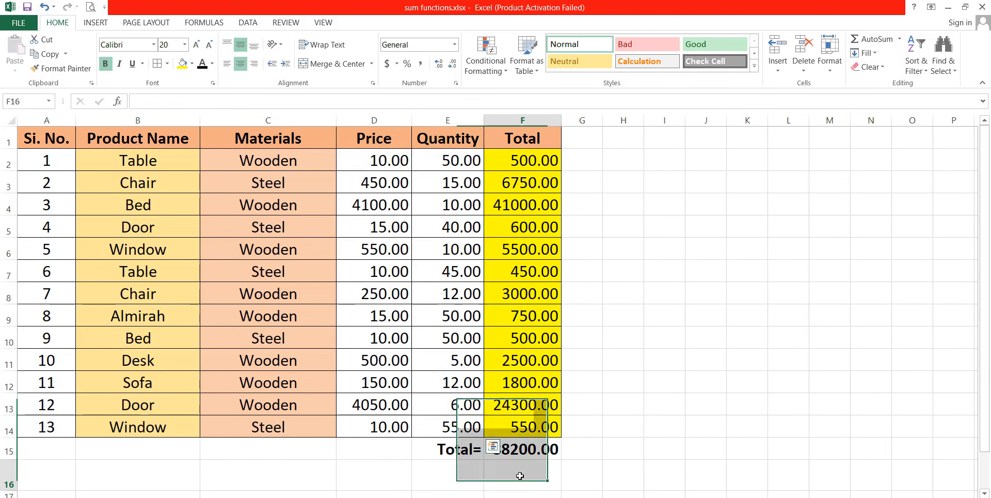
pyautogui.write('=s')
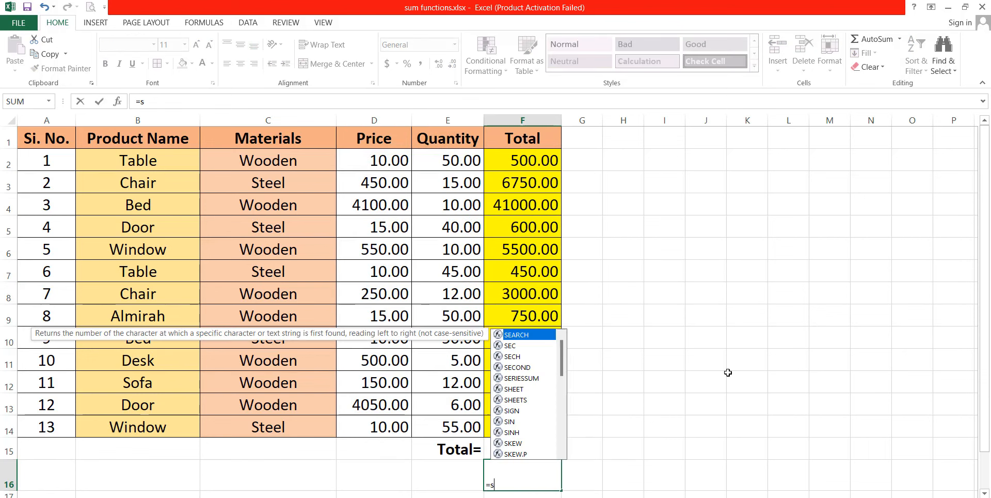
pyautogui.write('umpro')
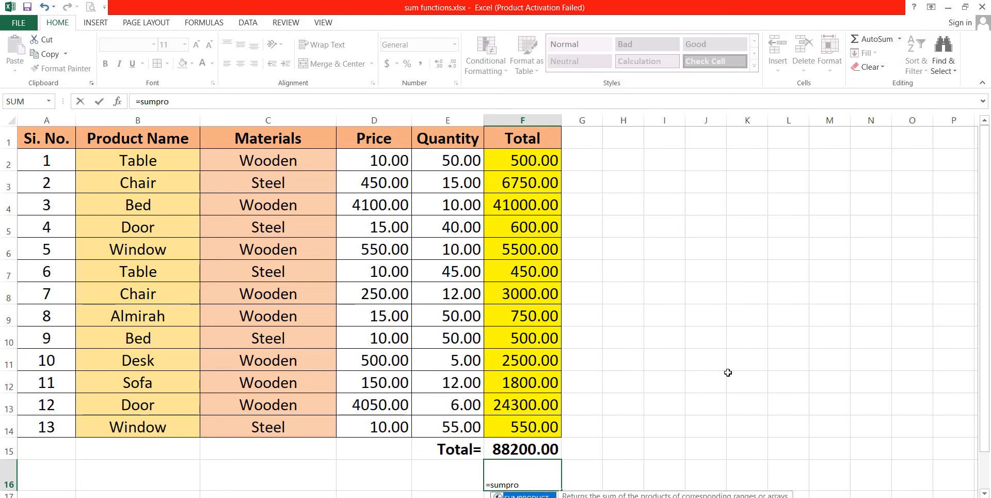
pyautogui.write('duct(')
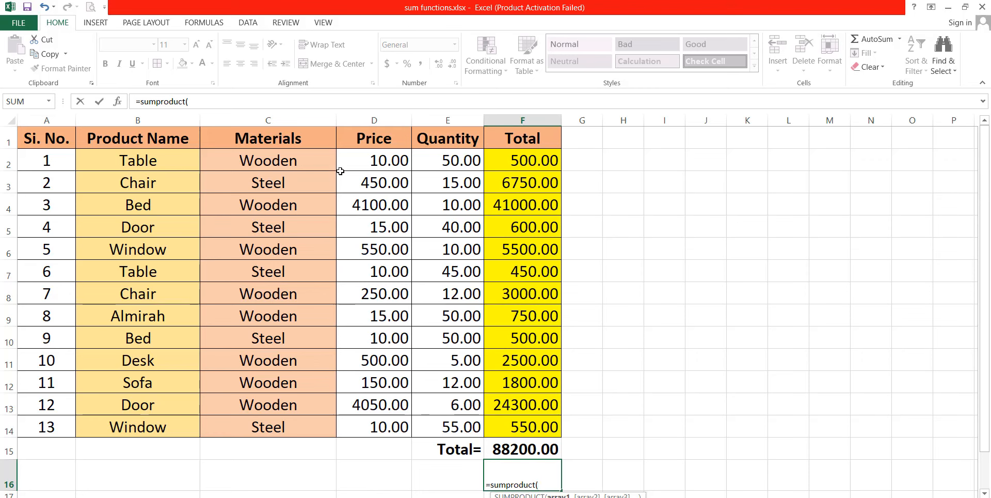
pyautogui.moveTo(379, 158); pyautogui.dragTo(374, 427)
pyautogui.write(',')
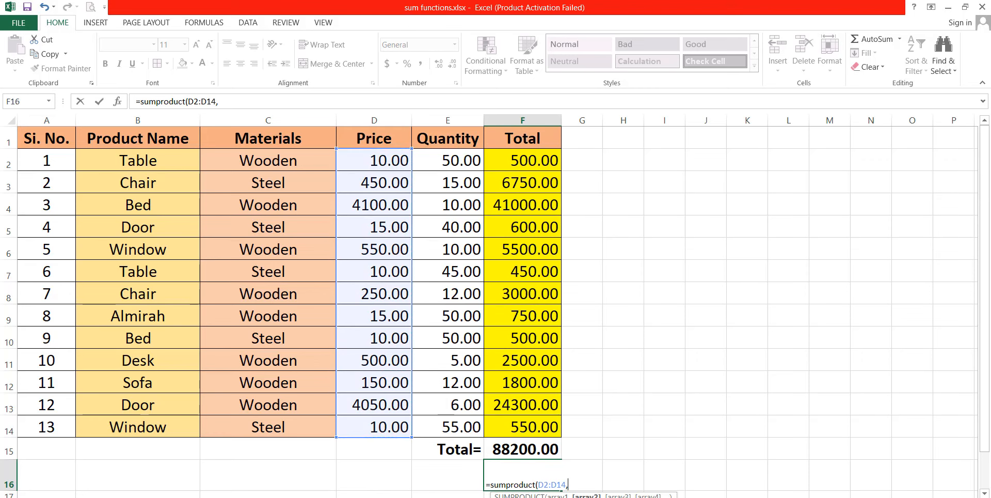
pyautogui.moveTo(450, 157); pyautogui.dragTo(459, 429)
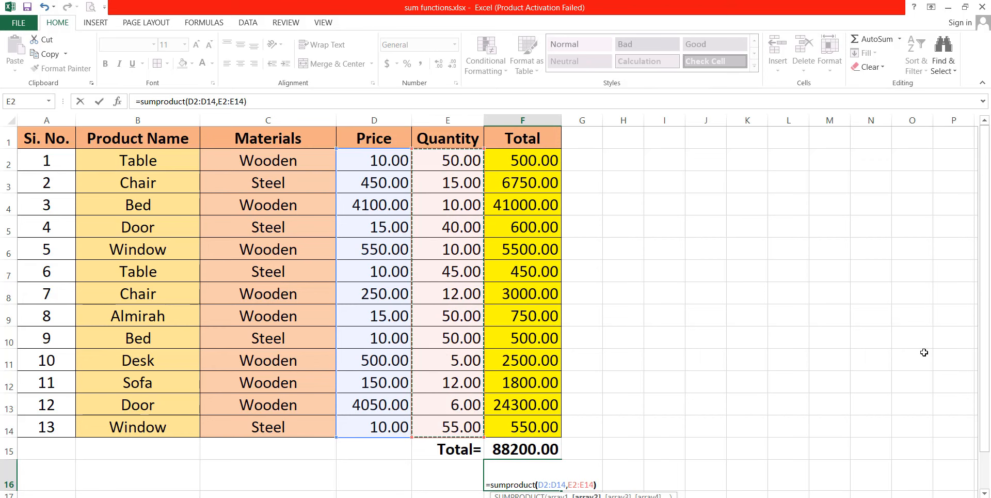
pyautogui.write(')')
pyautogui.press('Return')
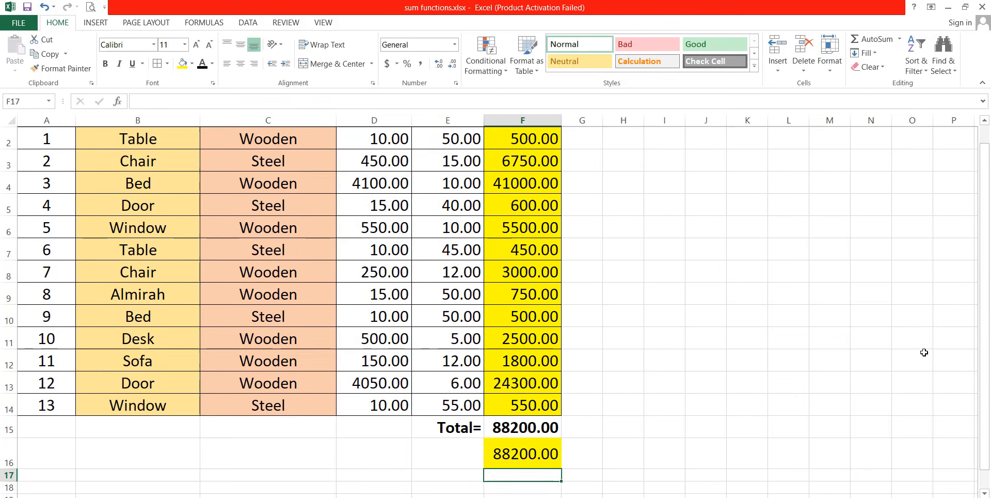
# Step: Examine the SUMPRODUCT formula in F16 and compare its result with the row totals and sum in F2:F15
pyautogui.click(527, 455)
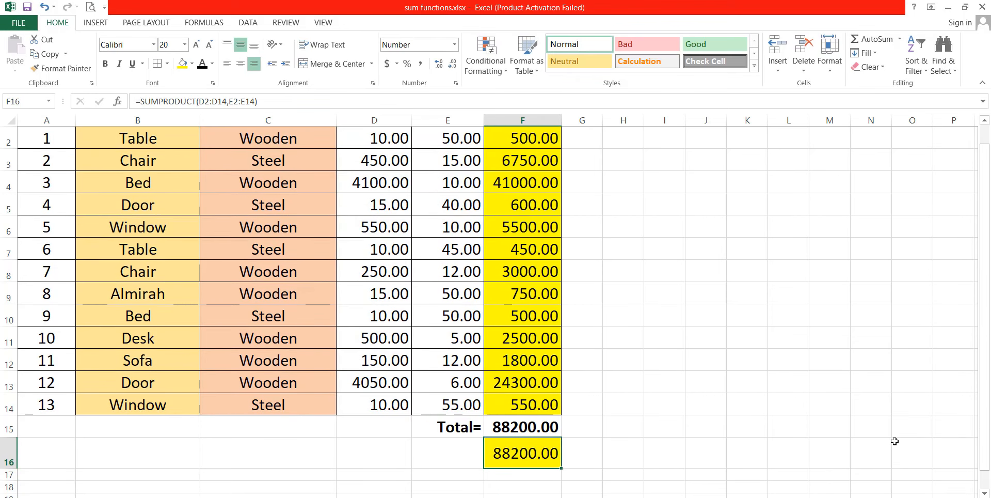
pyautogui.scroll(1, 392, 284)
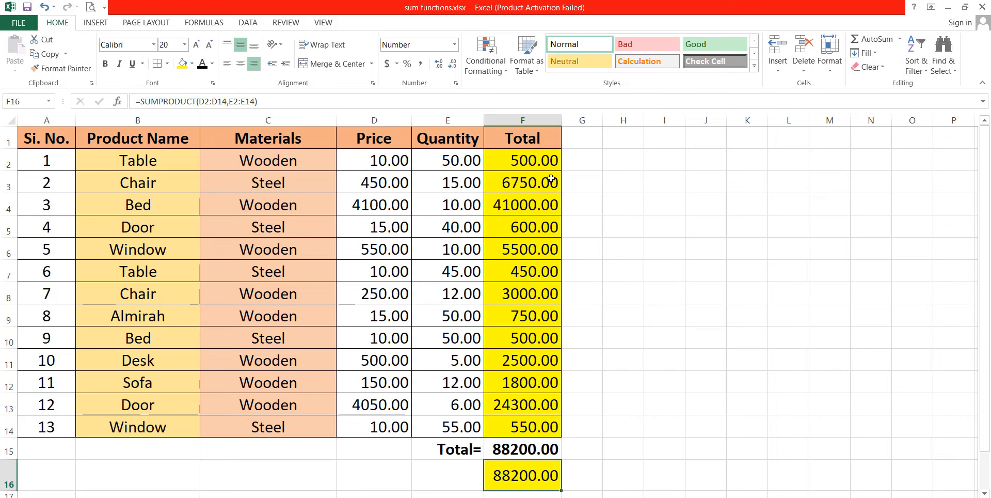
pyautogui.moveTo(537, 158); pyautogui.dragTo(517, 449)
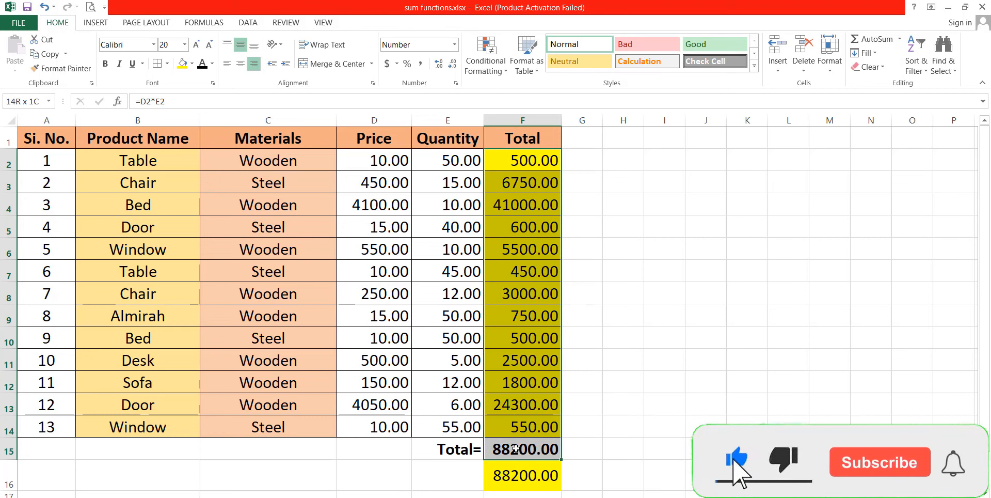
pyautogui.click(522, 383)
pyautogui.click(514, 478)
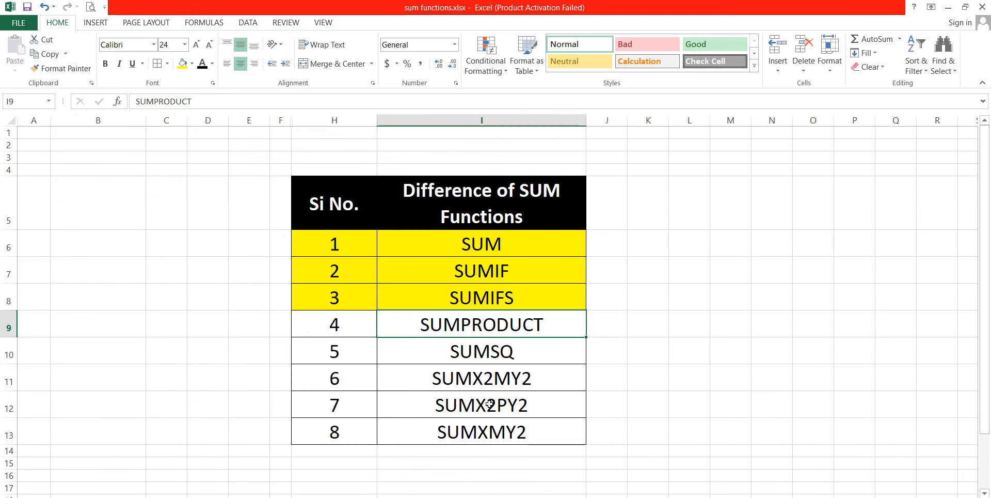
# Step: Fill the SUMPRODUCT and SUMSQ rows (H9:I10) of the SUM functions list with yellow
pyautogui.moveTo(361, 330); pyautogui.dragTo(432, 328)
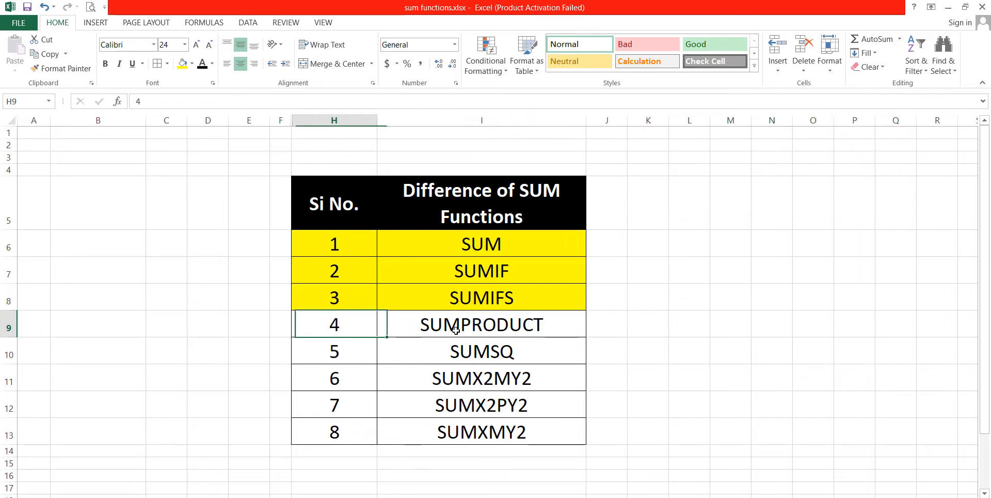
pyautogui.click(182, 63)
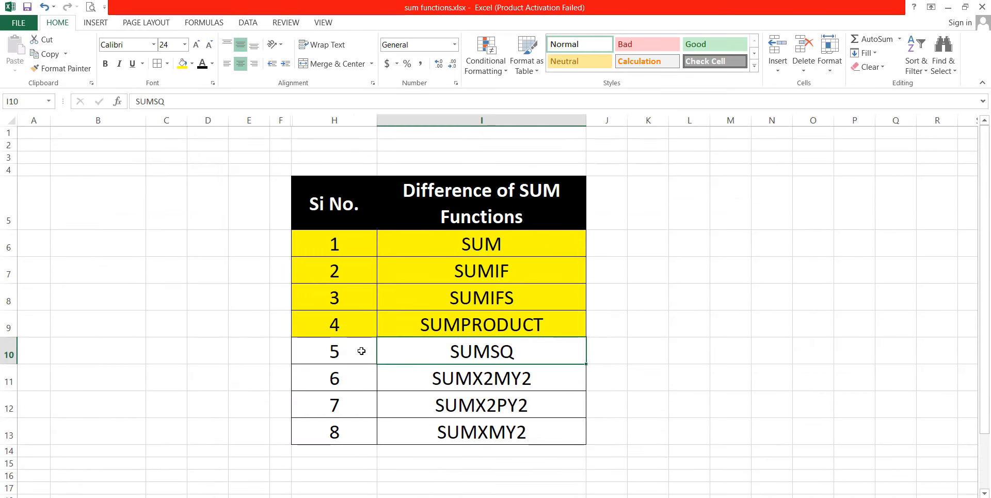
pyautogui.hotkey('shift', 'Right')
pyautogui.hotkey('shift', 'Down')
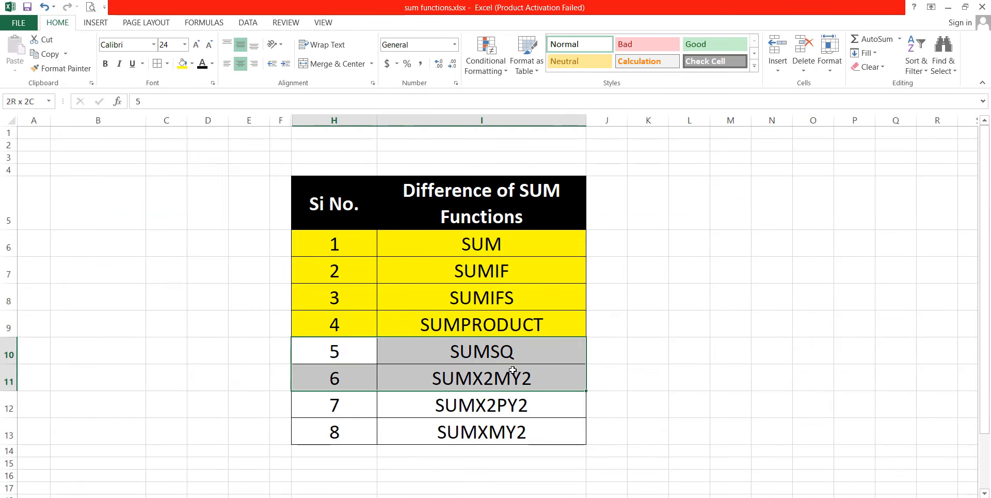
pyautogui.moveTo(368, 352); pyautogui.dragTo(426, 348)
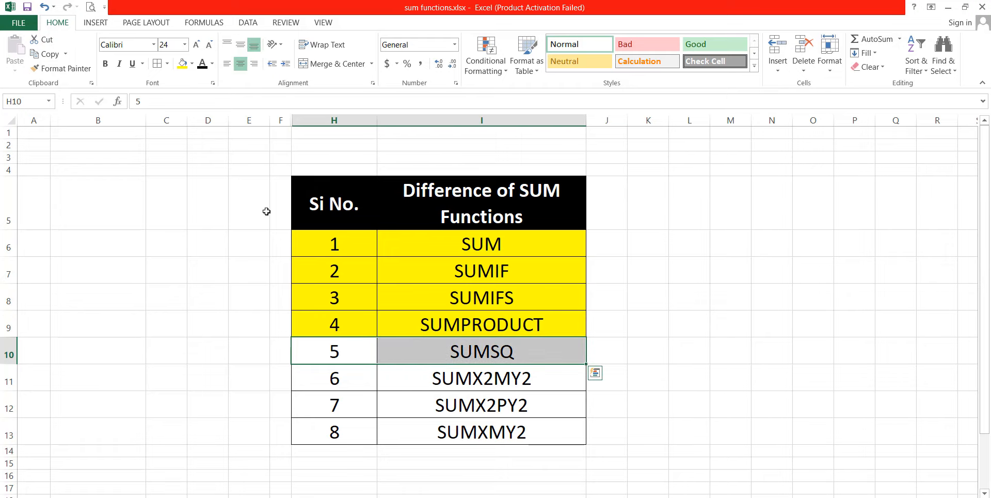
pyautogui.click(182, 63)
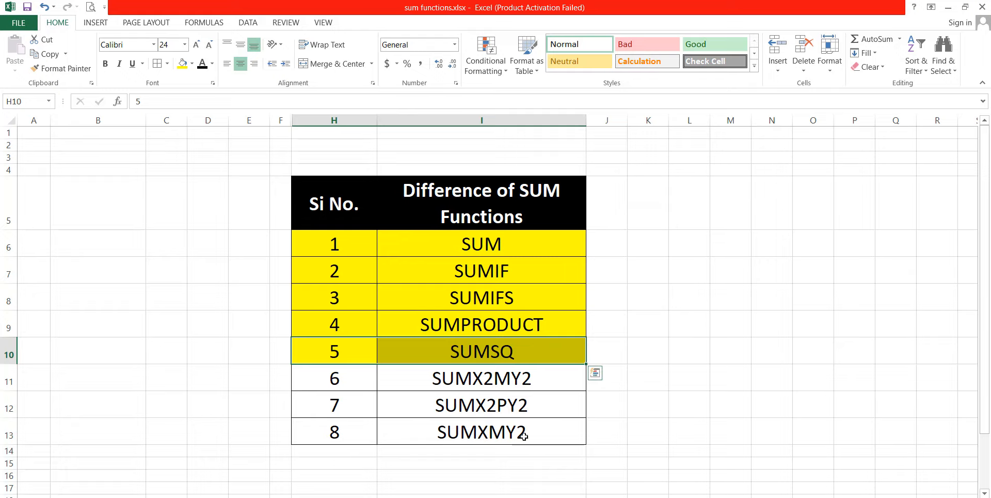
pyautogui.click(523, 378)
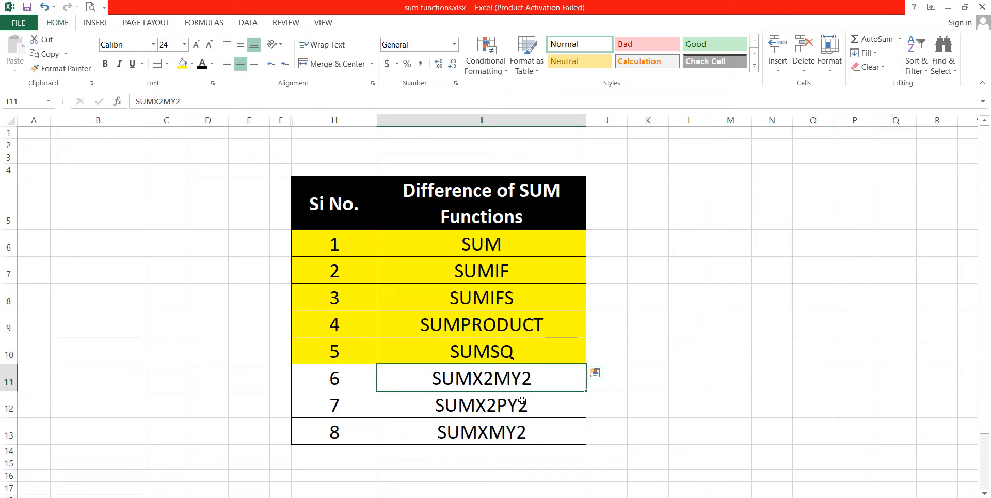
# Step: Point out the remaining functions in the list and enter =SUMX2MY2(D6,E6) in F6 beside the first X and Y table
pyautogui.moveTo(523, 381); pyautogui.dragTo(560, 429)
pyautogui.click(534, 404)
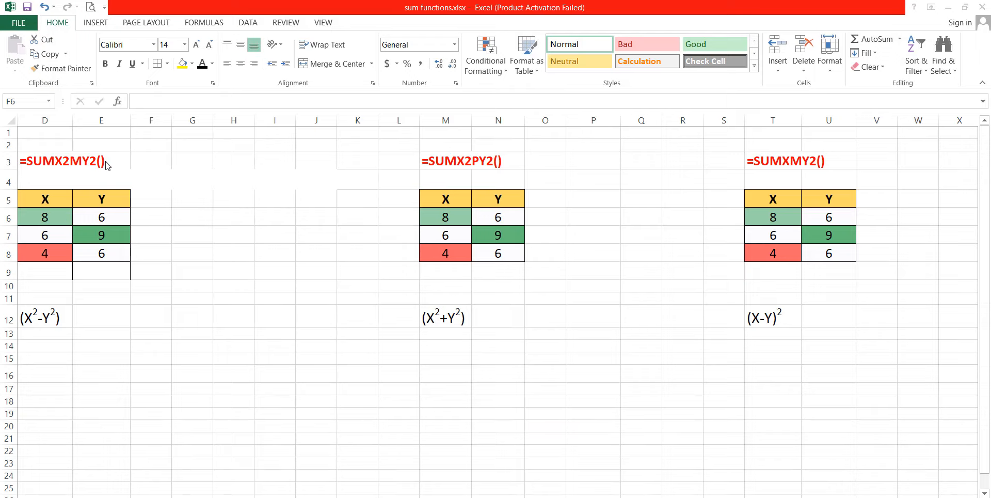
pyautogui.click(158, 219)
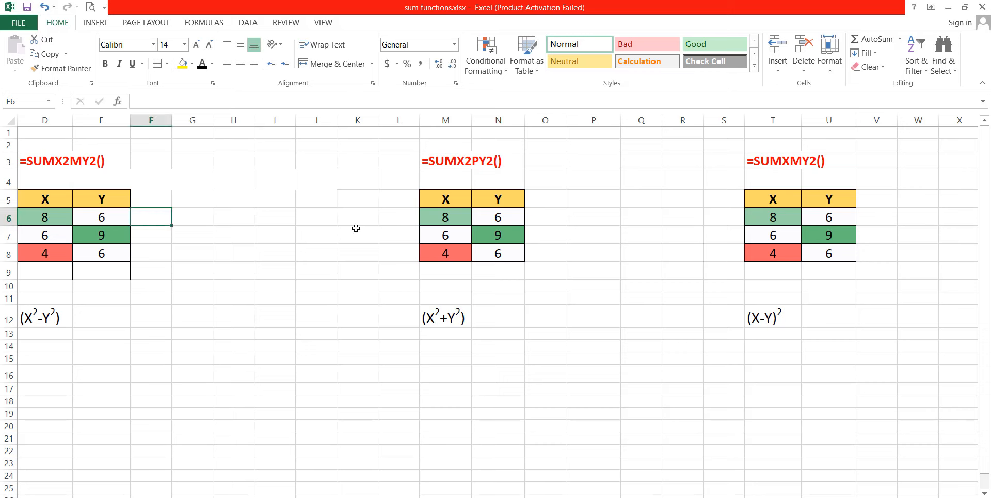
pyautogui.write('=sum')
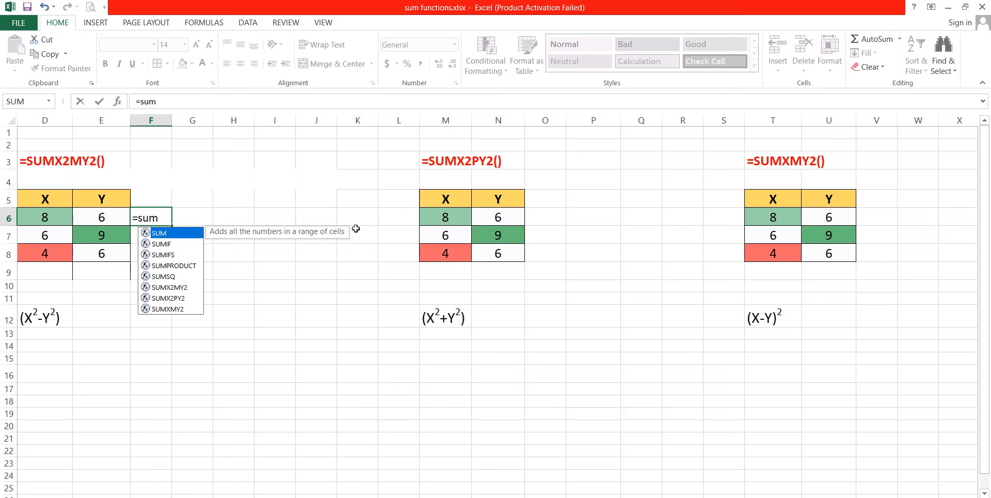
pyautogui.write('x2m')
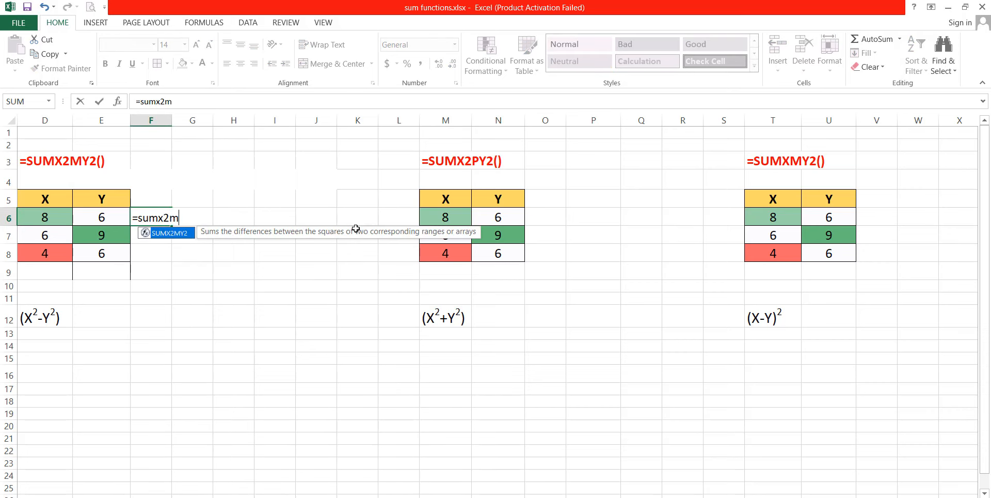
pyautogui.write('y2(')
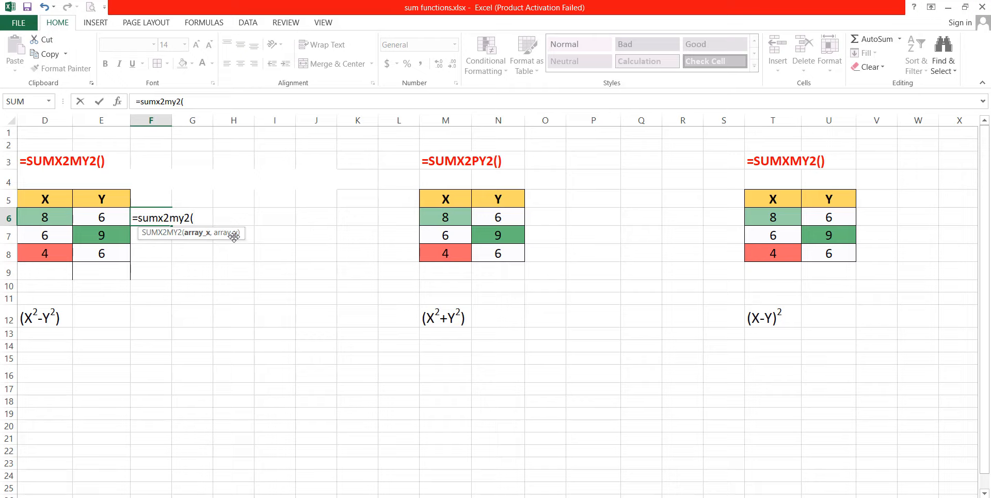
pyautogui.click(45, 219)
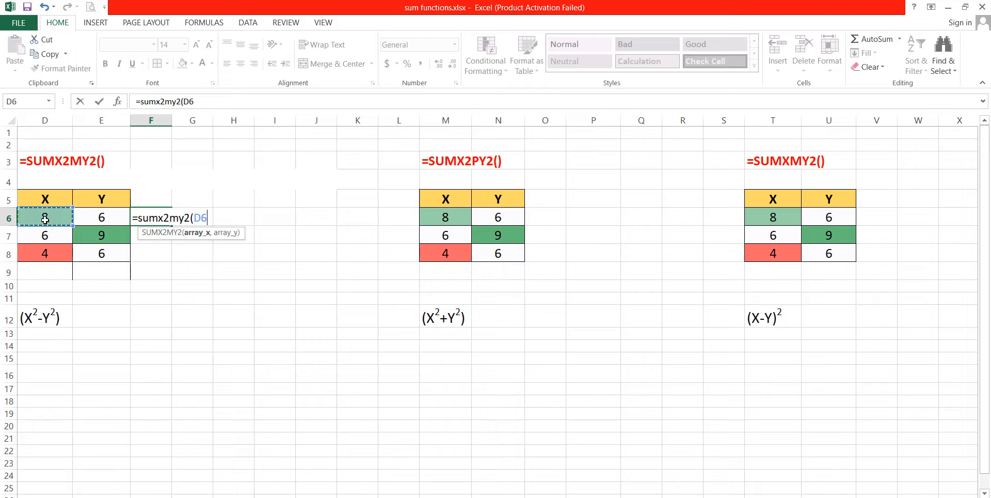
pyautogui.write(',')
pyautogui.click(88, 218)
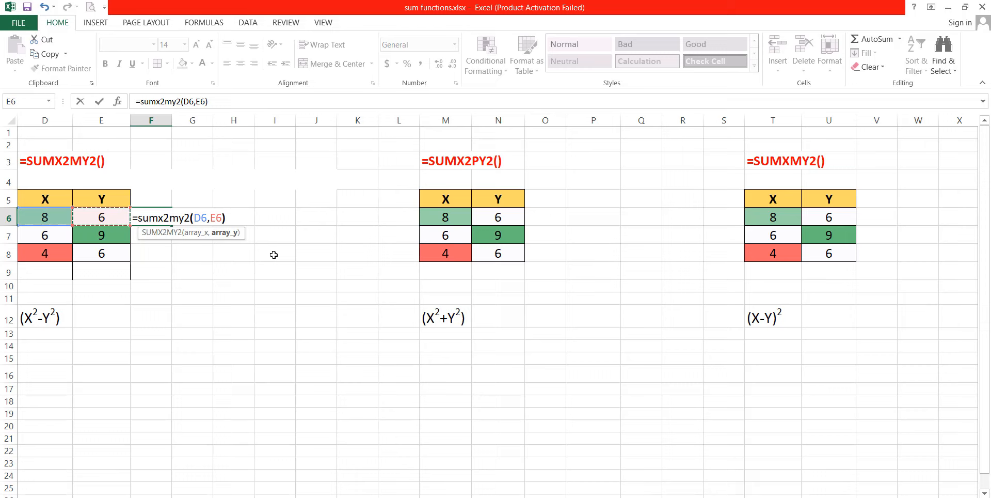
pyautogui.press('Return')
pyautogui.click(156, 216)
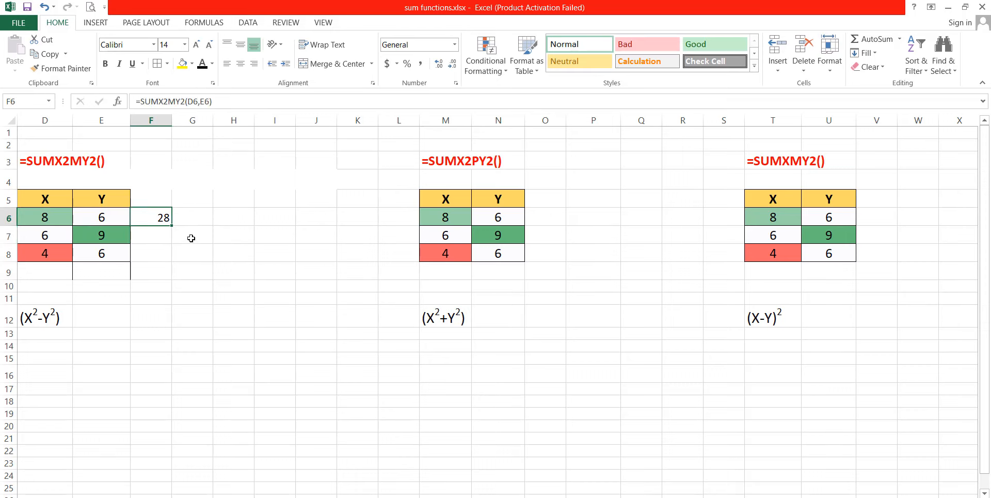
# Step: Enter =D6^2-E6^2 in G6, following the X²-Y² expression in D12, and compare it with the SUMX2MY2 formula in F6
pyautogui.click(197, 222)
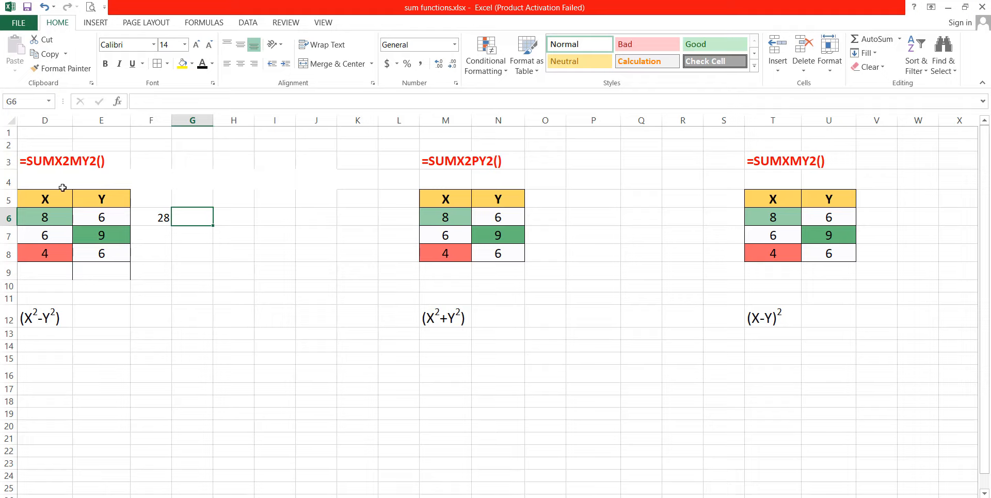
pyautogui.click(31, 317)
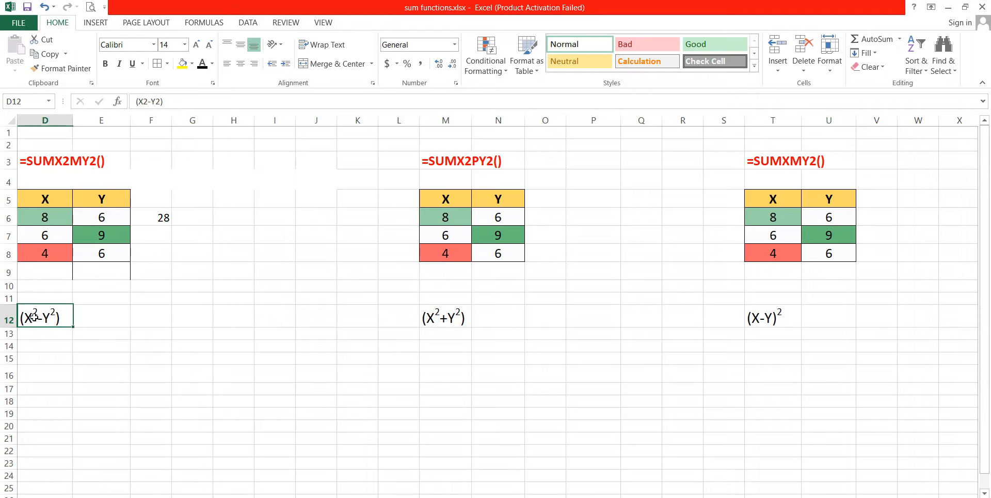
pyautogui.click(45, 166)
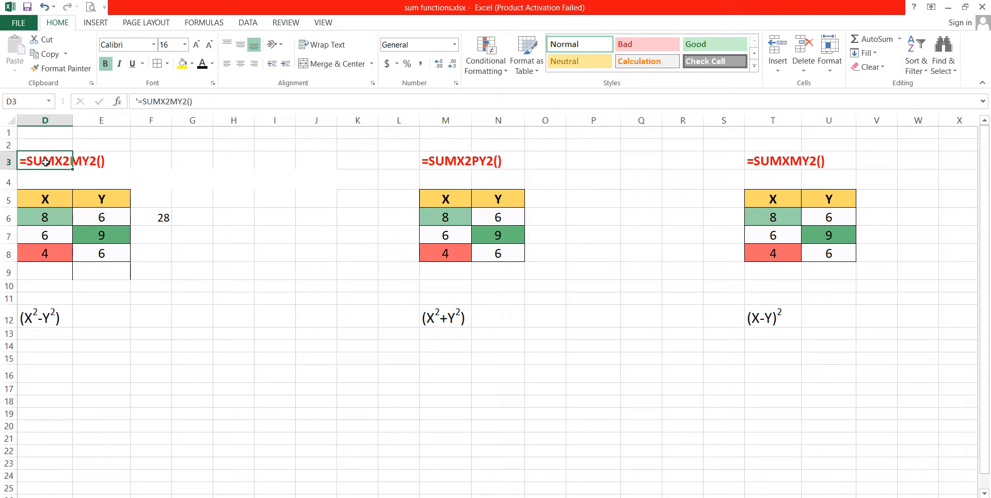
pyautogui.click(185, 218)
pyautogui.write('=')
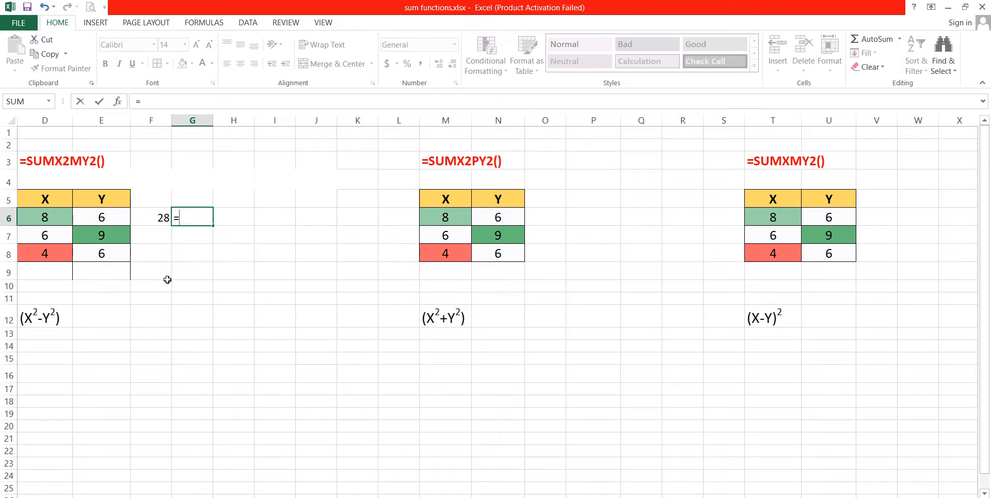
pyautogui.click(52, 218)
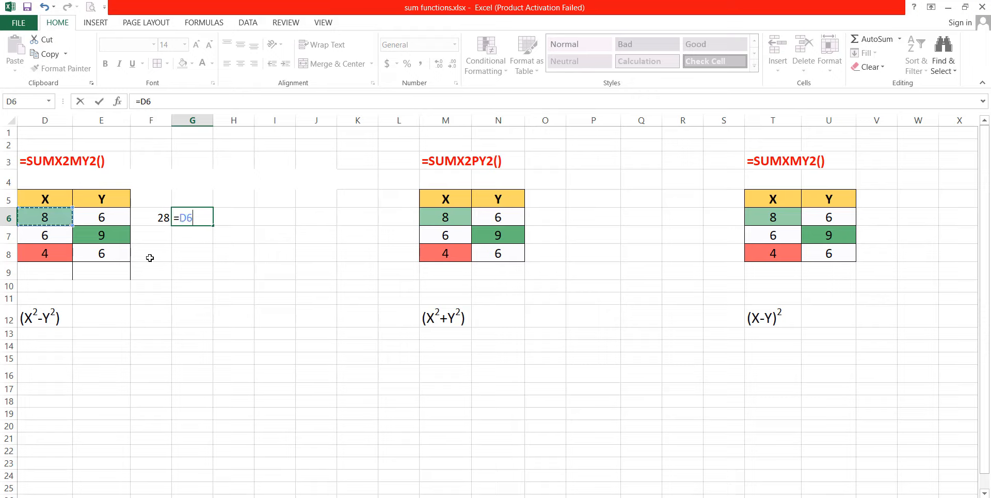
pyautogui.write('^')
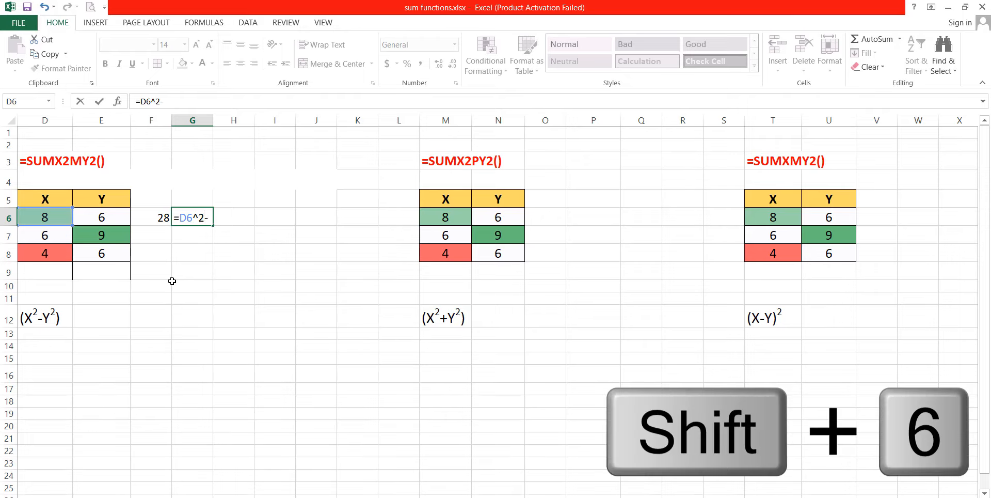
pyautogui.write('2-')
pyautogui.click(96, 225)
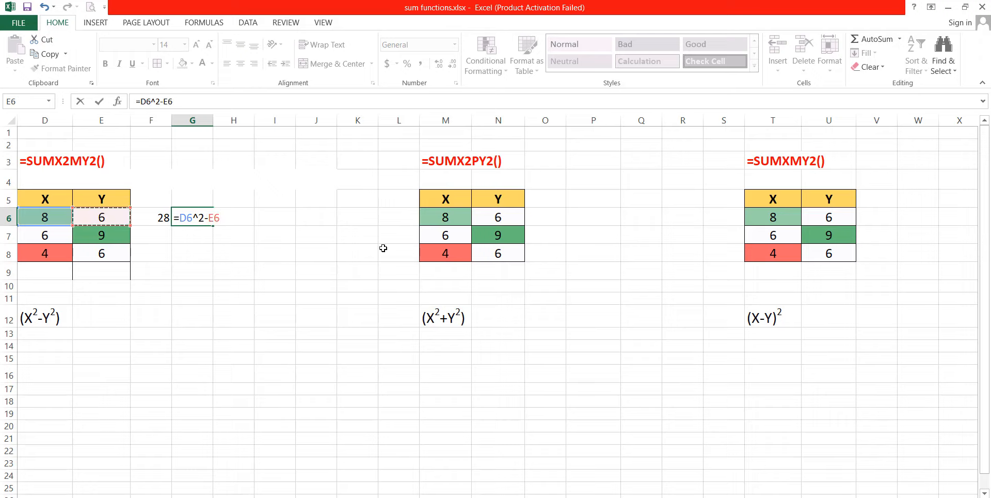
pyautogui.write('^2')
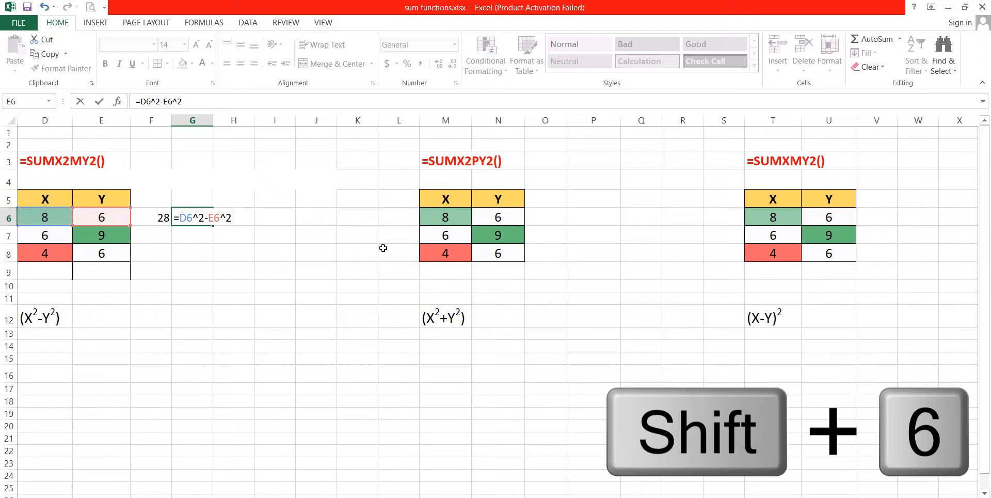
pyautogui.press('Return')
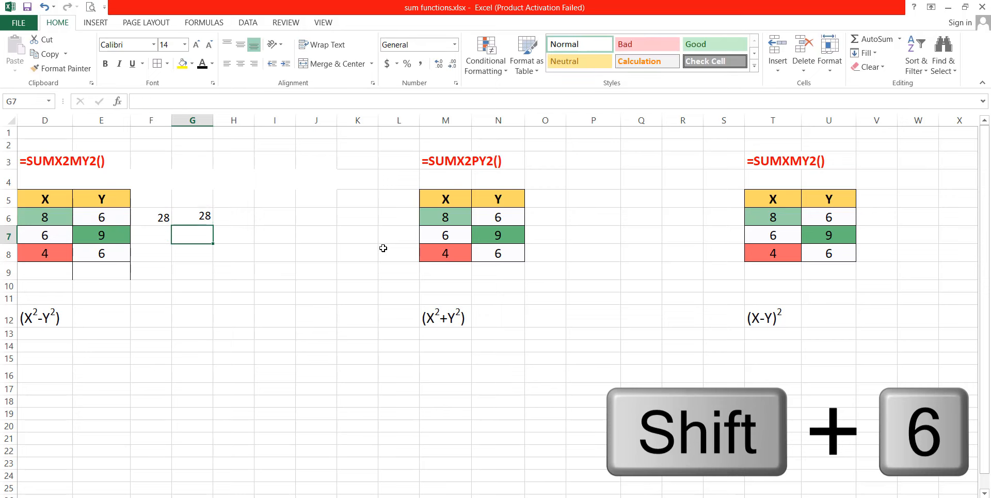
pyautogui.click(174, 221)
pyautogui.click(168, 219)
pyautogui.click(202, 218)
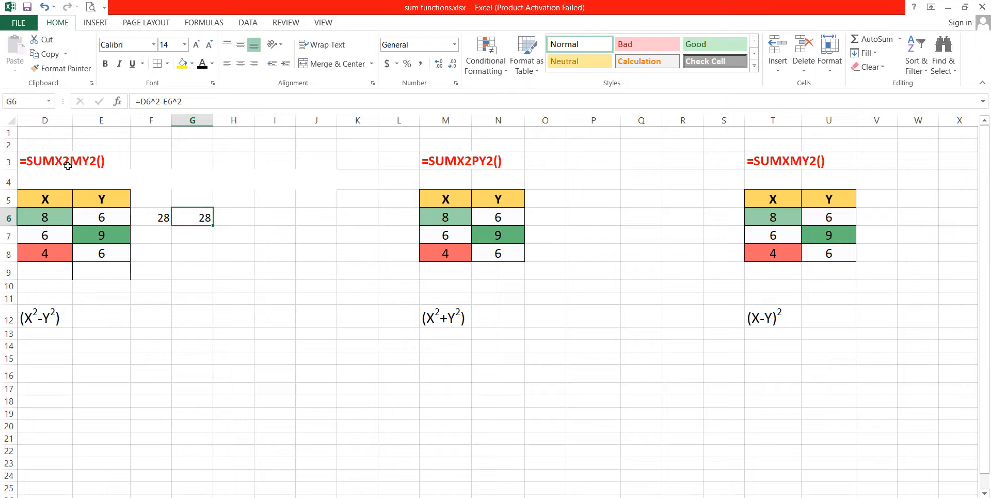
# Step: Enter =SUMX2PY2(M6,N6) in O5 for the first X and Y pair of the SUMX2PY2 table
pyautogui.click(549, 201)
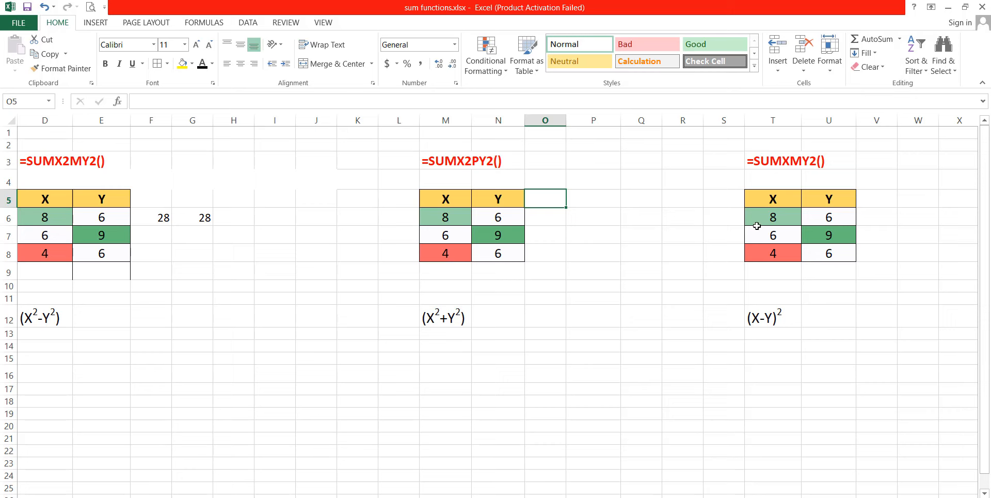
pyautogui.write('=sum')
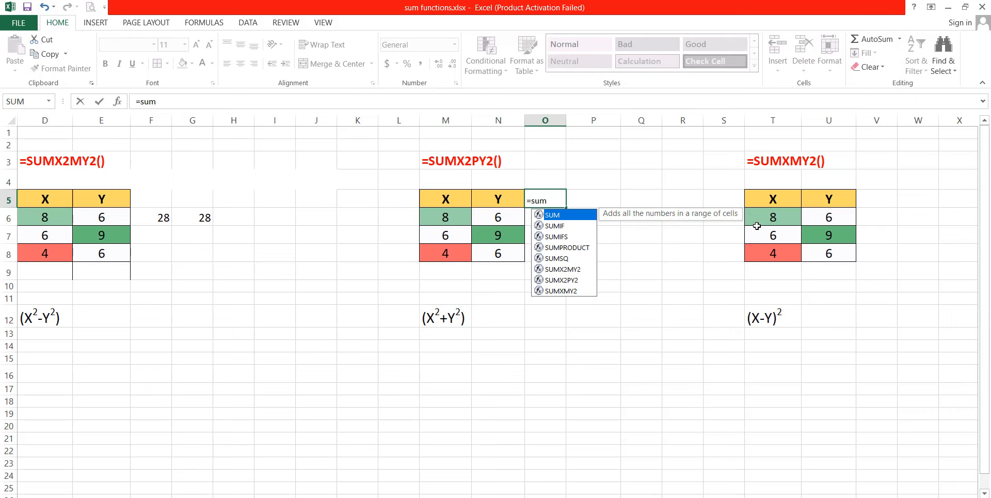
pyautogui.write('x2')
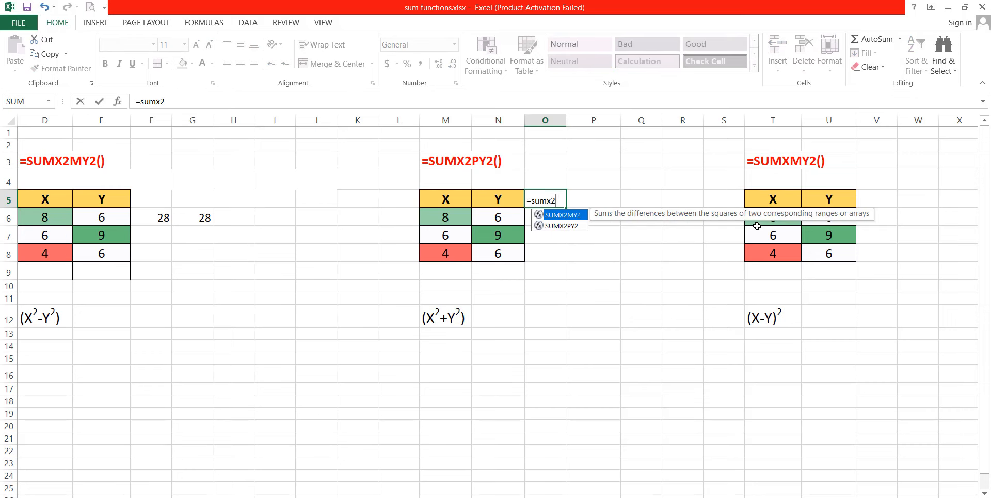
pyautogui.write('py2')
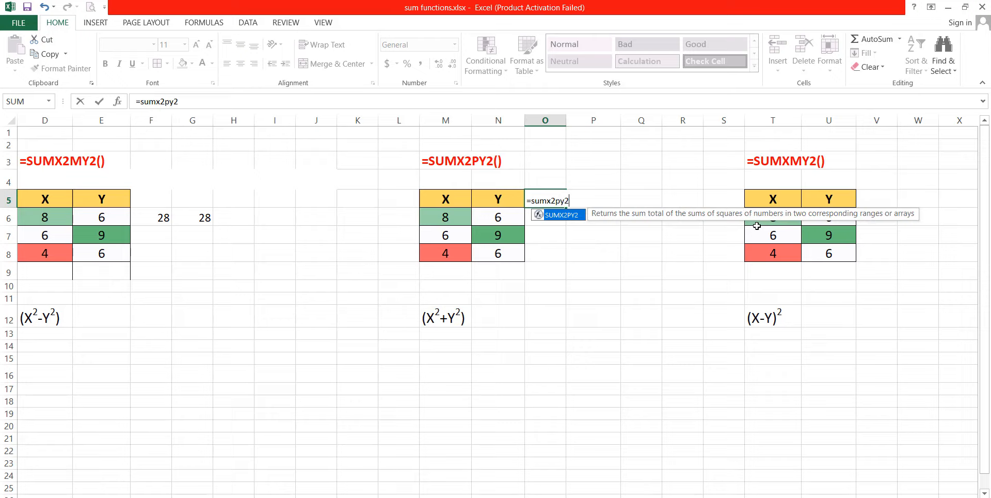
pyautogui.write('(')
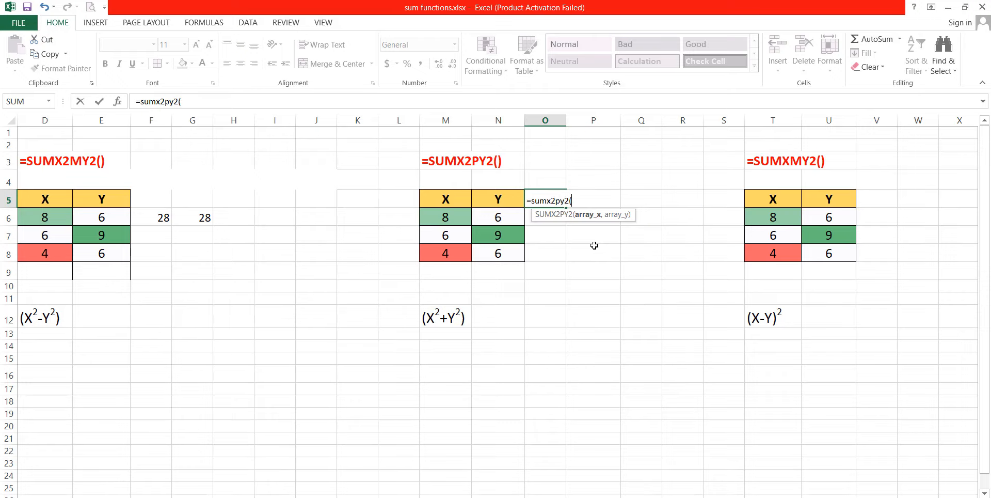
pyautogui.click(450, 220)
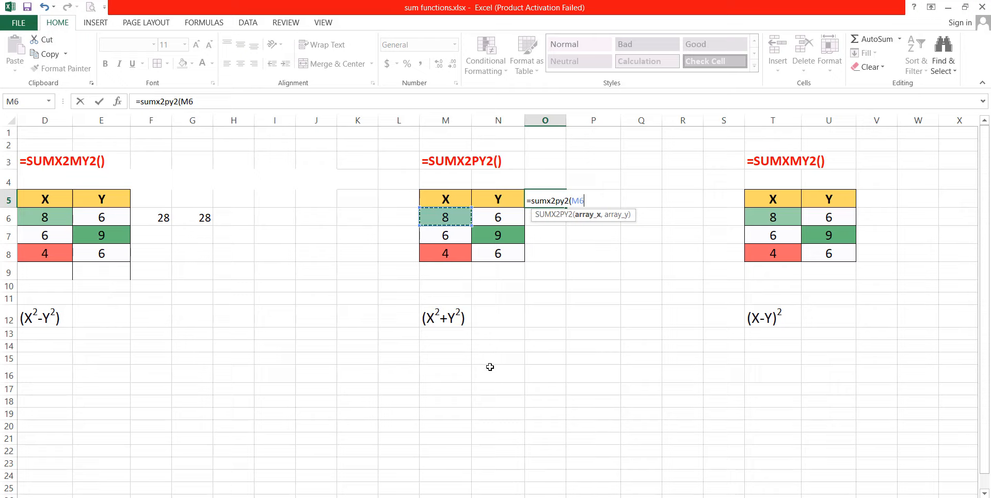
pyautogui.write(',')
pyautogui.click(490, 217)
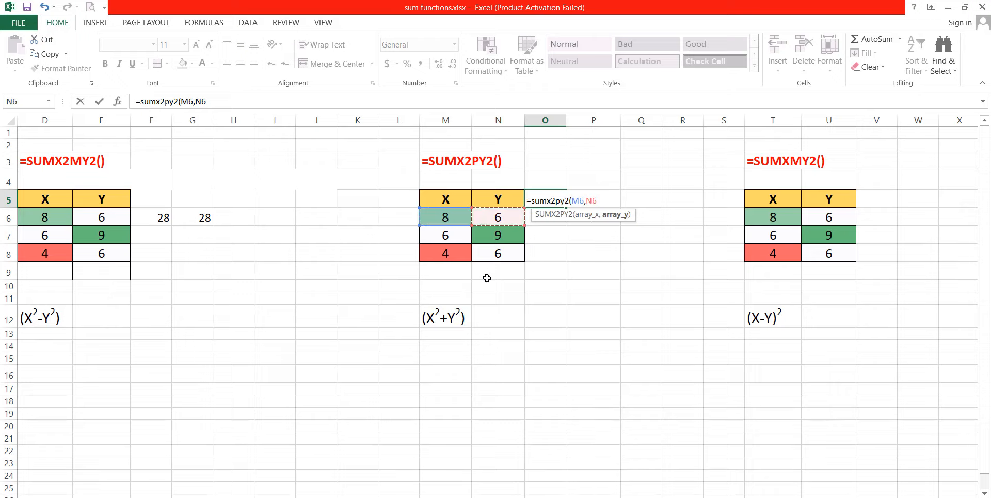
pyautogui.press('Return')
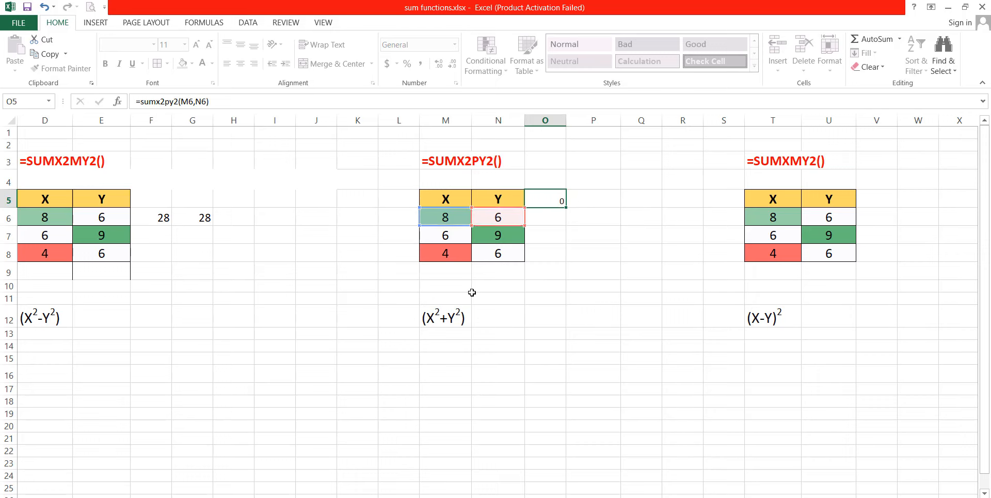
pyautogui.click(541, 201)
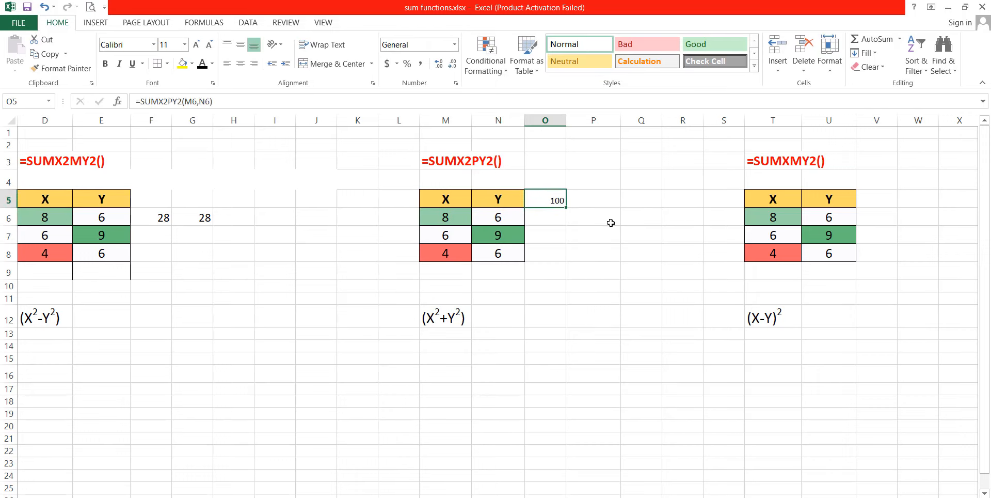
# Step: Enter =M6^2+N6^2 in P5 to check the SUMX2PY2 formula against the X²+Y² expression in M12
pyautogui.click(599, 200)
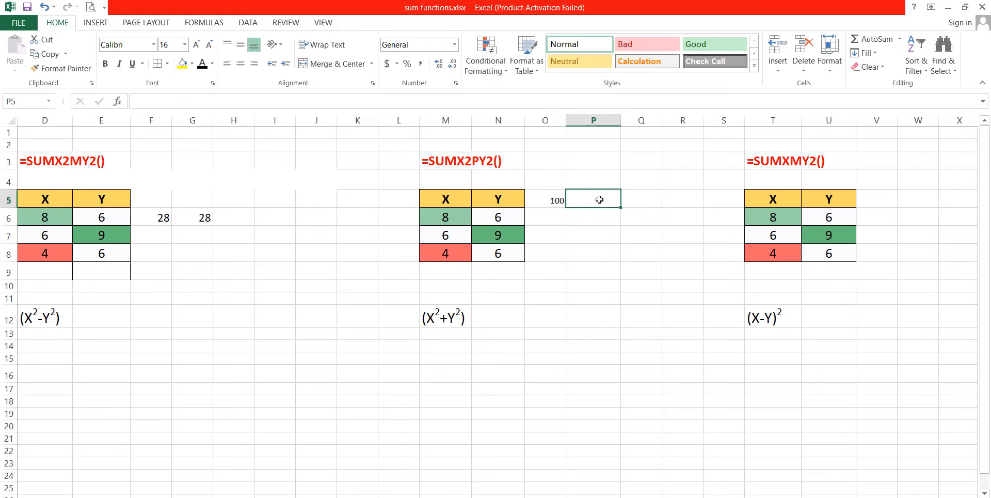
pyautogui.click(448, 320)
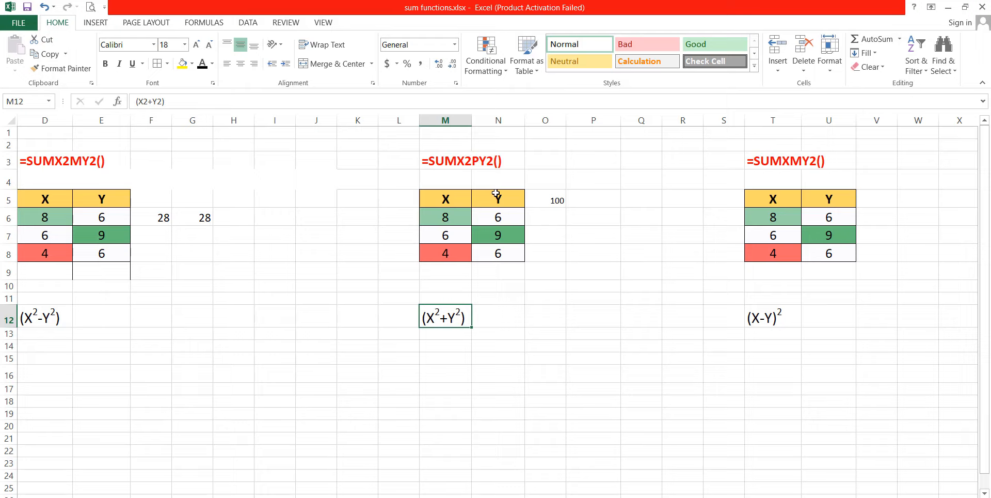
pyautogui.click(598, 198)
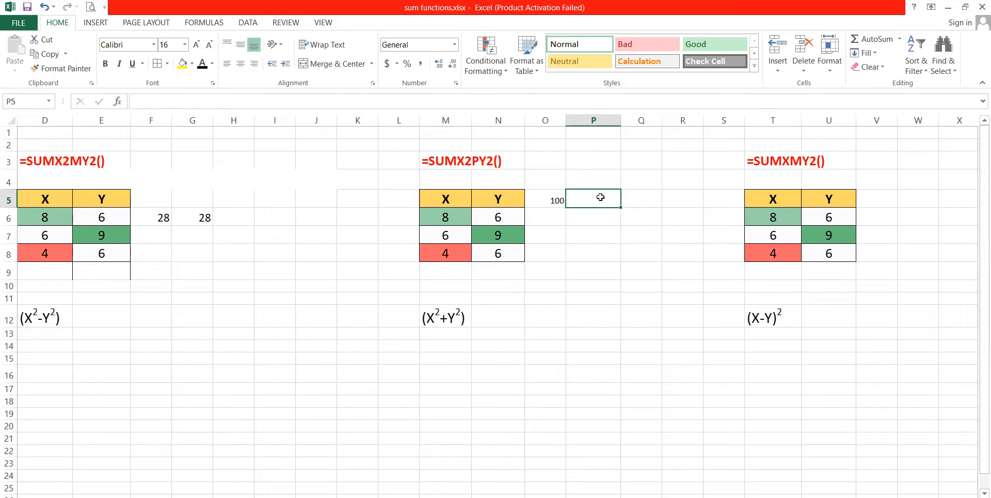
pyautogui.write('=')
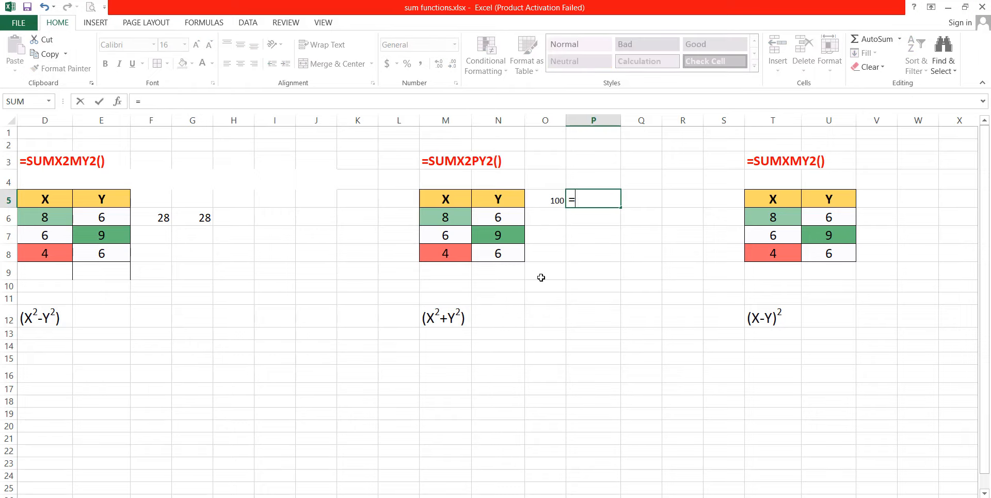
pyautogui.click(448, 220)
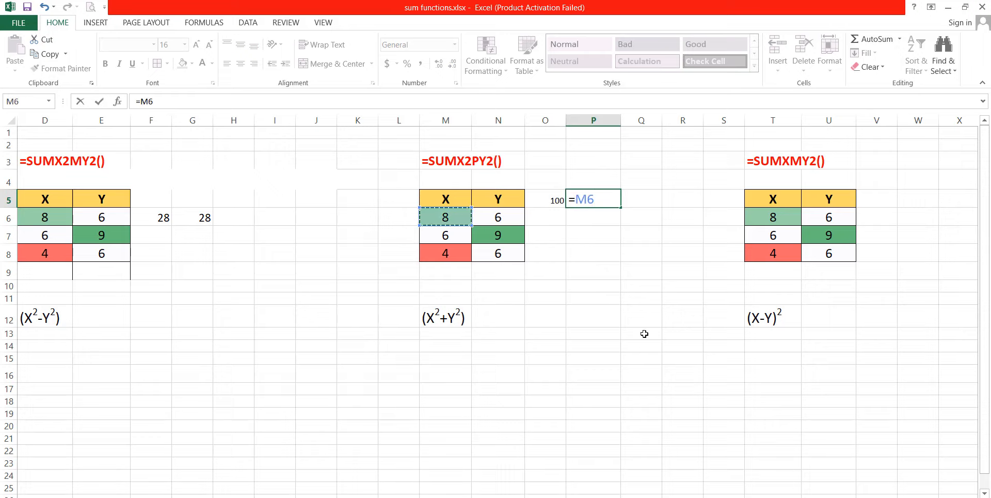
pyautogui.write('^2+')
pyautogui.click(503, 219)
pyautogui.write('^2')
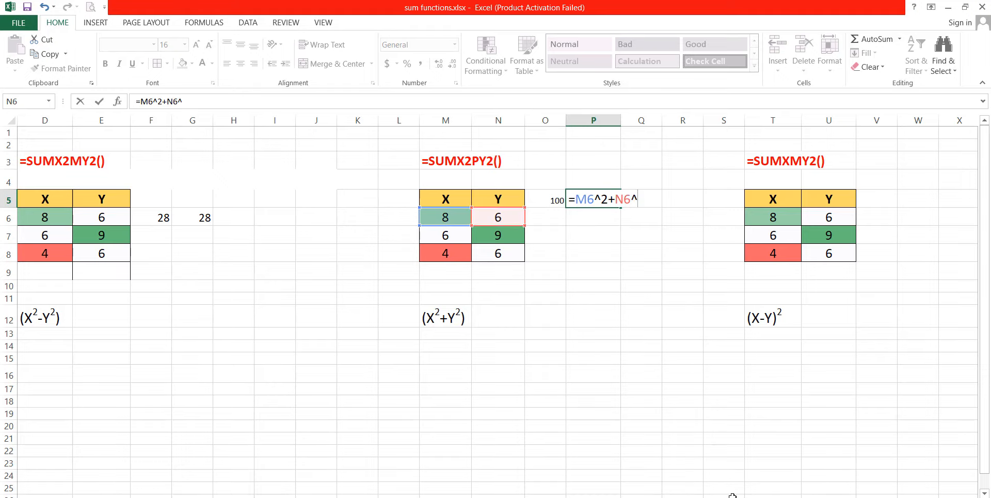
pyautogui.press('Return')
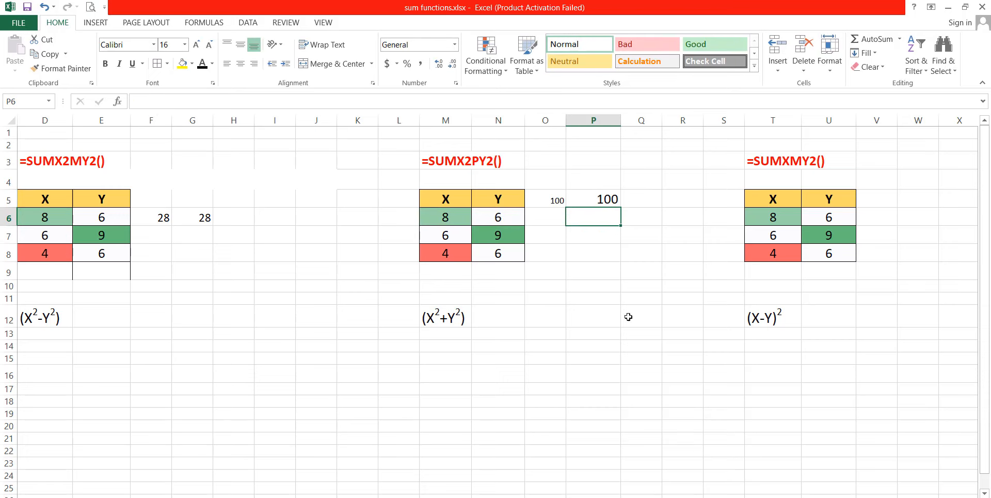
pyautogui.click(597, 198)
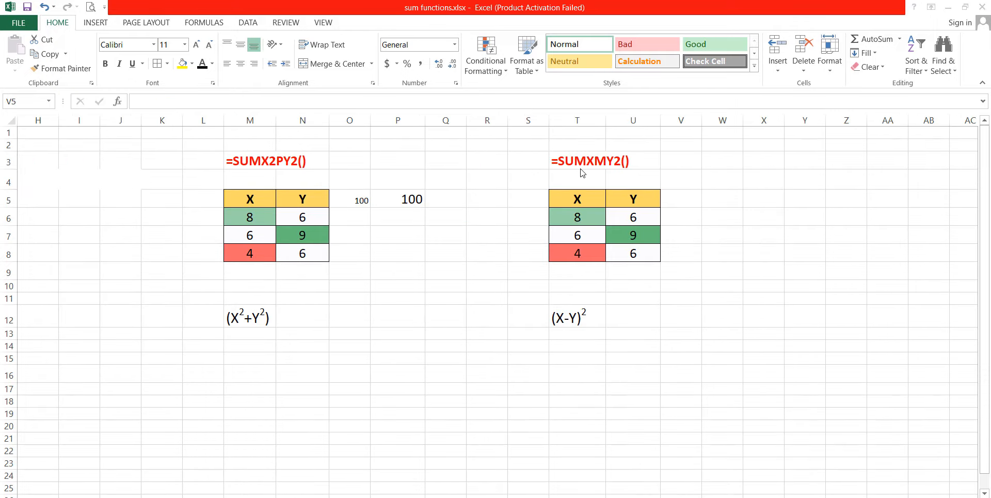
# Step: Enter =SUMXMY2(T6,U6) in V5 for the first X and Y pair of the SUMXMY2 table
pyautogui.click(687, 207)
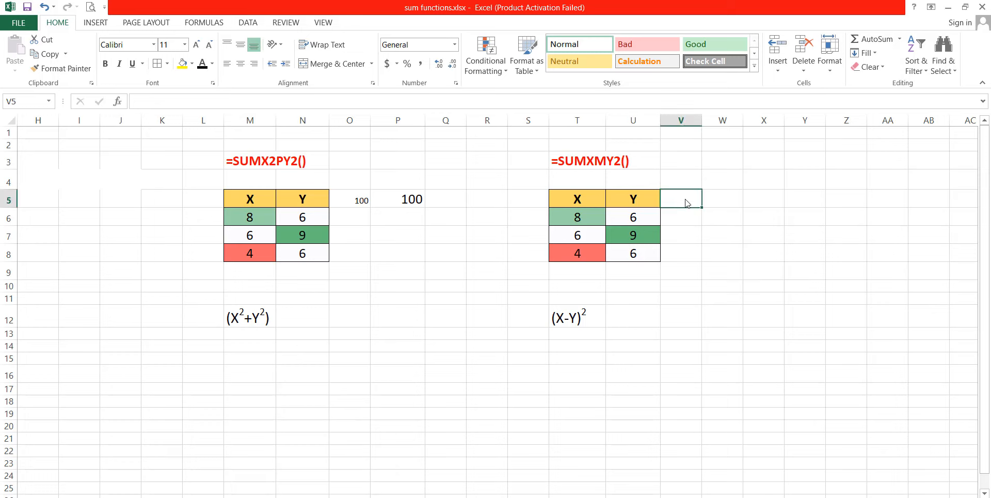
pyautogui.write('=su')
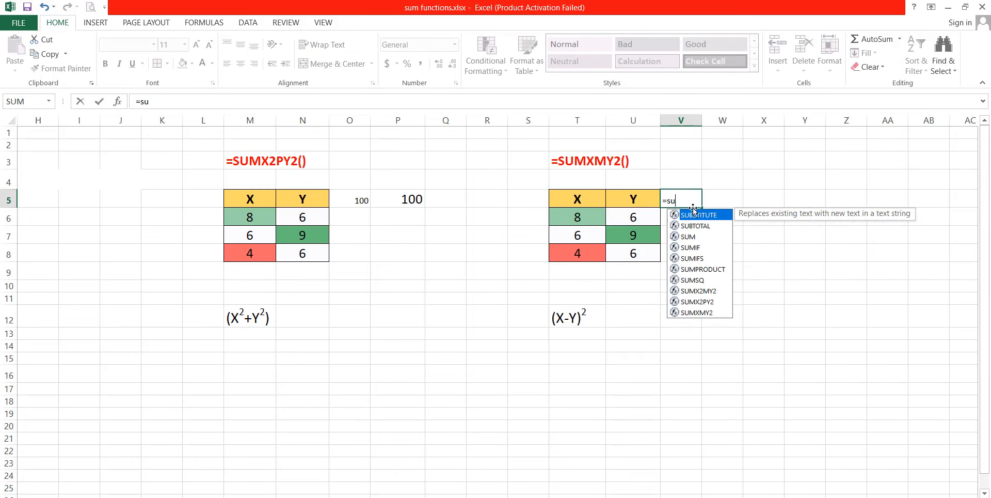
pyautogui.write('mxm')
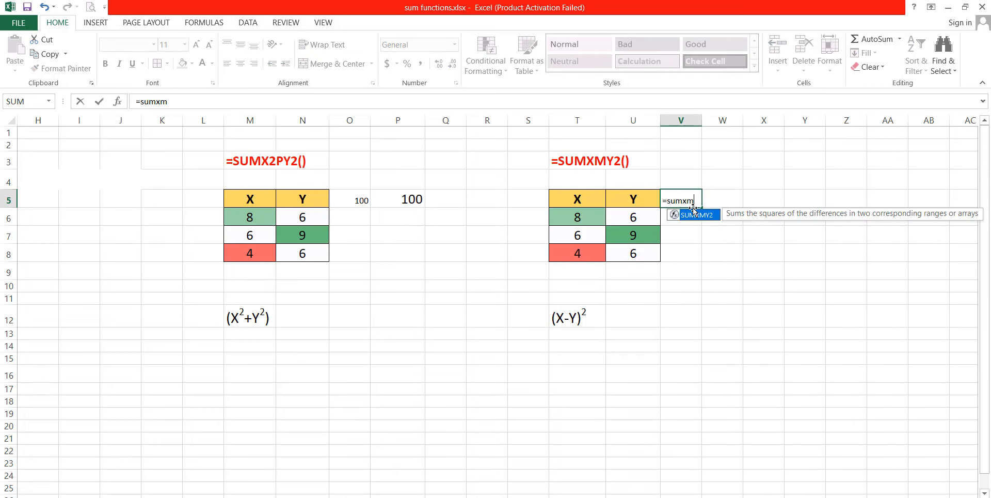
pyautogui.write('y2(')
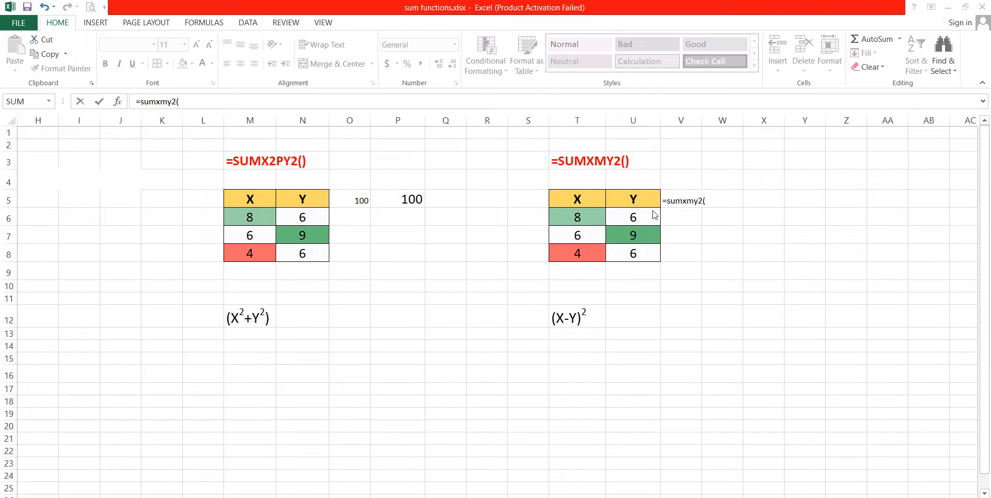
pyautogui.click(580, 217)
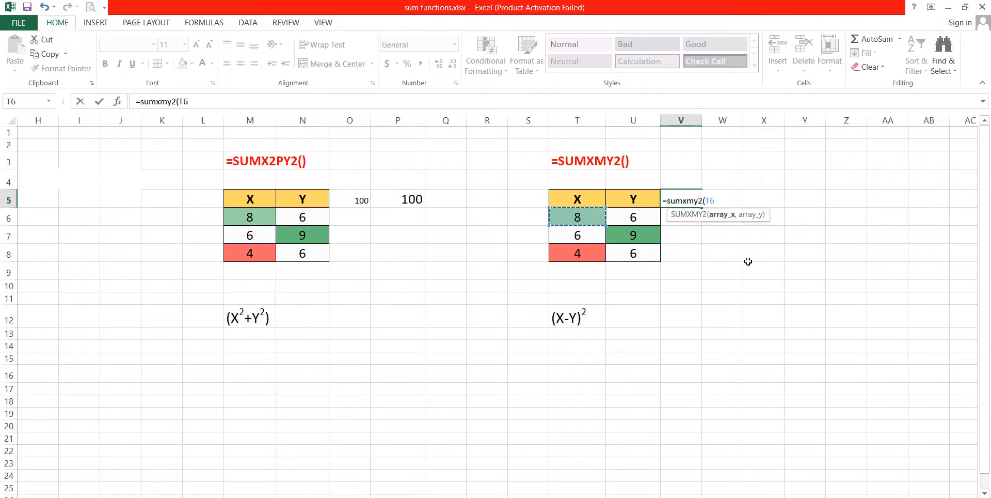
pyautogui.write(',')
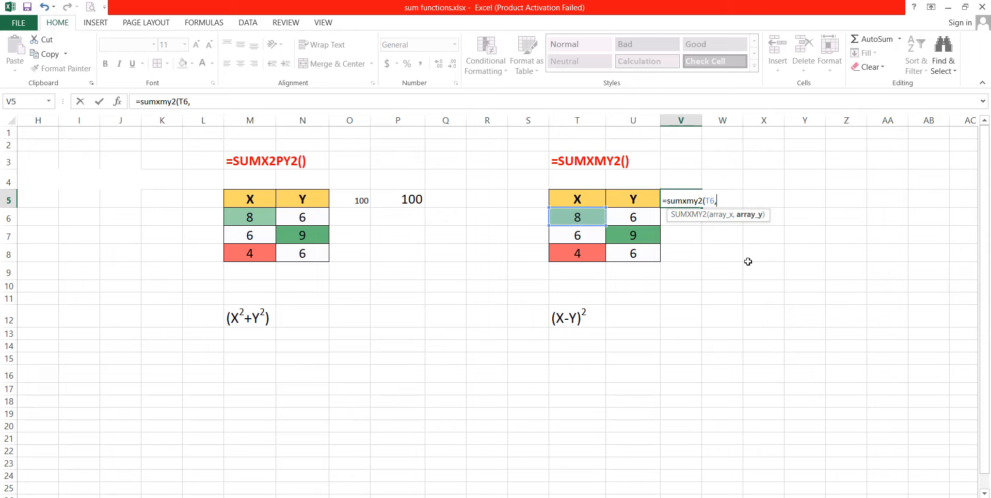
pyautogui.click(640, 220)
pyautogui.write(')')
pyautogui.press('Return')
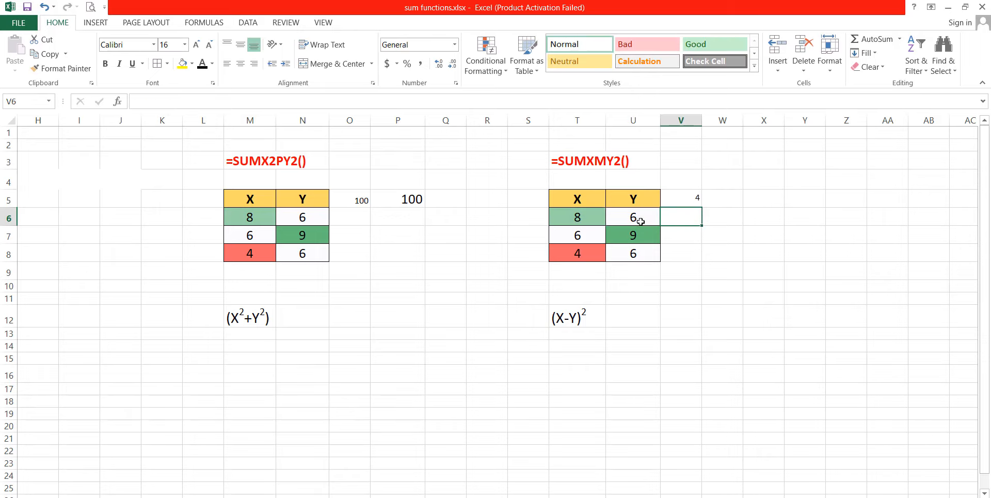
# Step: Set the font size of the SUMXMY2 formula cell V5 to 16
pyautogui.click(693, 200)
pyautogui.moveTo(702, 200); pyautogui.dragTo(705, 213)
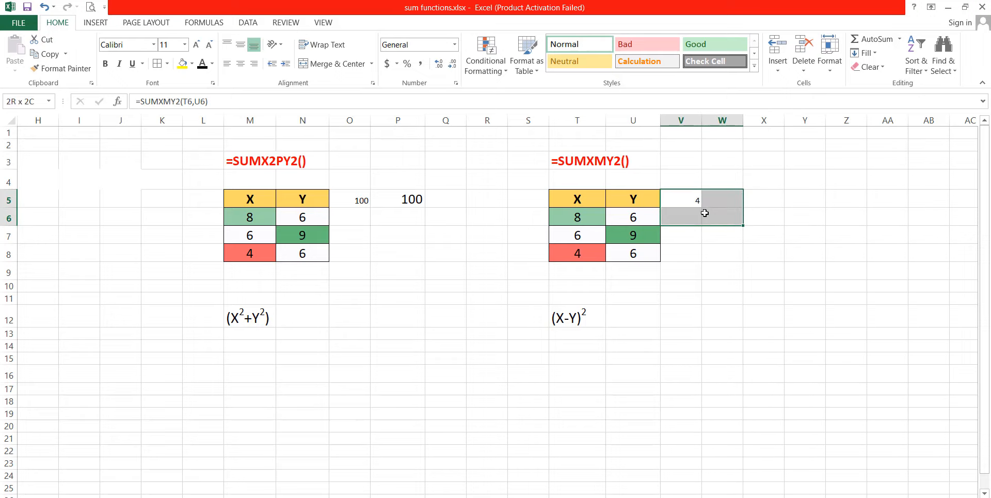
pyautogui.click(184, 44)
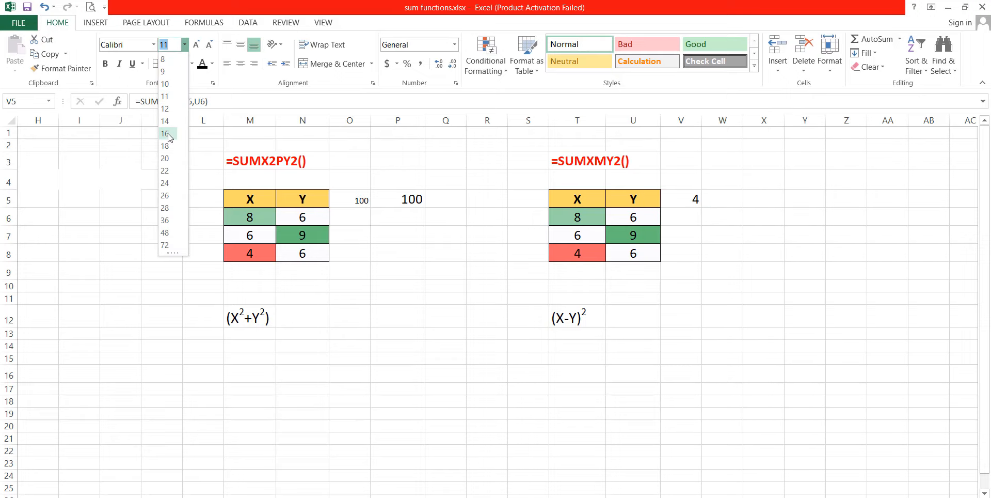
pyautogui.click(165, 133)
# Step: Enter =(T6-U6)^2 in W5, following the (X-Y)² expression in T12, and compare it with the SUMXMY2 formula in V5
pyautogui.click(727, 202)
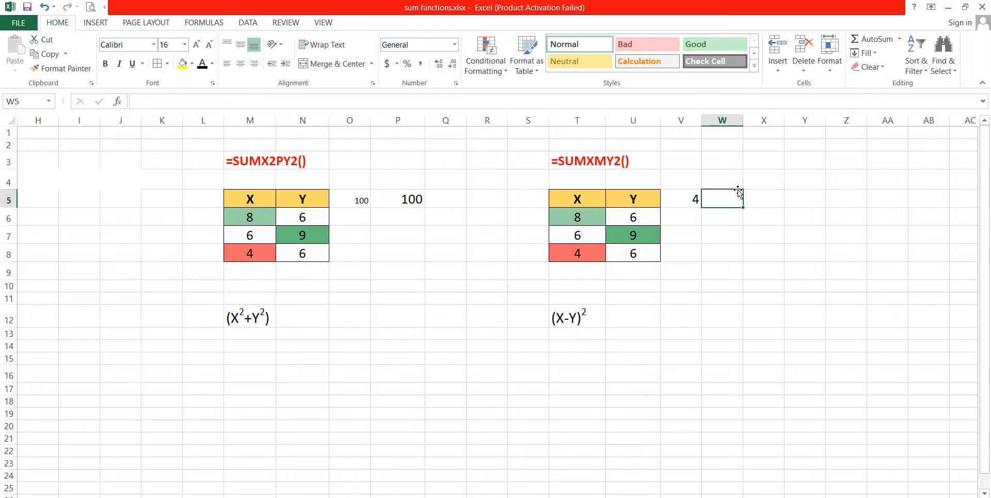
pyautogui.write('=')
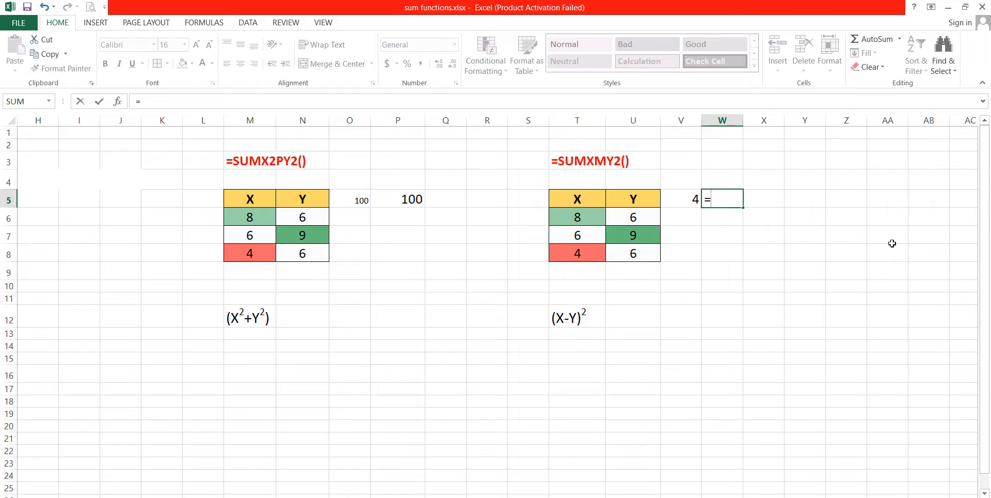
pyautogui.click(597, 221)
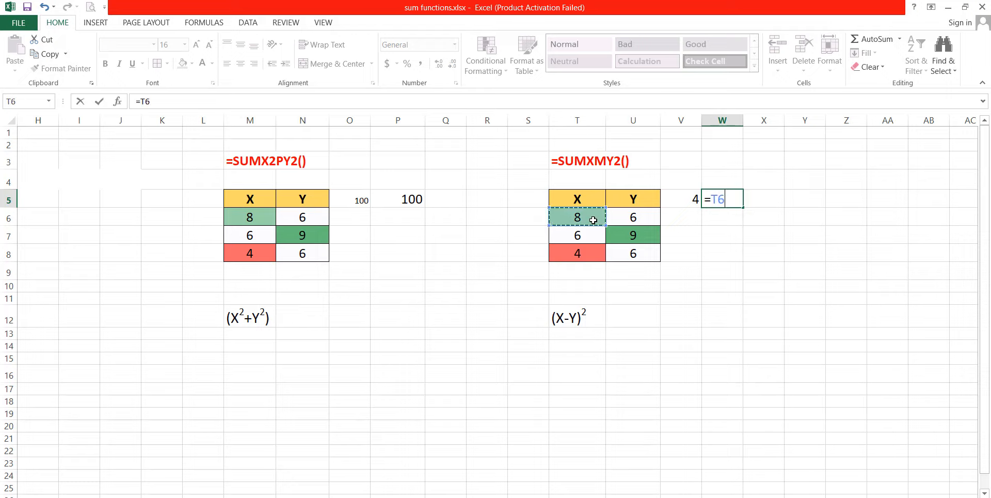
pyautogui.press('BackSpace')
pyautogui.press('BackSpace')
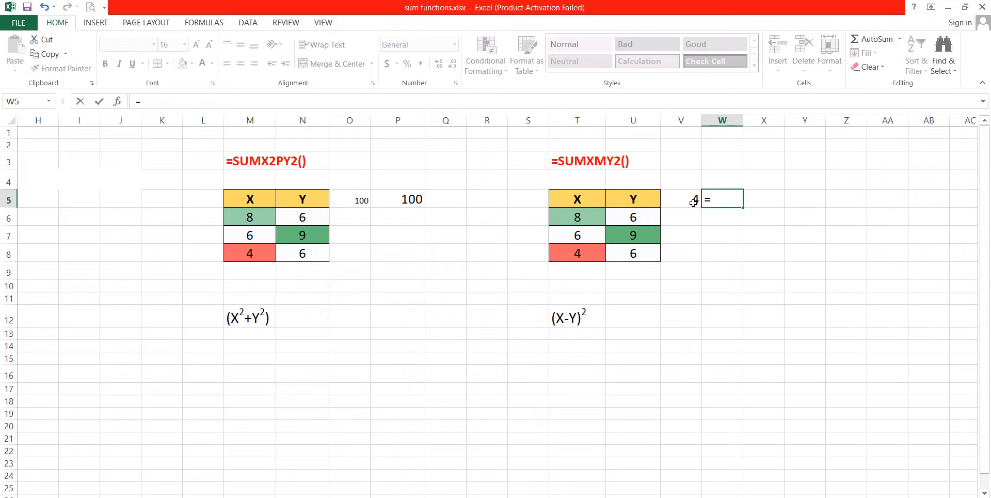
pyautogui.write('(')
pyautogui.click(592, 219)
pyautogui.write('^')
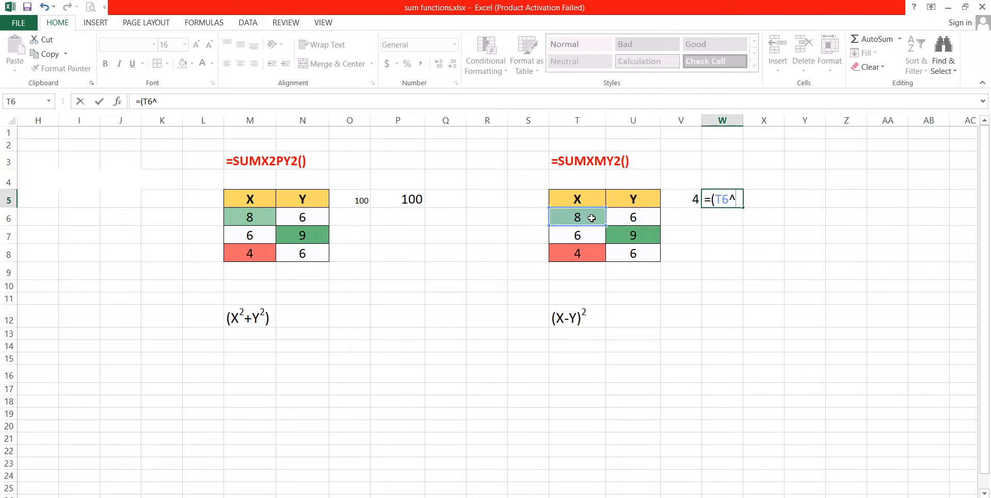
pyautogui.write('2')
pyautogui.press('BackSpace')
pyautogui.press('BackSpace')
pyautogui.write('-')
pyautogui.click(631, 218)
pyautogui.write('^')
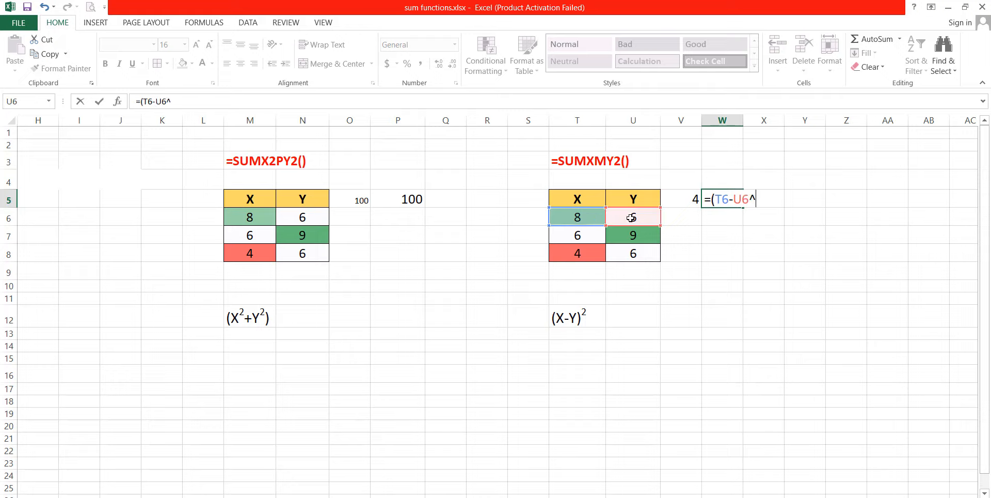
pyautogui.press('BackSpace')
pyautogui.write(')^2')
pyautogui.press('Return')
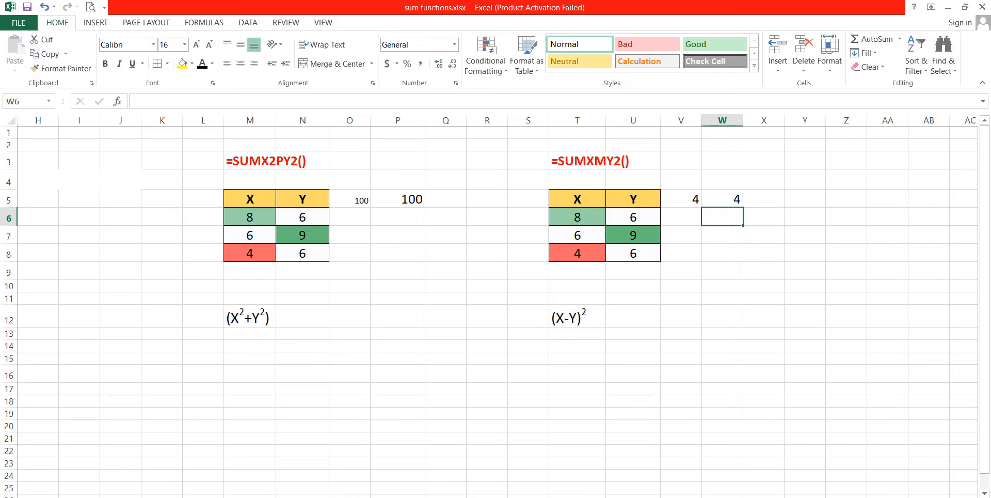
pyautogui.press('Up')
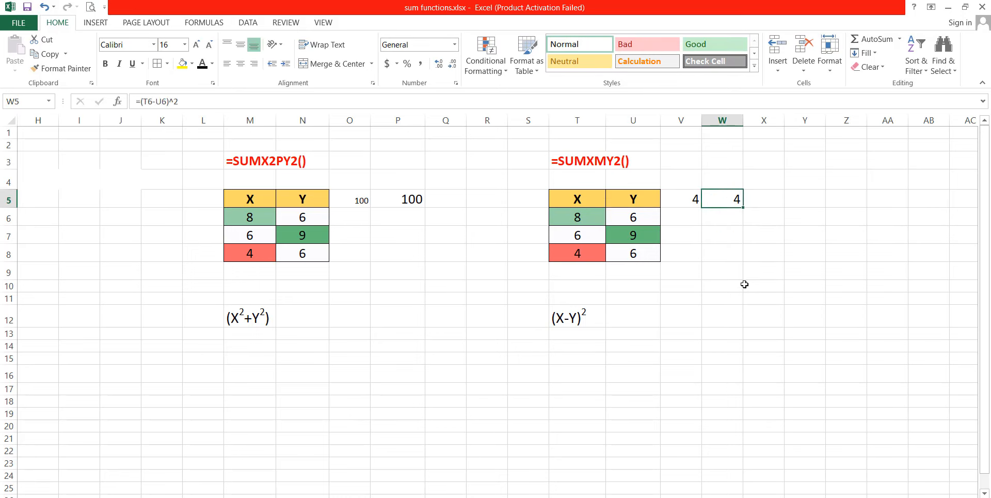
pyautogui.click(698, 249)
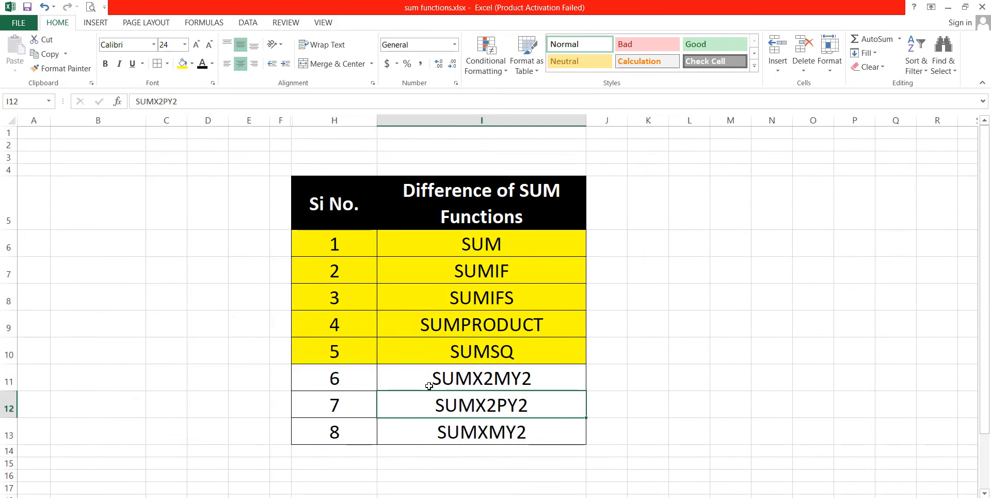
# Step: Highlight rows 6 to 8 of the SUM functions list (H11:I13) with the yellow fill used on the rows above
pyautogui.click(429, 385)
pyautogui.click(346, 385)
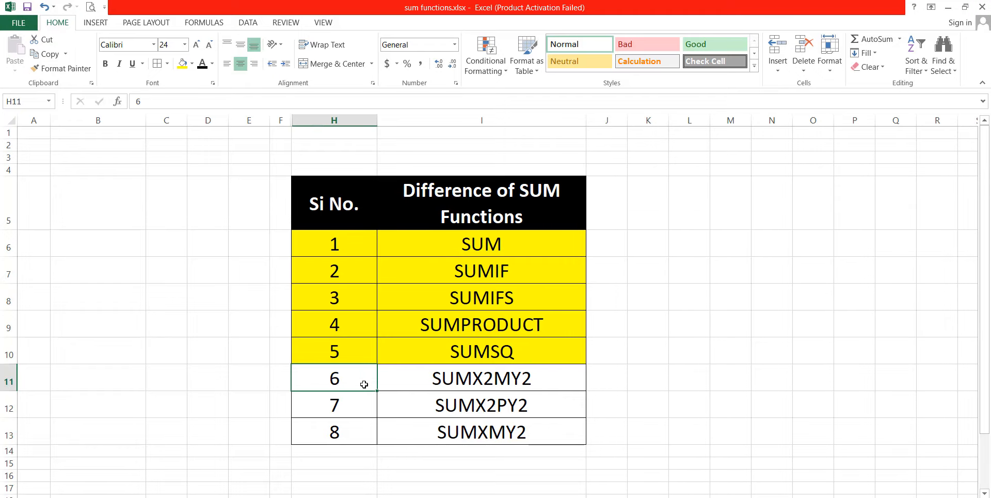
pyautogui.moveTo(365, 387); pyautogui.dragTo(482, 431)
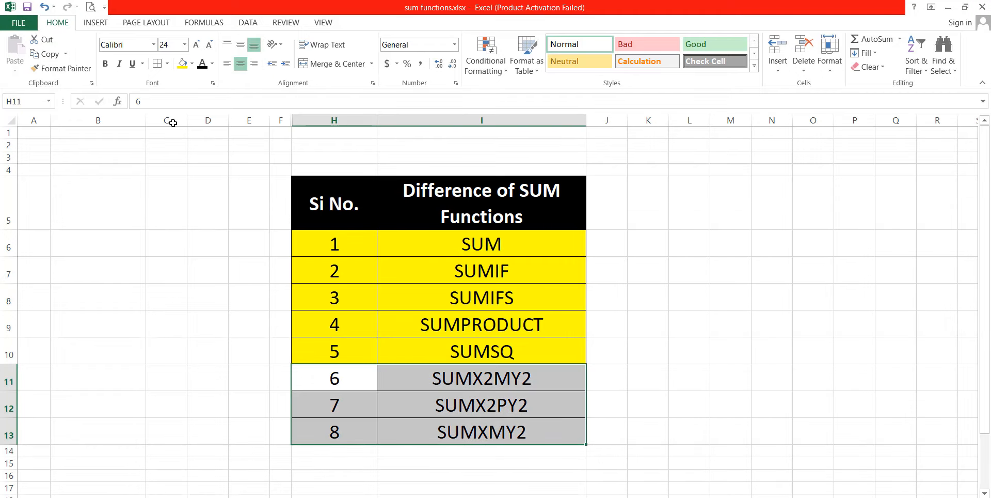
pyautogui.click(183, 64)
pyautogui.click(359, 270)
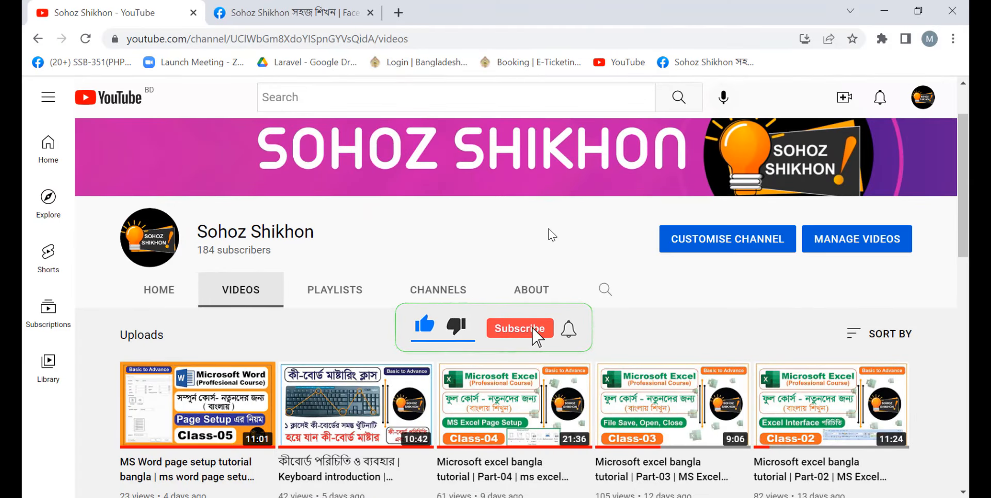
# Step: Switch to the Sohoz Shikhon Facebook page in the browser
pyautogui.click(331, 11)
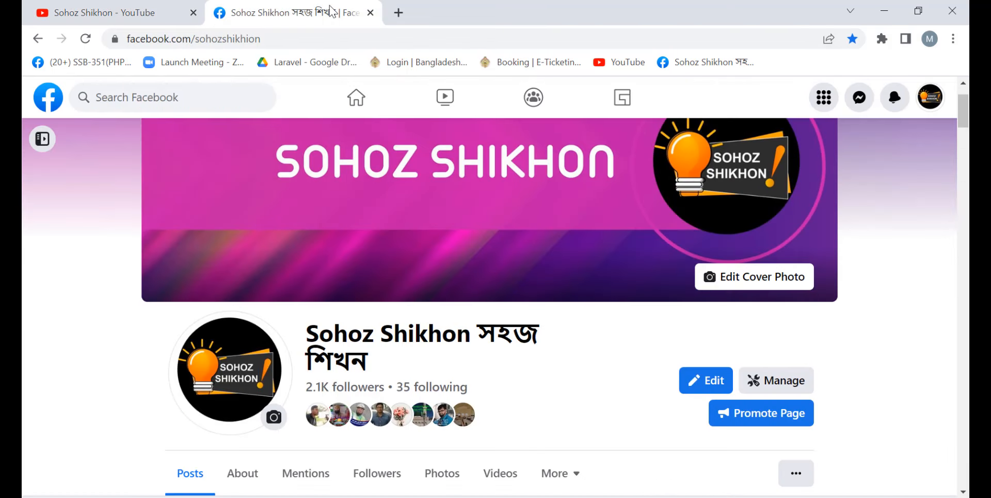